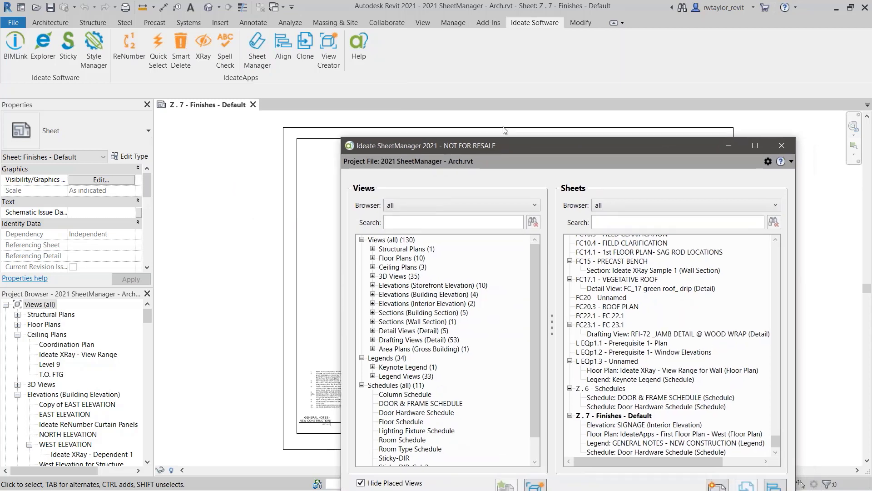
# Compare the Views list with placed views shown and hidden, and check its browser organization setting.
pyautogui.moveTo(545, 152); pyautogui.dragTo(449, 78)
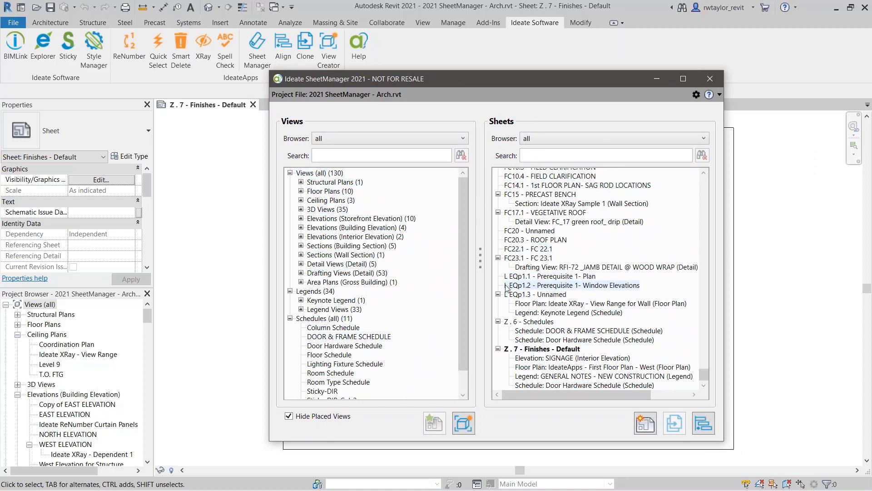
pyautogui.click(289, 416)
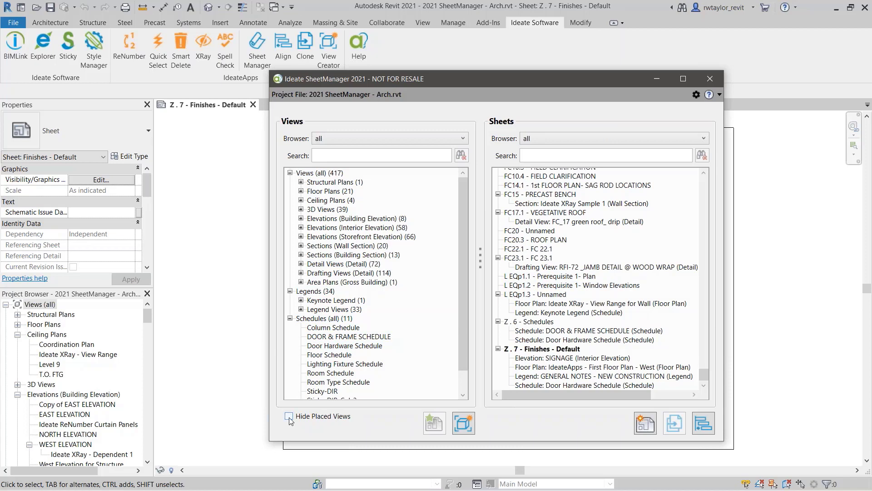
pyautogui.click(289, 417)
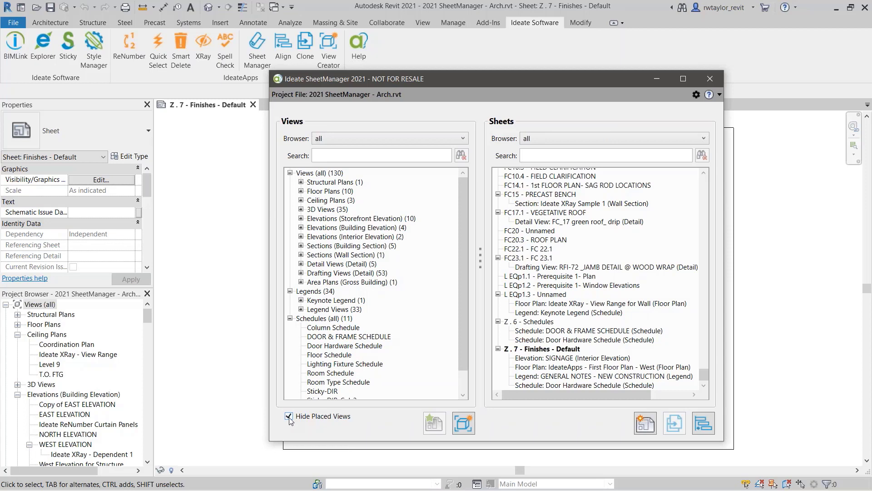
pyautogui.click(347, 140)
pyautogui.click(347, 139)
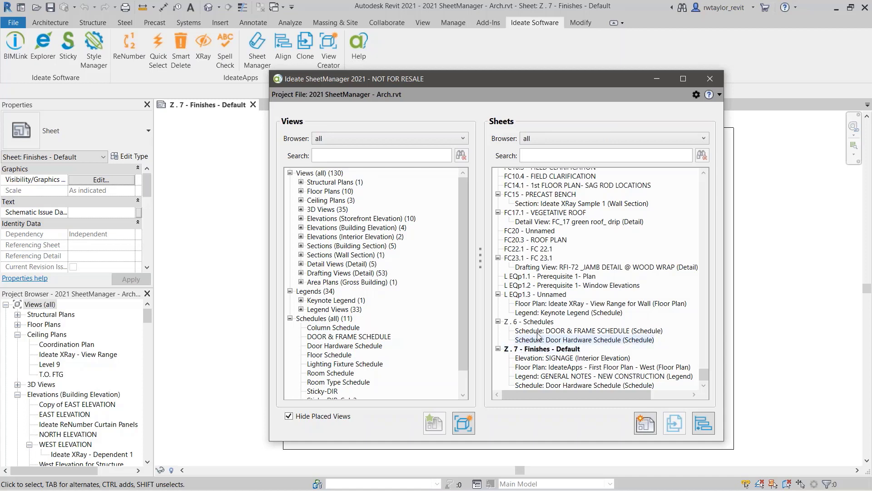
# Create a new sheet with the ISW Title block : IAP - E1 titleblock, not based on any placeholder sheet.
pyautogui.moveTo(520, 81); pyautogui.dragTo(460, 90)
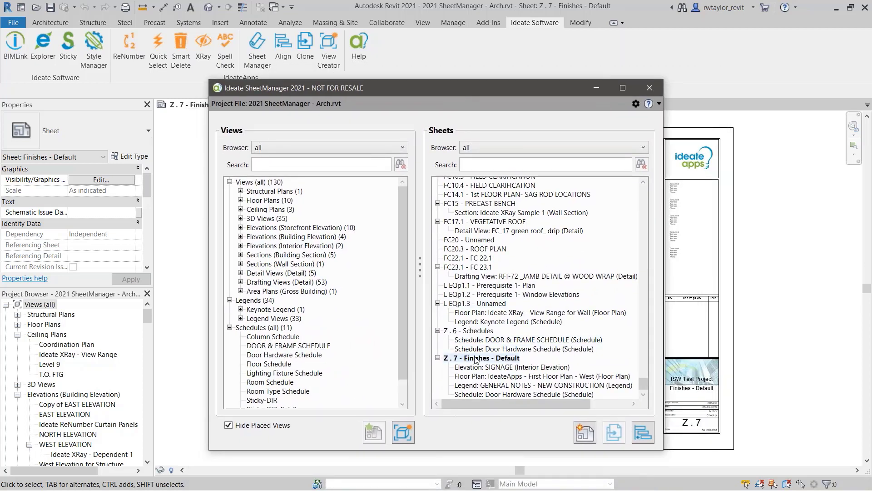
pyautogui.click(585, 433)
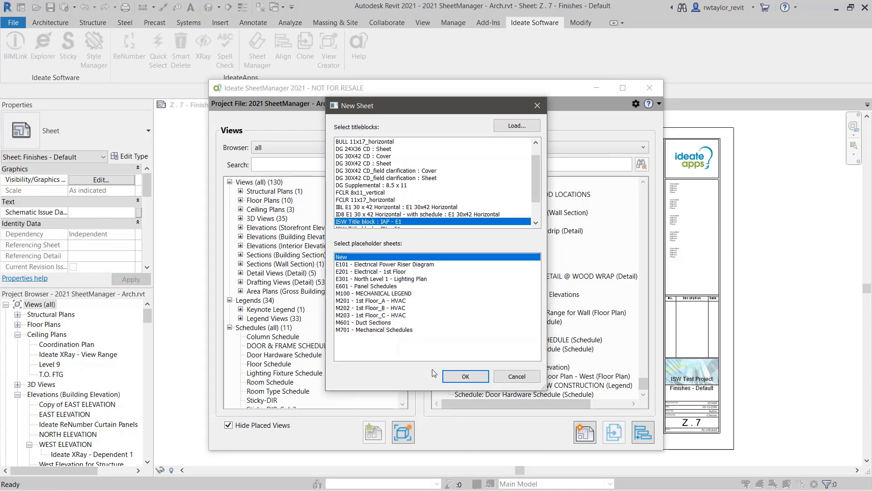
pyautogui.click(466, 379)
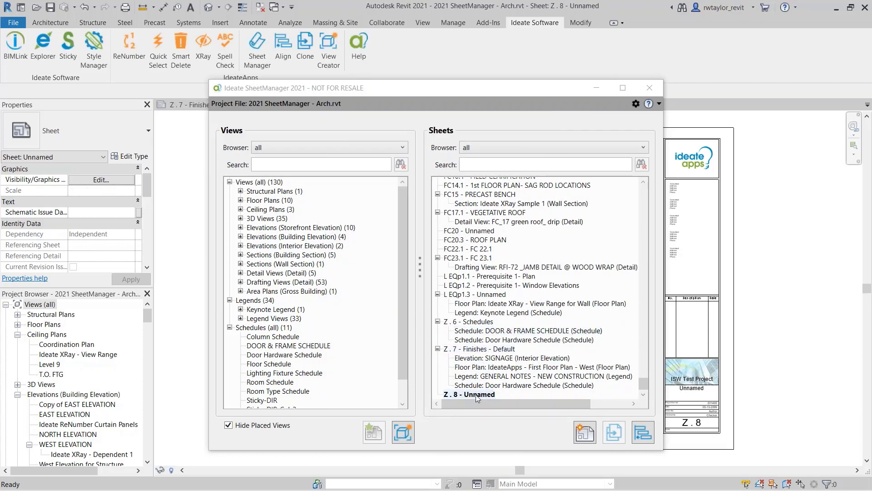
# Renumber the new unnamed sheet to Z . 1 and name it Coordination.
pyautogui.rightClick(476, 394)
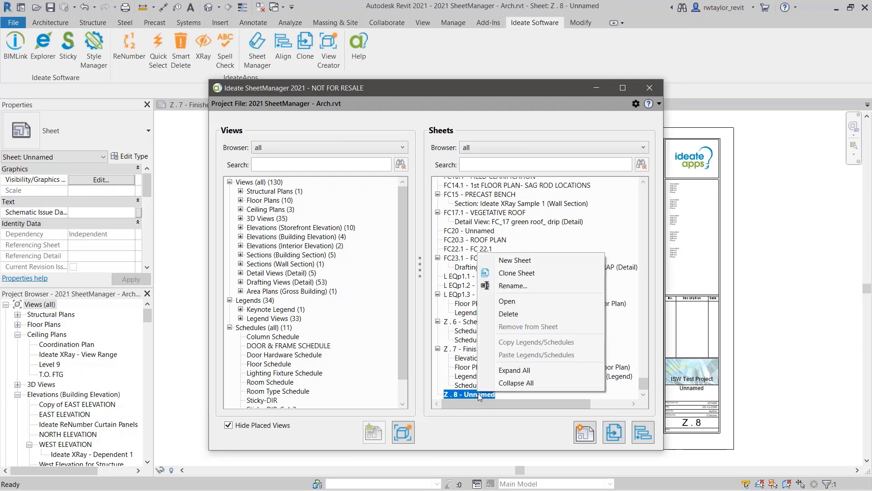
pyautogui.click(522, 285)
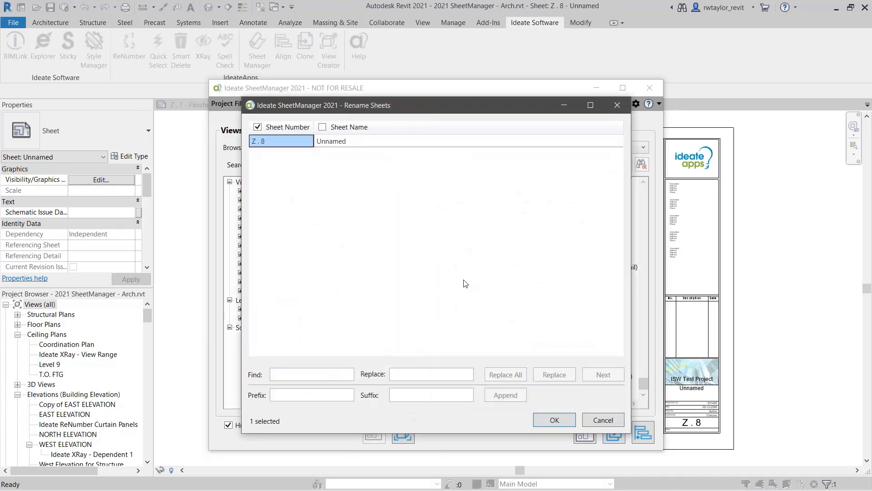
pyautogui.click(286, 145)
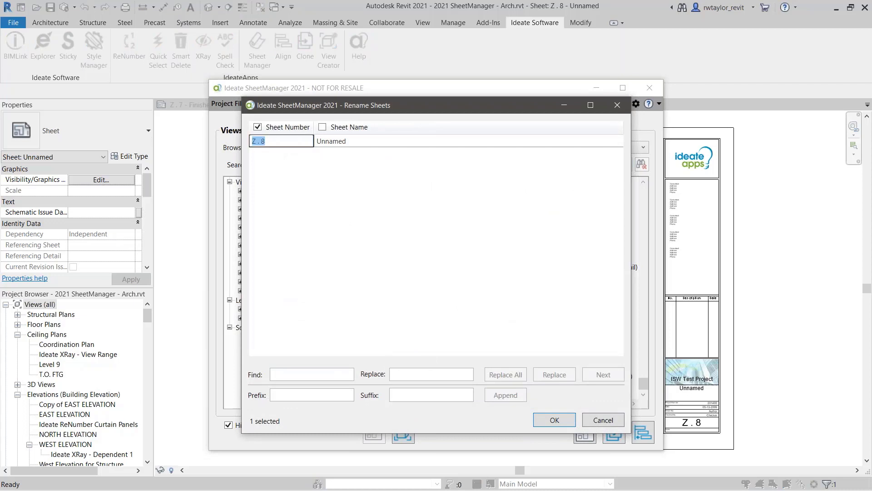
pyautogui.click(281, 143)
pyautogui.press('BackSpace')
pyautogui.press('Tab')
pyautogui.write('Coor')
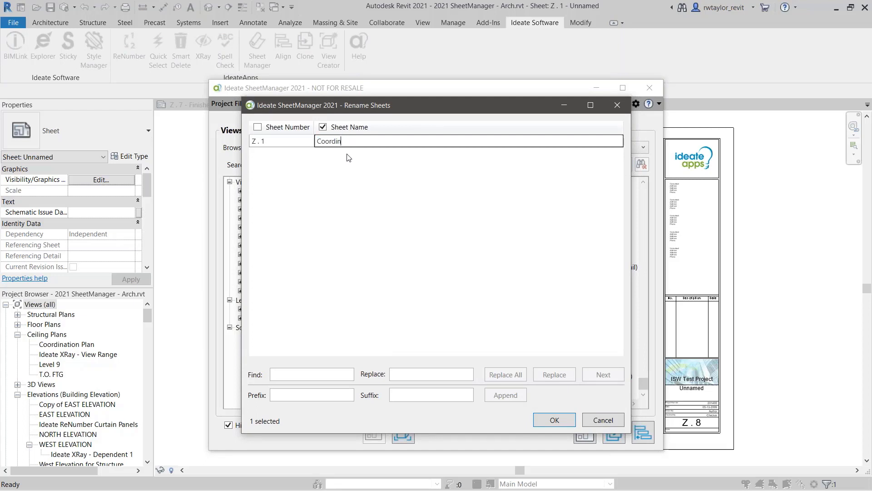
pyautogui.press('Return')
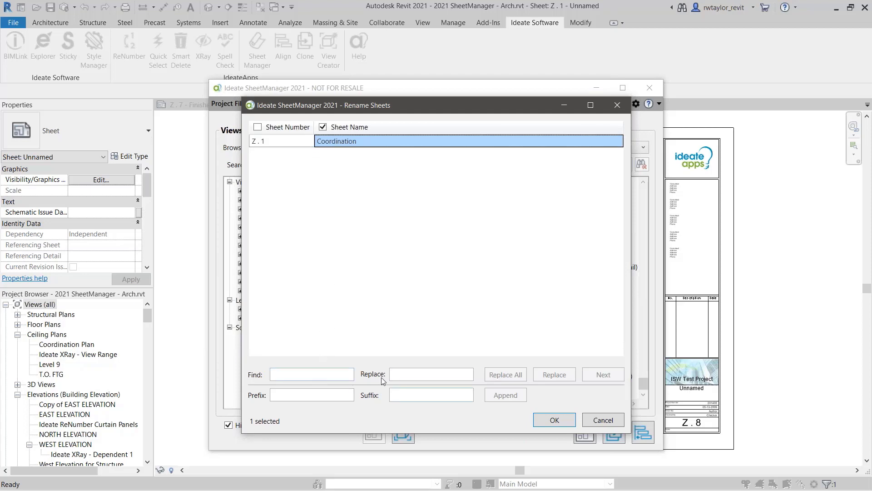
pyautogui.click(555, 423)
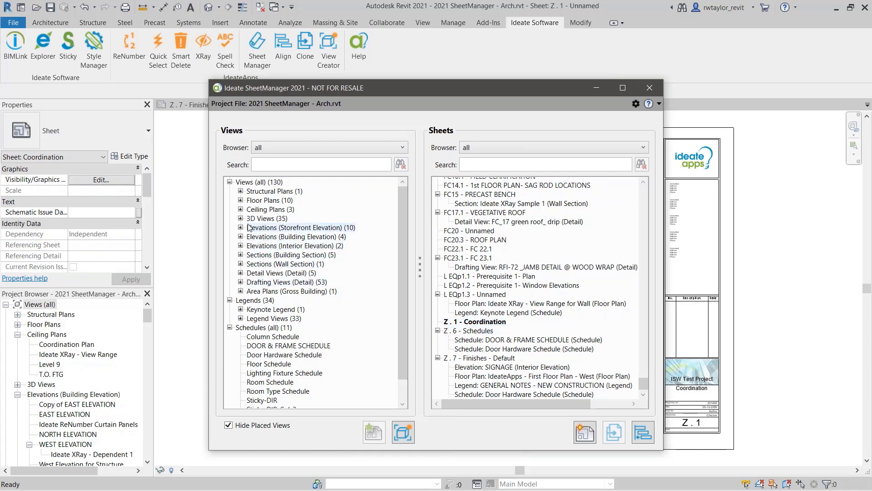
# Place the unplaced floor plan RT-FIRST FLOOR West Coordination on sheet Z . 1 - Coordination, widening the Views list to read full names.
pyautogui.click(241, 200)
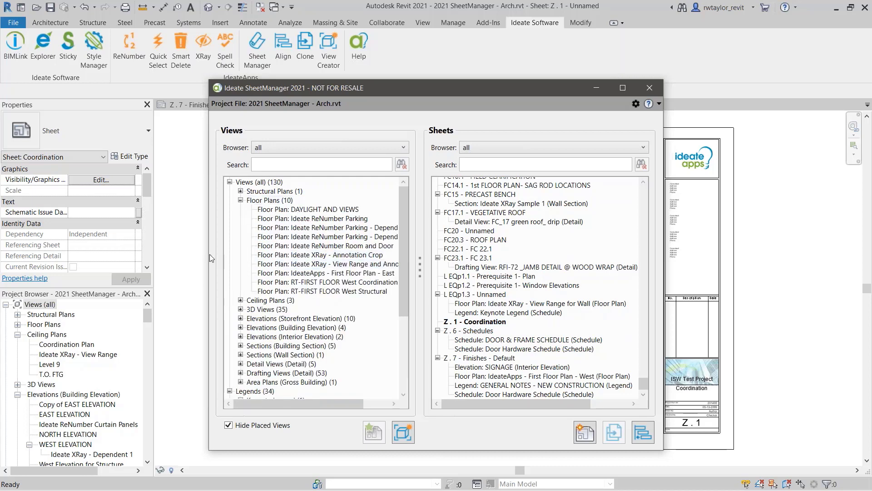
pyautogui.moveTo(209, 257); pyautogui.dragTo(162, 258)
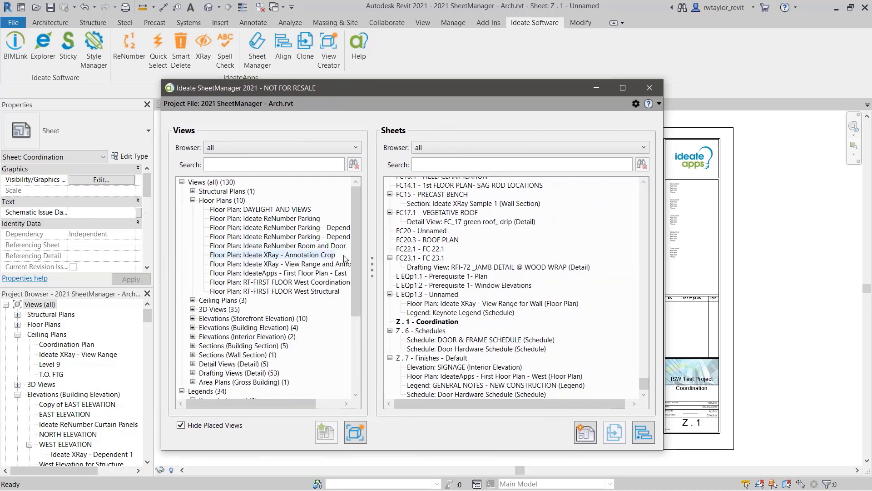
pyautogui.moveTo(372, 264); pyautogui.dragTo(398, 263)
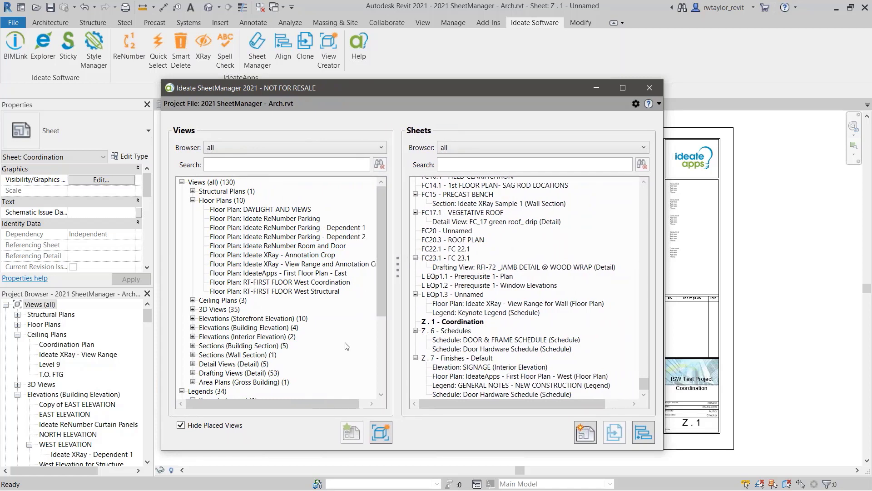
pyautogui.click(262, 283)
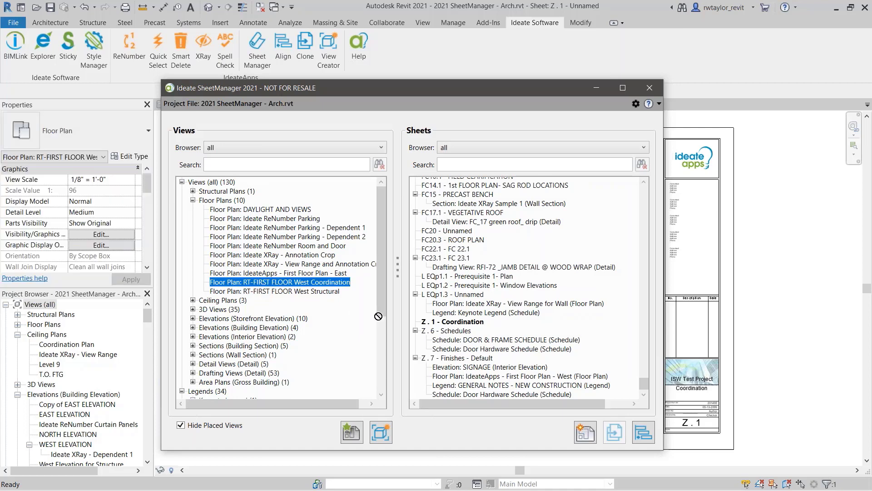
pyautogui.click(438, 322)
pyautogui.moveTo(437, 323); pyautogui.dragTo(439, 321)
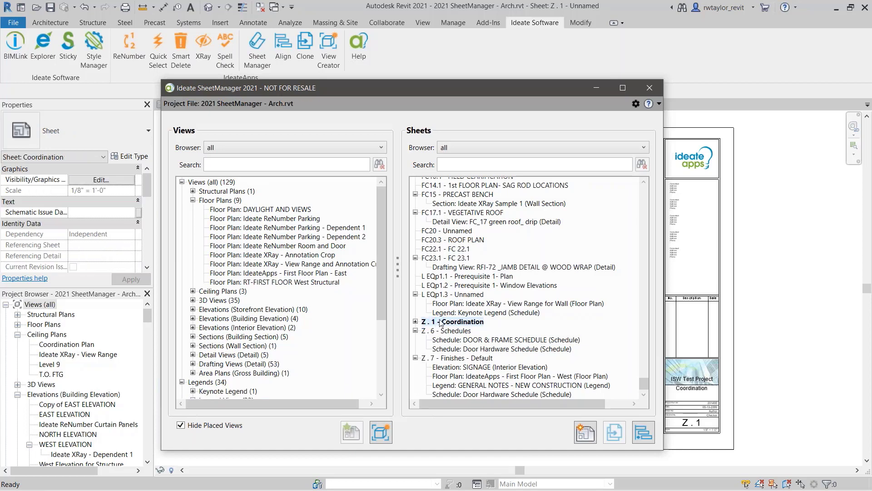
# Add the Door Hardware Schedule to sheet Z . 1 - Coordination and expand the sheet's list of placed content.
pyautogui.moveTo(383, 298); pyautogui.dragTo(385, 368)
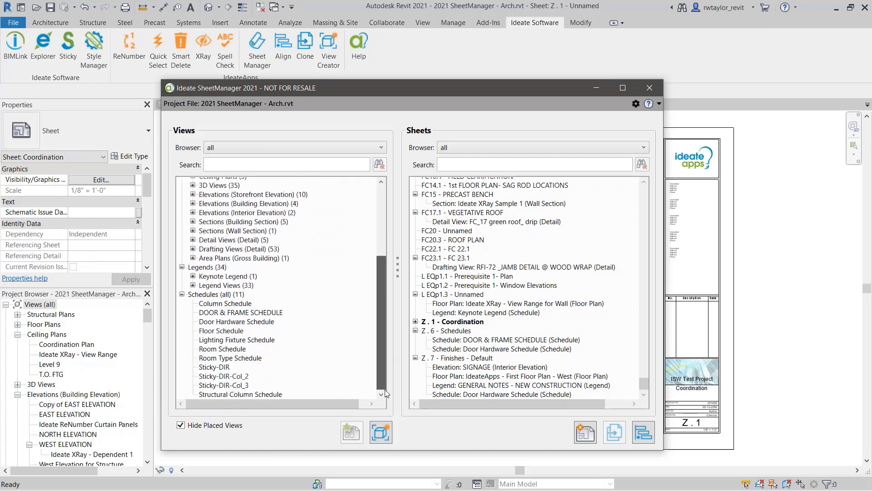
pyautogui.click(223, 322)
pyautogui.moveTo(223, 323); pyautogui.dragTo(434, 324)
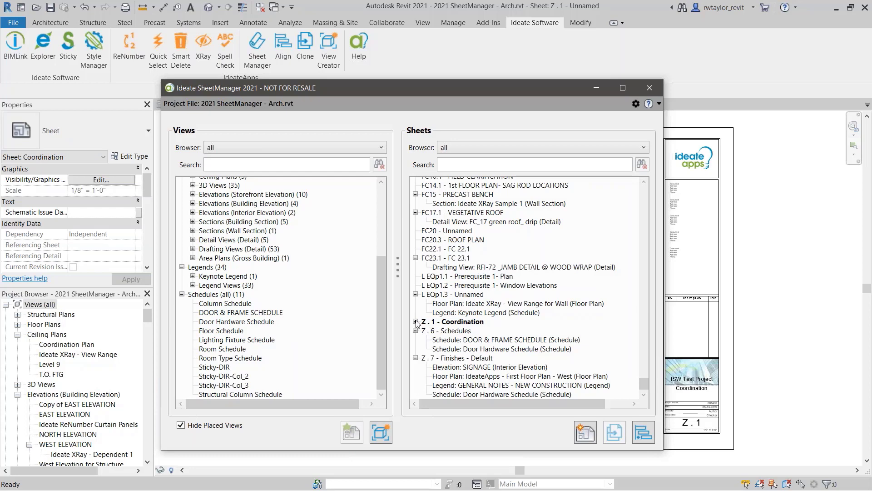
pyautogui.click(416, 321)
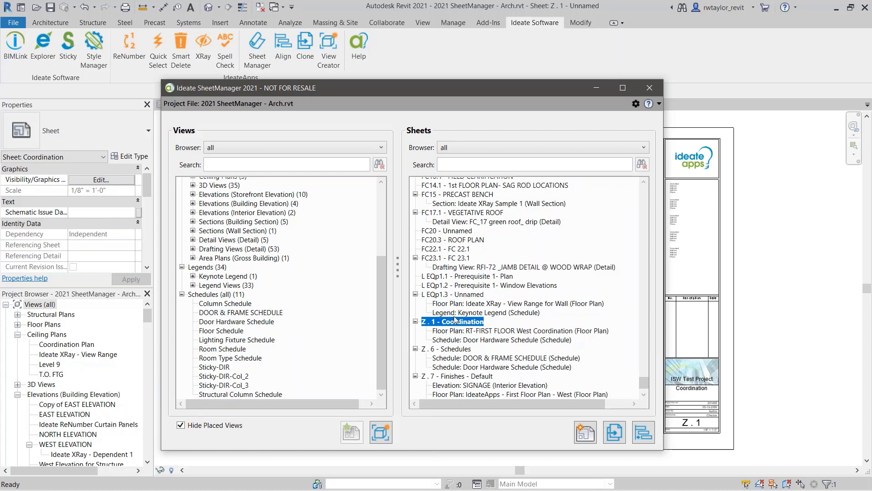
# Open sheet Z . 7 - Finishes - Default and transfer its SIGNAGE interior elevation to sheet Z . 1 - Coordination.
pyautogui.moveTo(363, 85); pyautogui.dragTo(359, 219)
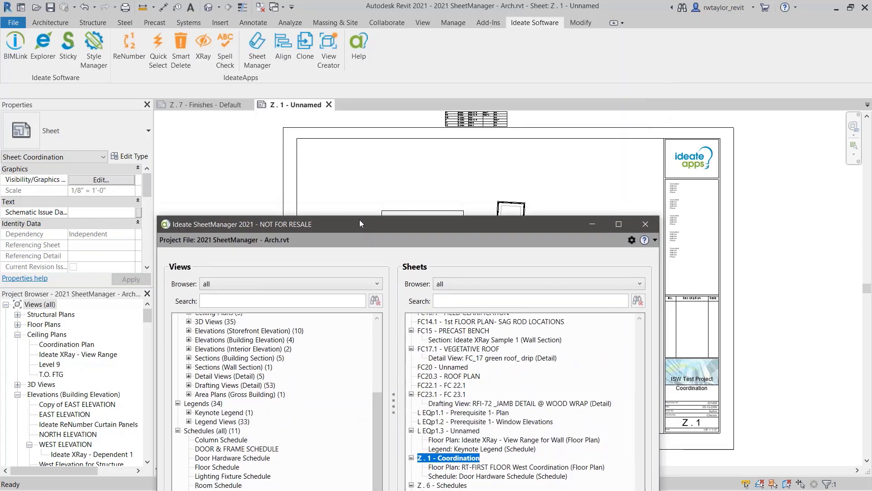
pyautogui.click(209, 106)
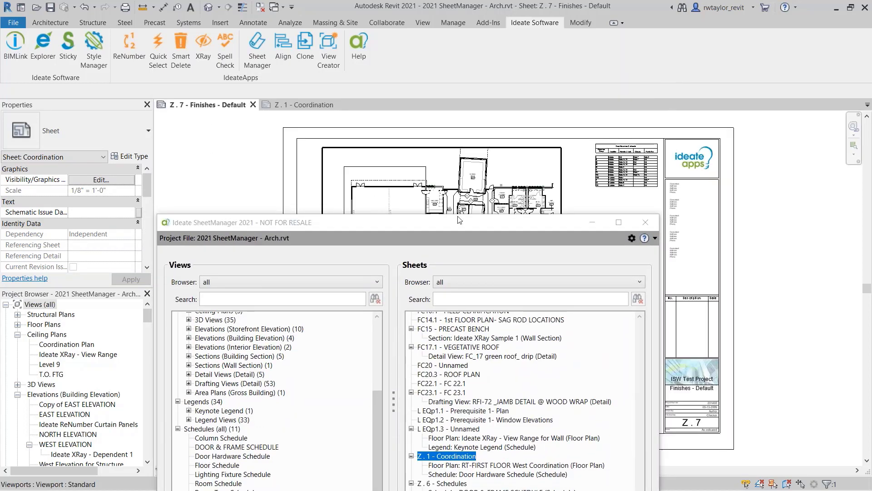
pyautogui.moveTo(474, 226); pyautogui.dragTo(332, 100)
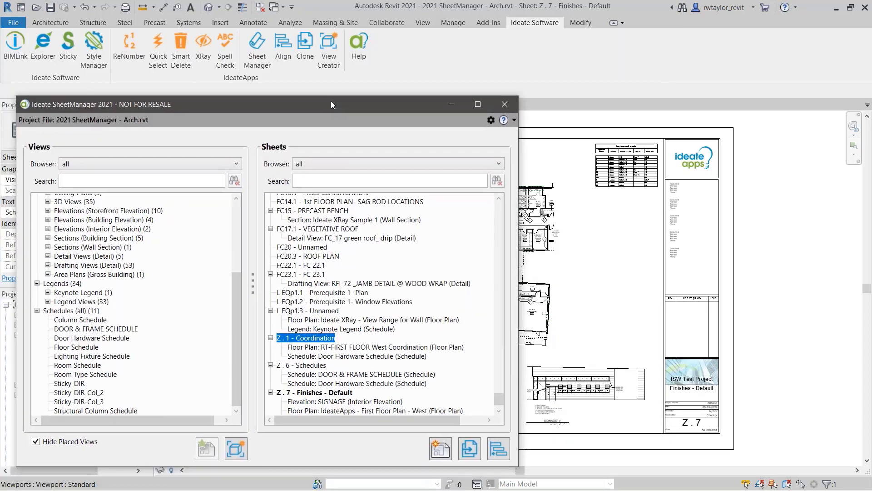
pyautogui.click(582, 353)
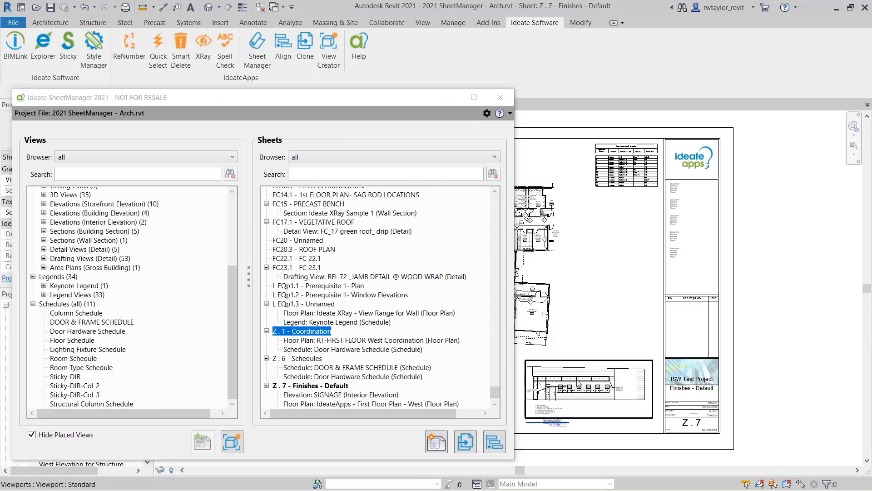
pyautogui.scroll(2, 582, 380)
pyautogui.moveTo(601, 359); pyautogui.dragTo(639, 323, button='middle')
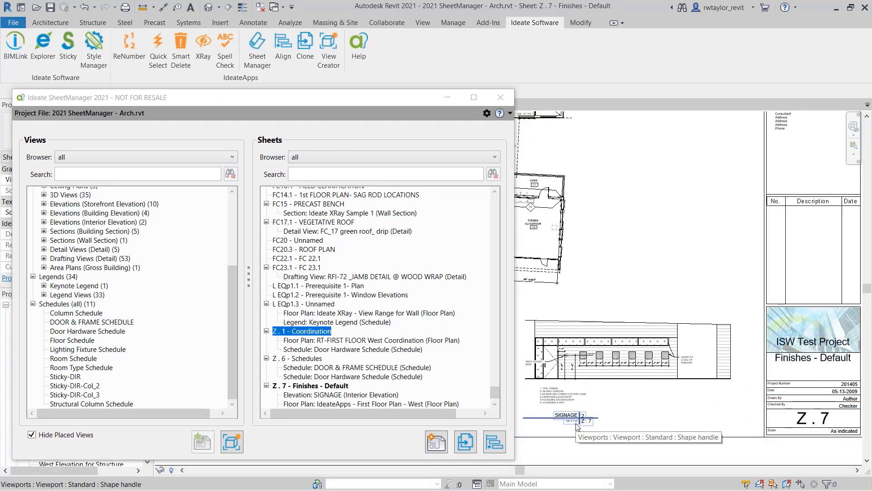
pyautogui.click(495, 405)
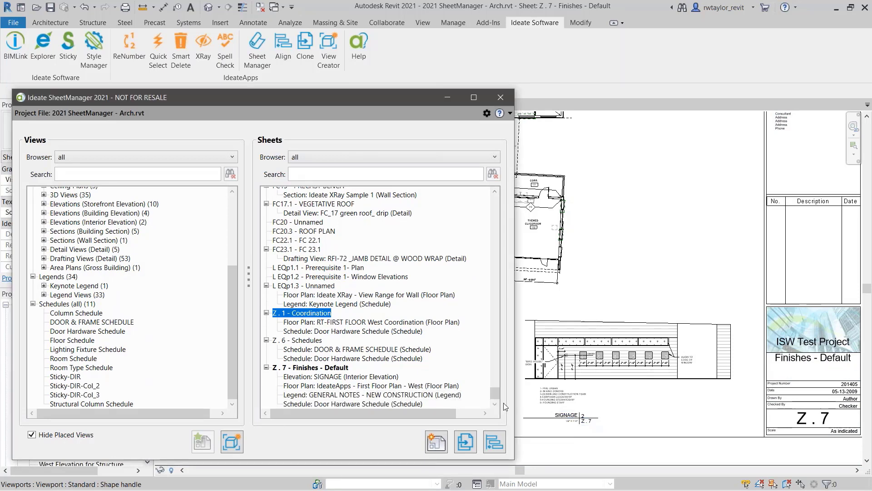
pyautogui.click(354, 376)
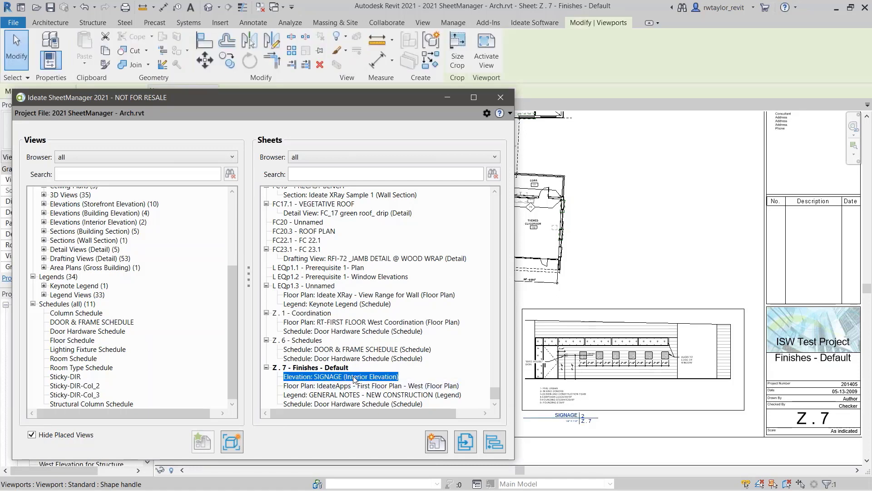
pyautogui.moveTo(354, 379); pyautogui.dragTo(329, 315)
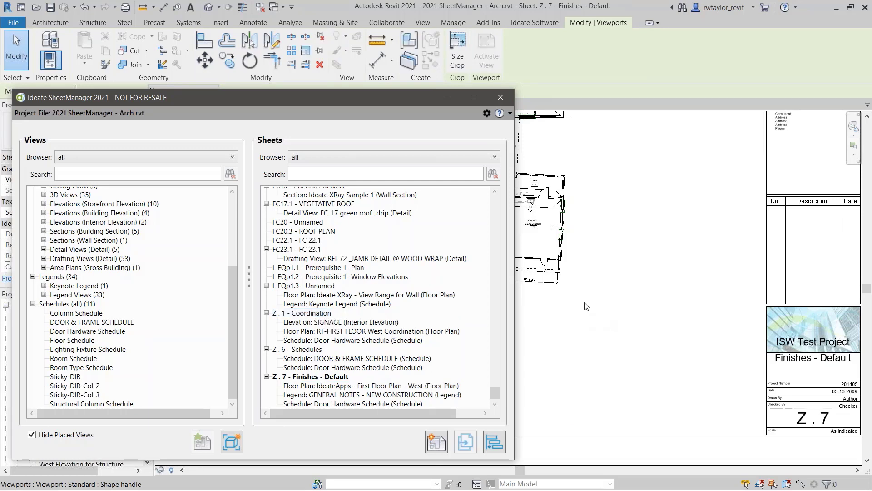
# Switch to sheet Z . 1 - Coordination and move the SheetManager window out of the way of the drawing.
pyautogui.moveTo(361, 102); pyautogui.dragTo(366, 197)
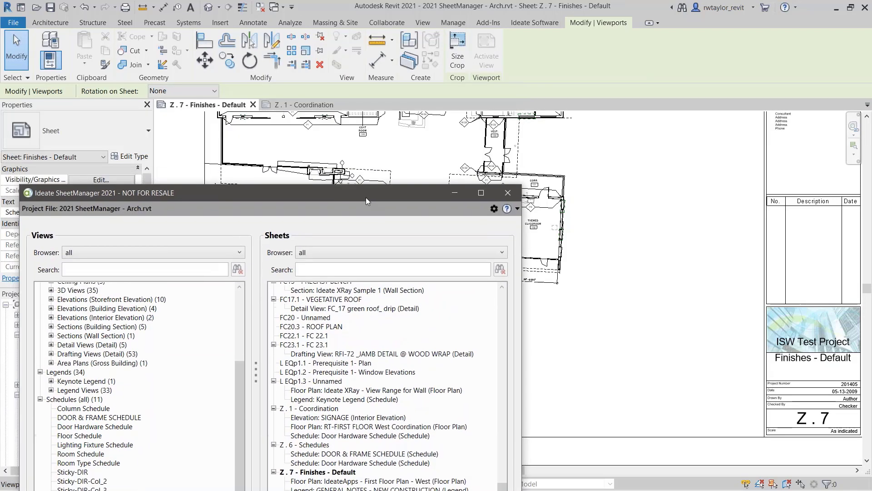
pyautogui.click(312, 105)
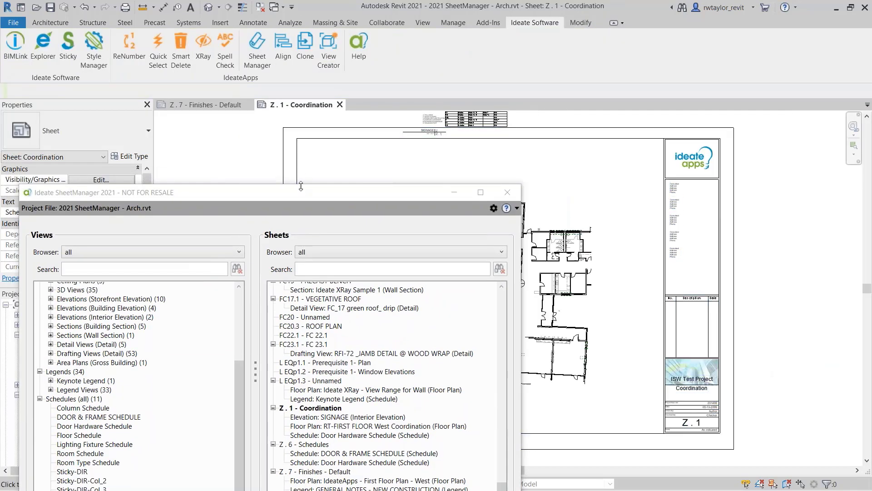
pyautogui.moveTo(299, 193); pyautogui.dragTo(513, 461)
pyautogui.scroll(-1, 506, 323)
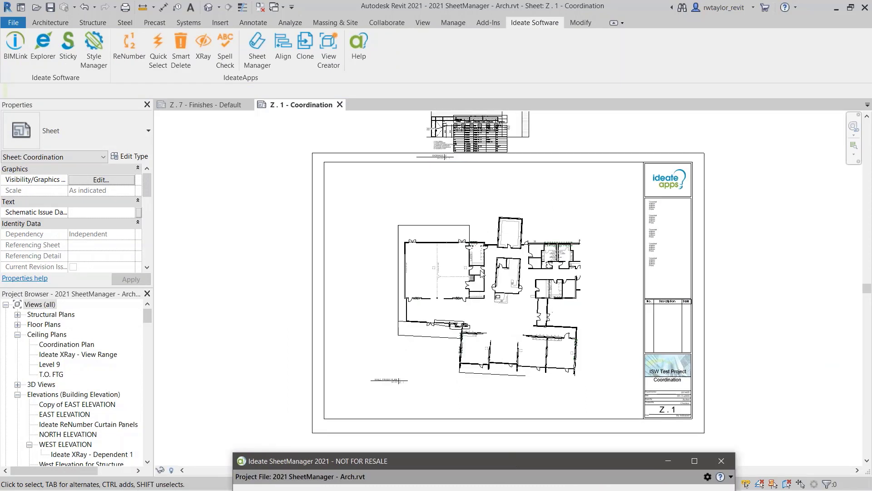
pyautogui.doubleClick(575, 362)
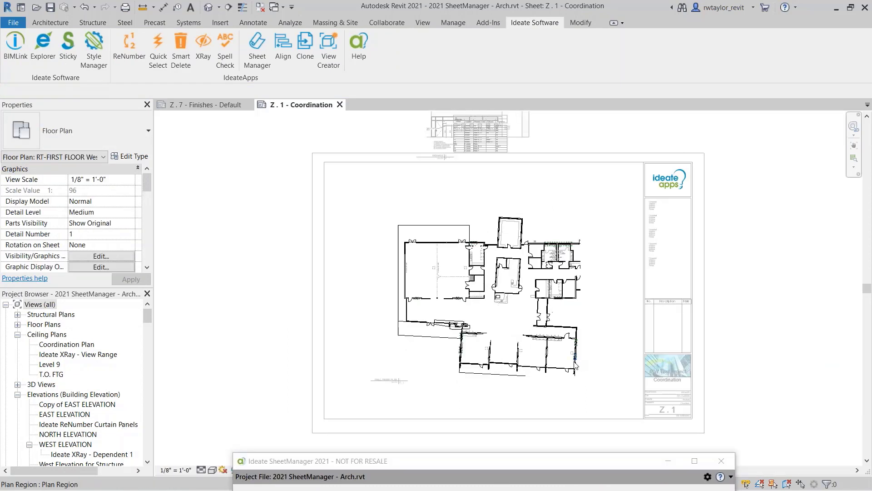
pyautogui.rightClick(593, 364)
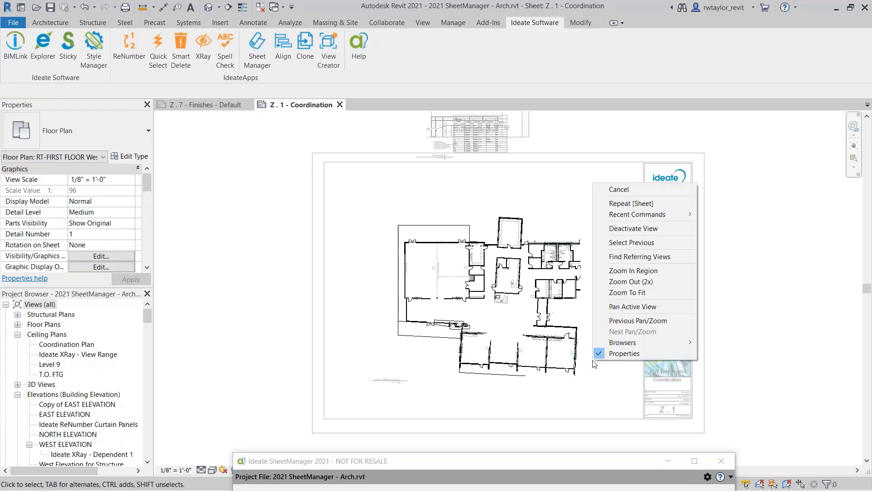
pyautogui.click(634, 228)
# Move the floor plan viewport to the upper-left area of sheet Z . 1, inside the title block border.
pyautogui.click(493, 254)
pyautogui.moveTo(493, 254); pyautogui.dragTo(446, 215)
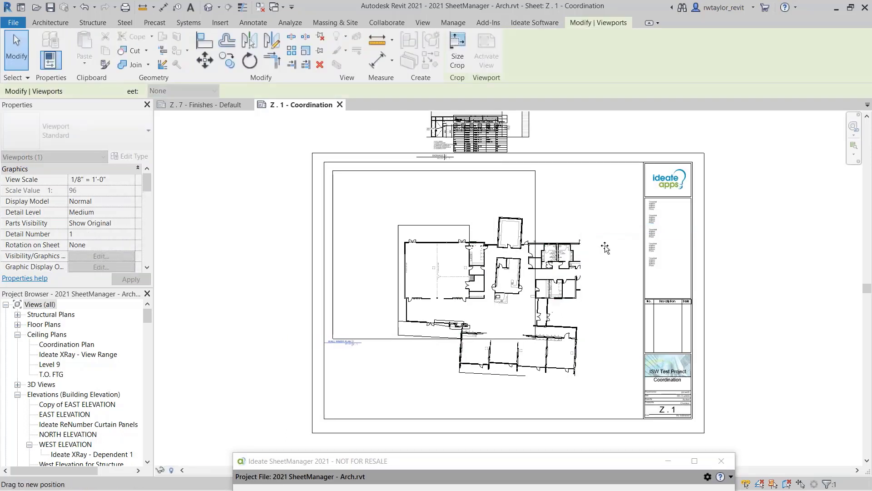
pyautogui.click(595, 248)
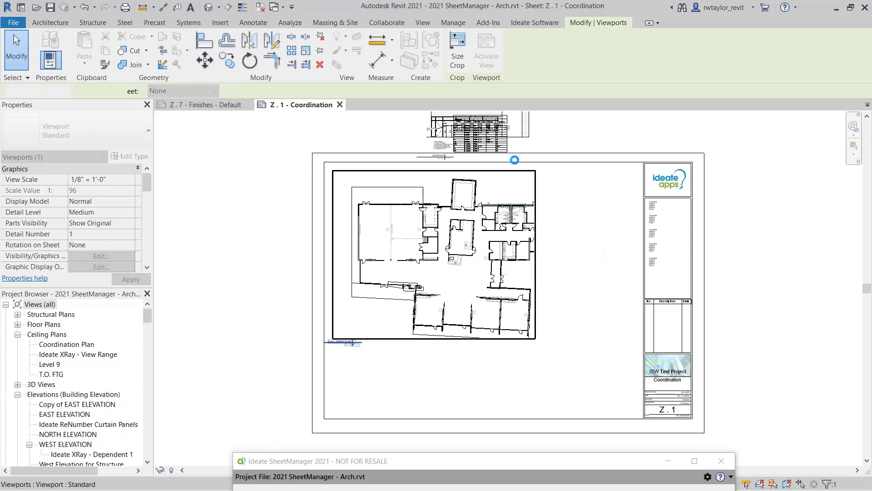
# Move the Door Hardware Schedule to the sheet's lower-left corner and place the SIGNAGE elevation beside it, below the floor plan.
pyautogui.moveTo(507, 149)
pyautogui.mouseDown()
pyautogui.moveTo(509, 267)
pyautogui.moveTo(380, 400)
pyautogui.moveTo(391, 408)
pyautogui.mouseUp()
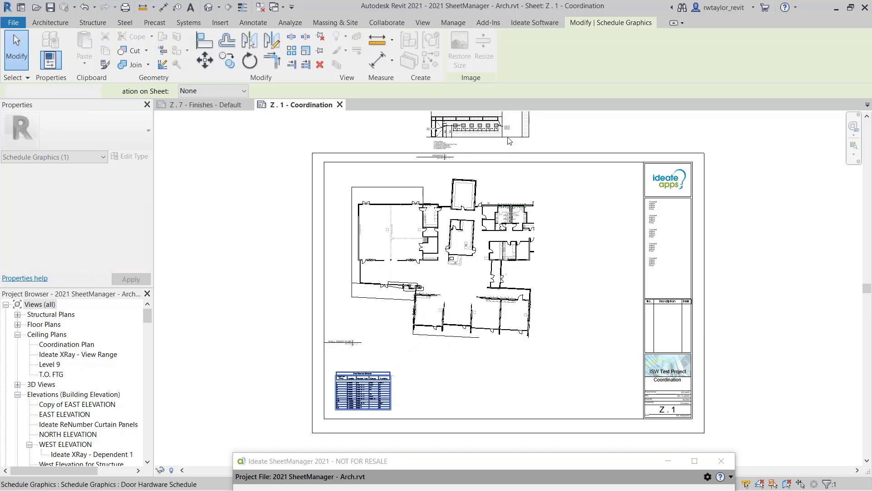
pyautogui.click(508, 138)
pyautogui.moveTo(513, 141); pyautogui.dragTo(495, 393)
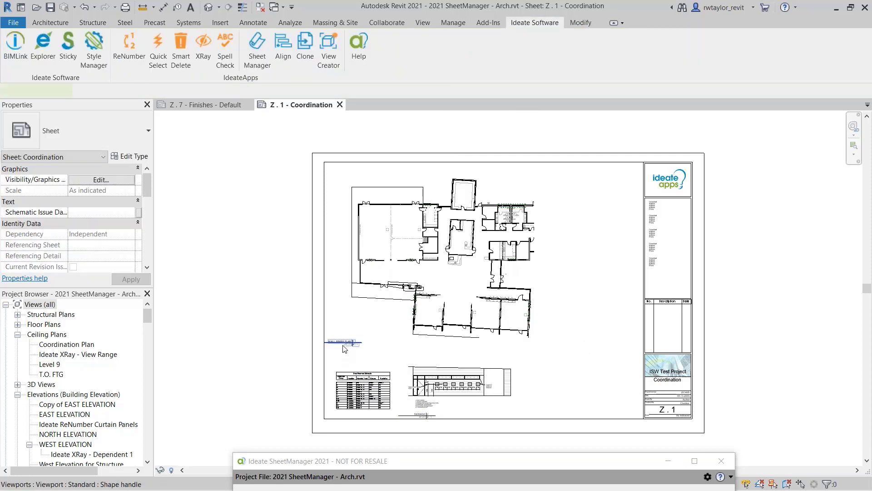
# Move the floor plan's view title up and closer to the plan, and fit the whole sheet in view.
pyautogui.click(374, 331)
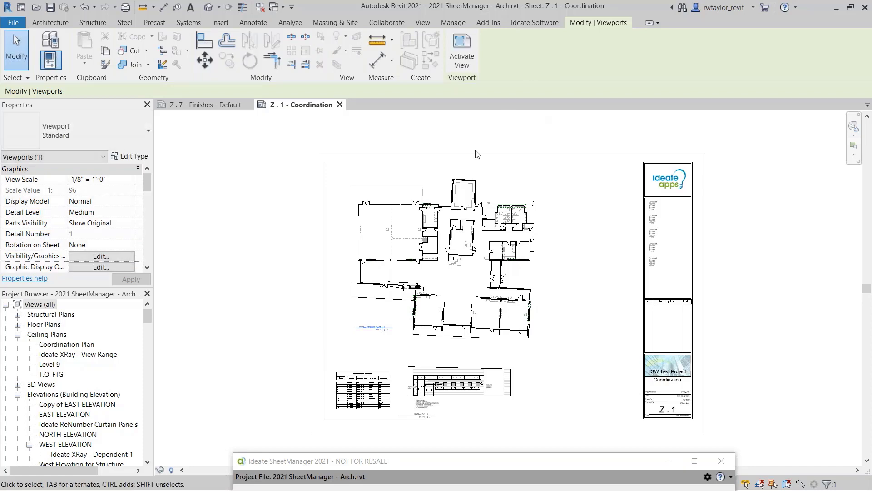
pyautogui.rightClick(567, 267)
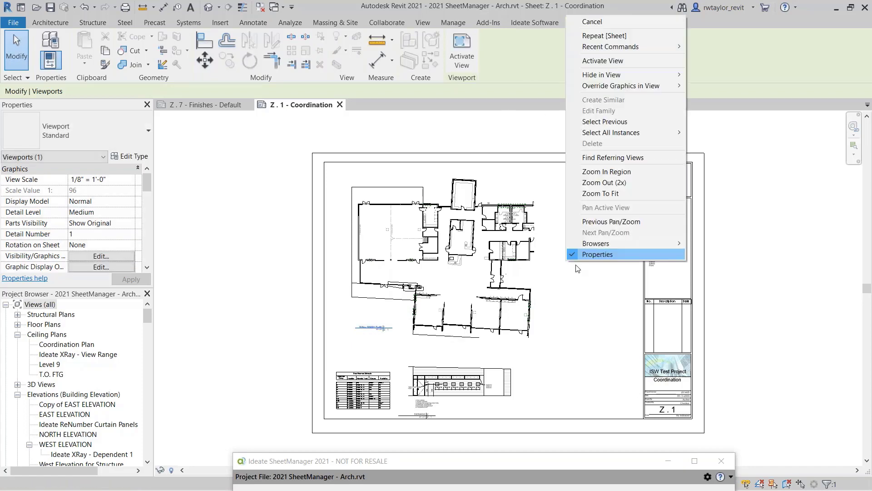
pyautogui.click(600, 194)
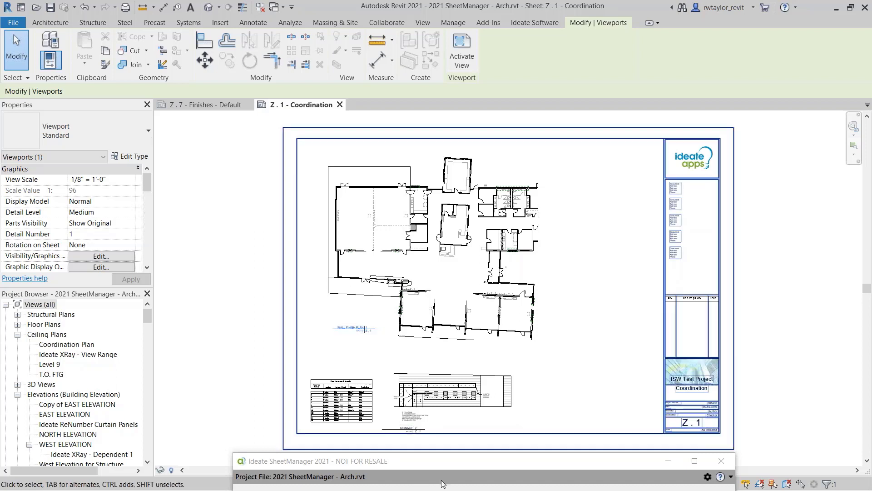
# Bring SheetManager back over the drawing and start cloning sheet Z . 1 - Coordination, widening the clone dialog to read full view names.
pyautogui.moveTo(446, 464); pyautogui.dragTo(394, 64)
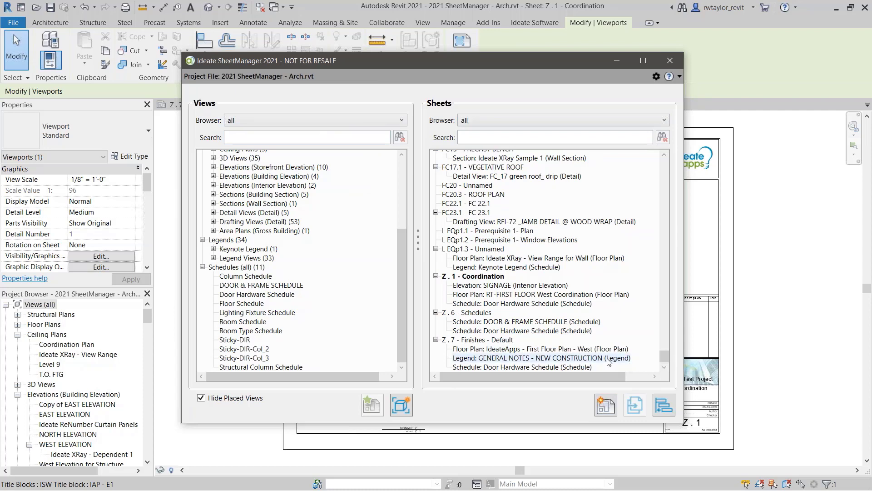
pyautogui.click(483, 276)
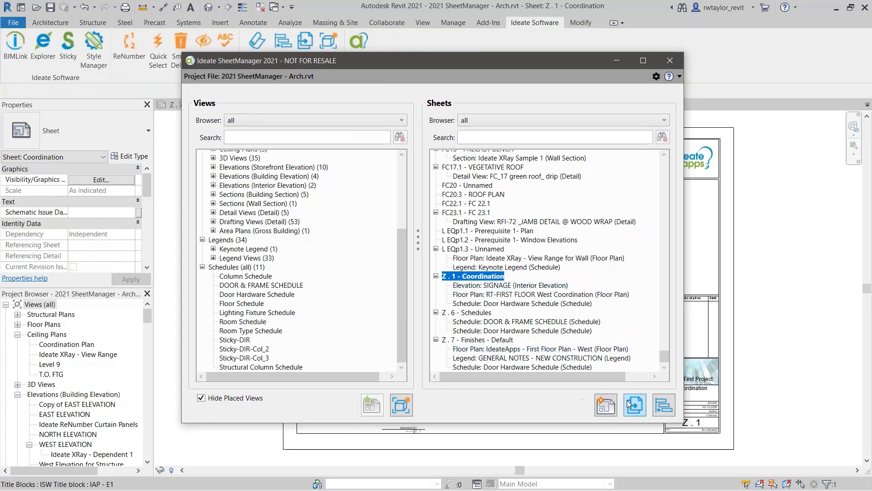
pyautogui.click(631, 404)
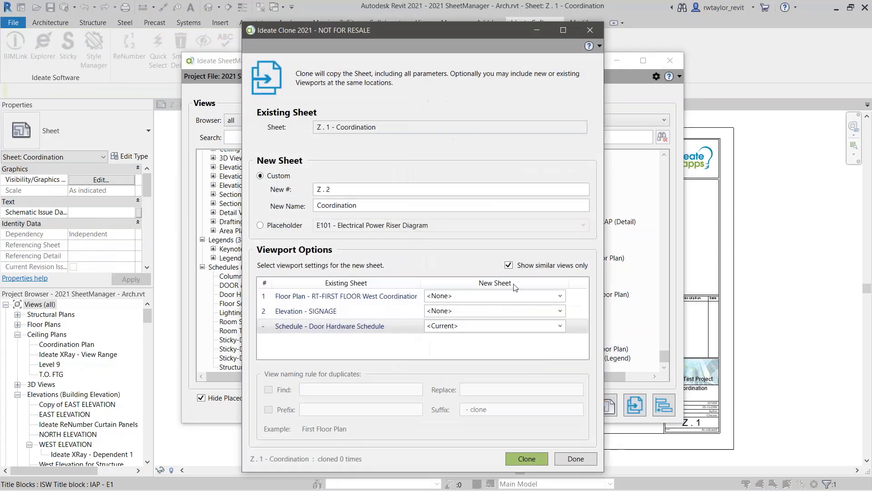
pyautogui.moveTo(415, 36); pyautogui.dragTo(438, 22)
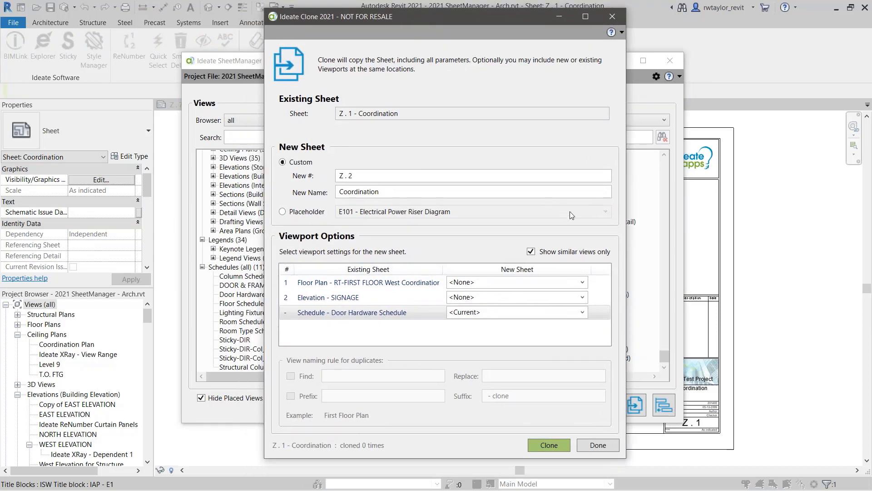
pyautogui.moveTo(626, 207); pyautogui.dragTo(748, 207)
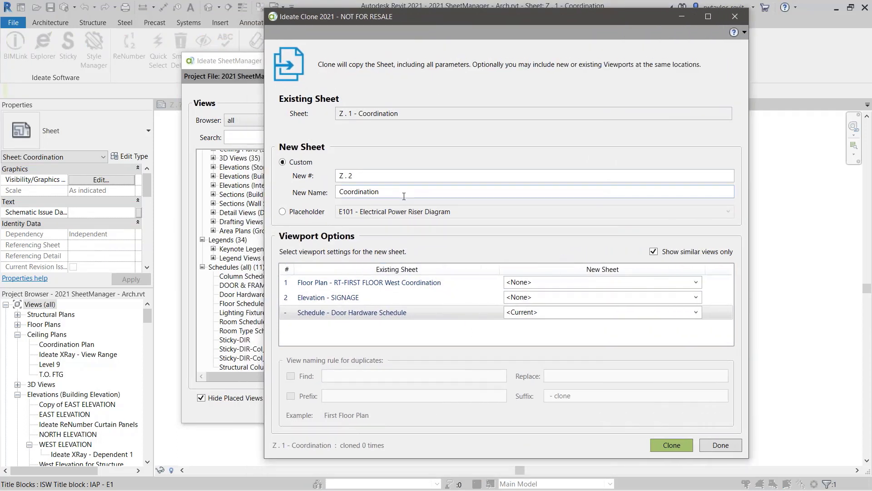
# Name the new sheet Structural and assign RT-FIRST FLOOR West Structural to its floor plan viewport.
pyautogui.moveTo(404, 196); pyautogui.dragTo(321, 199)
pyautogui.write('Structural')
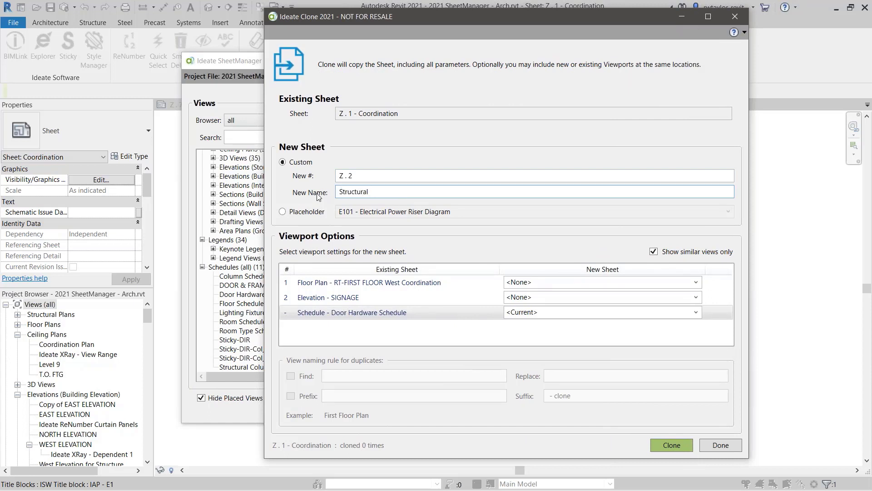
pyautogui.press('Tab')
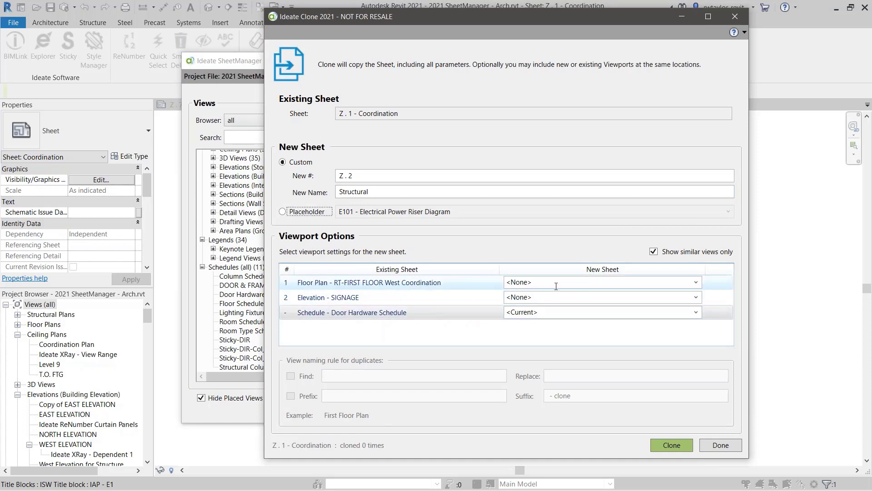
pyautogui.click(696, 282)
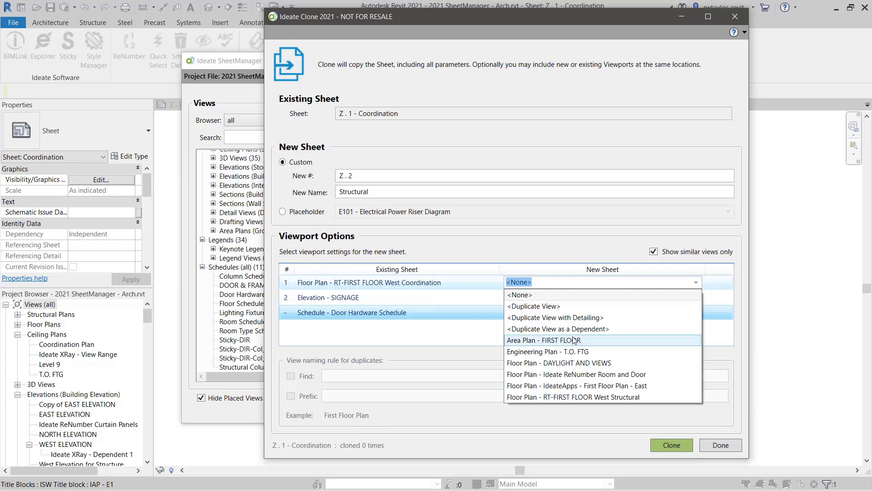
pyautogui.click(584, 398)
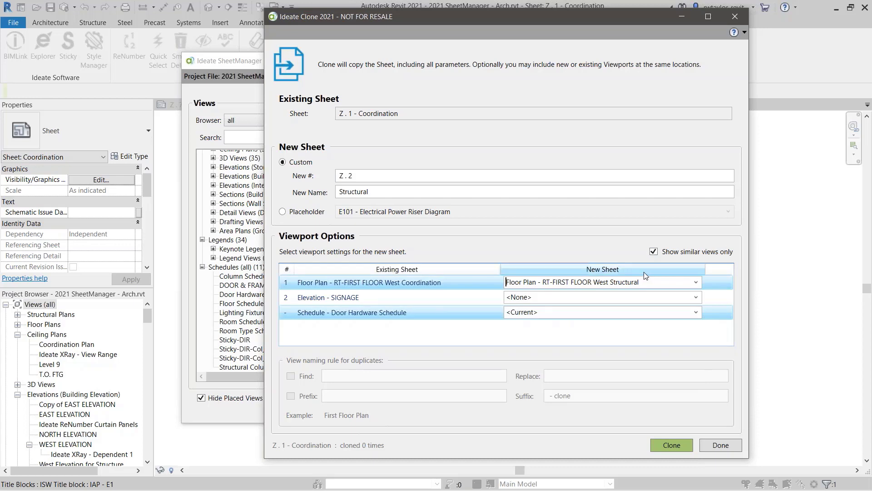
# Temporarily list all view types and assign West Elevation for Structure in place of the SIGNAGE elevation, restoring the similar-views filter.
pyautogui.click(696, 297)
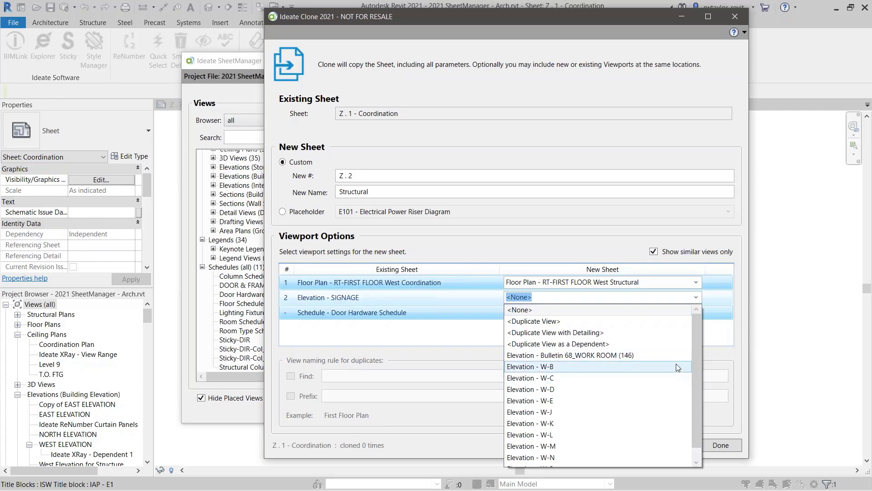
pyautogui.moveTo(696, 353)
pyautogui.mouseDown()
pyautogui.moveTo(699, 381)
pyautogui.moveTo(698, 351)
pyautogui.mouseUp()
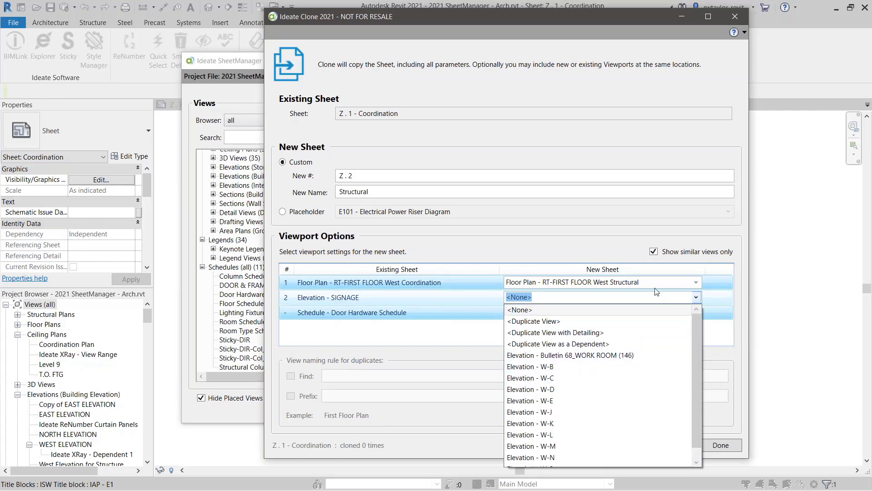
pyautogui.click(621, 258)
pyautogui.click(654, 252)
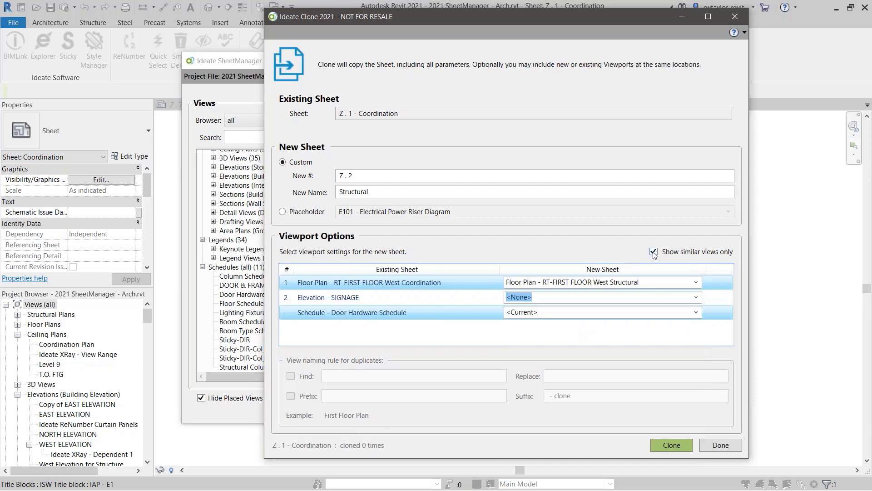
pyautogui.click(695, 298)
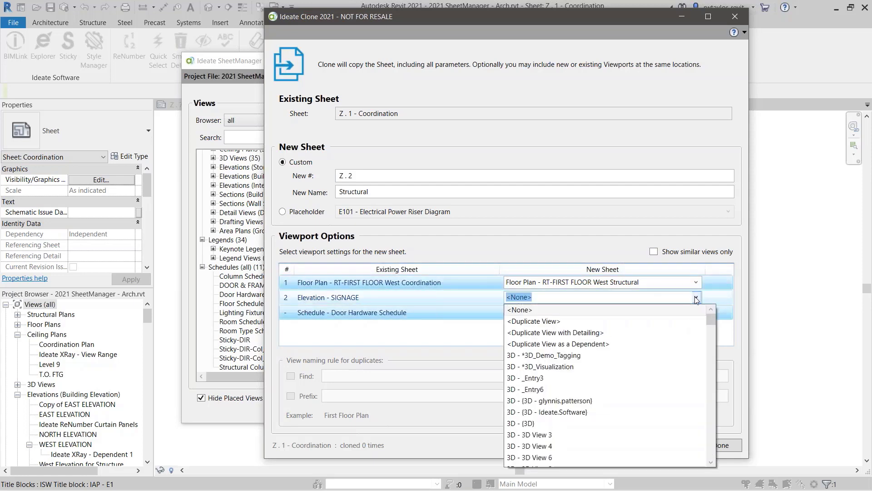
pyautogui.moveTo(712, 328); pyautogui.dragTo(707, 407)
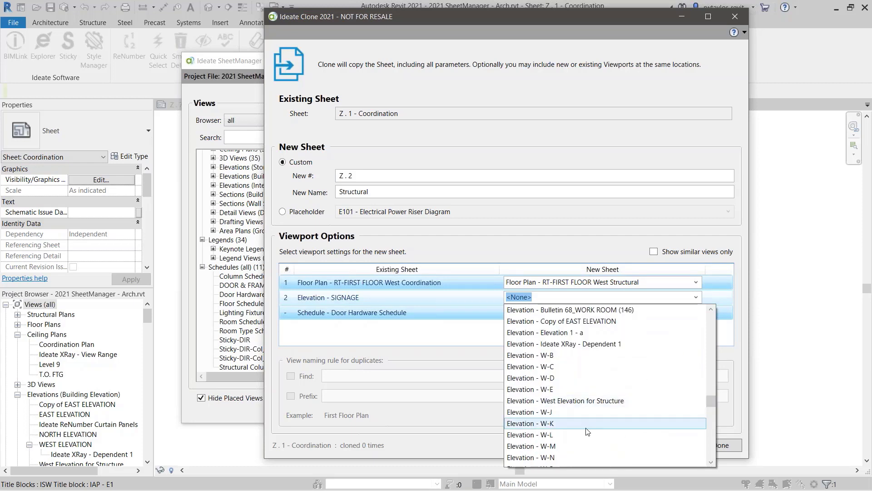
pyautogui.click(587, 401)
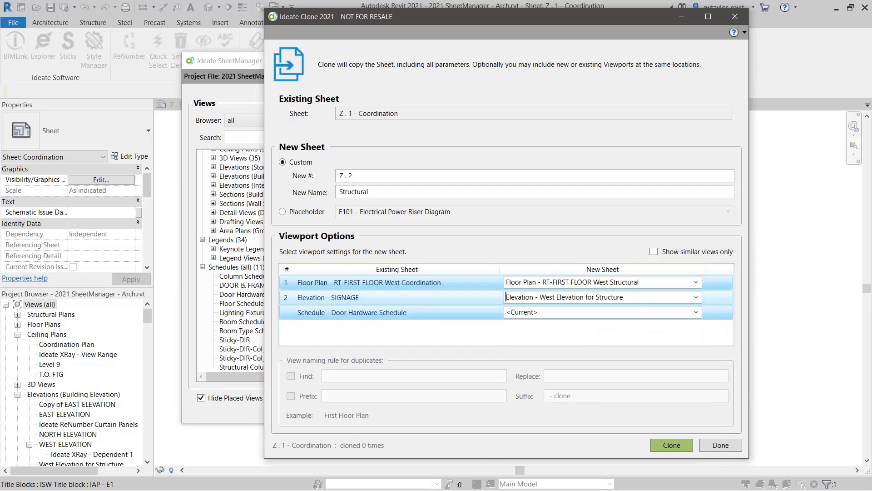
pyautogui.click(654, 251)
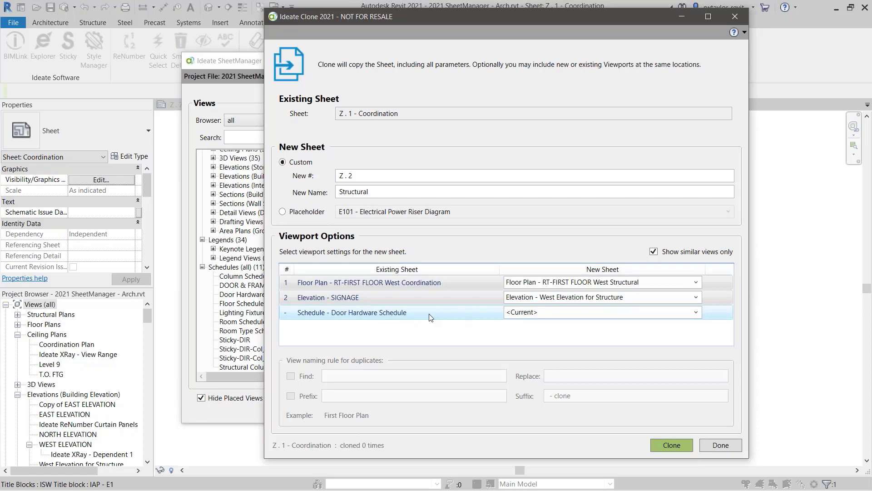
# Replace the Door Hardware Schedule with the Room Type Schedule, create cloned sheet Z . 2 - Structural, and finish cloning.
pyautogui.click(696, 313)
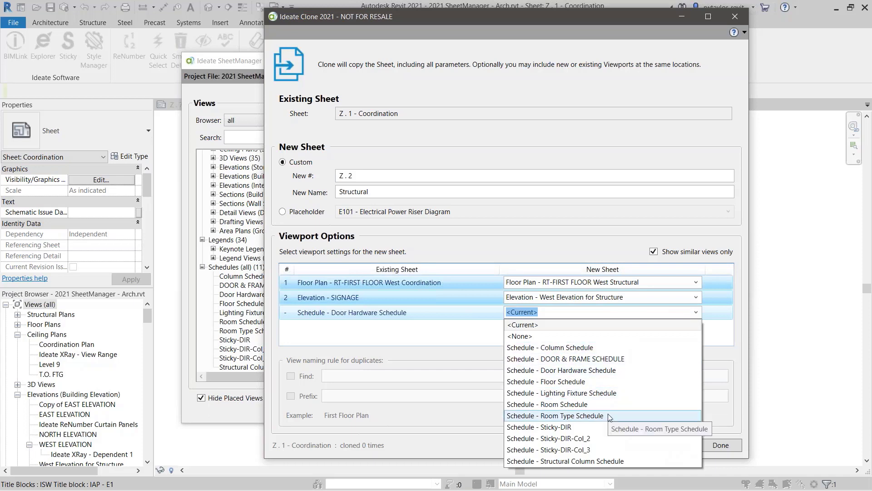
pyautogui.click(587, 415)
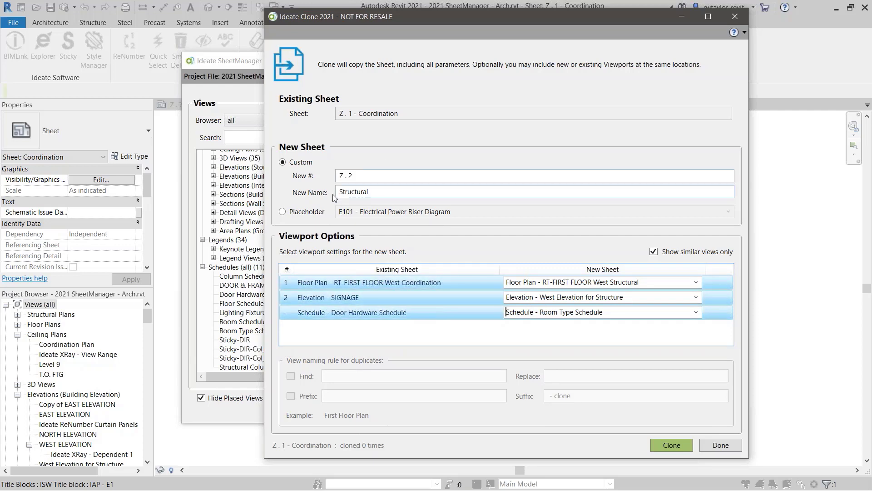
pyautogui.click(671, 445)
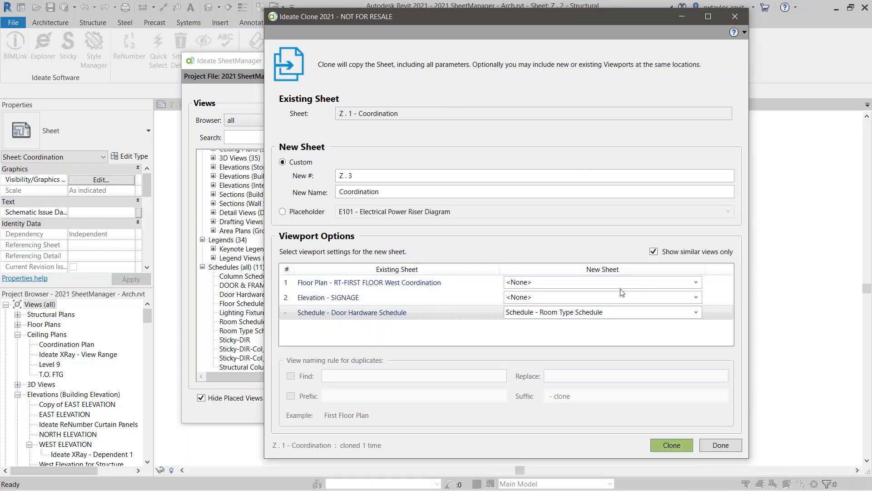
pyautogui.click(721, 445)
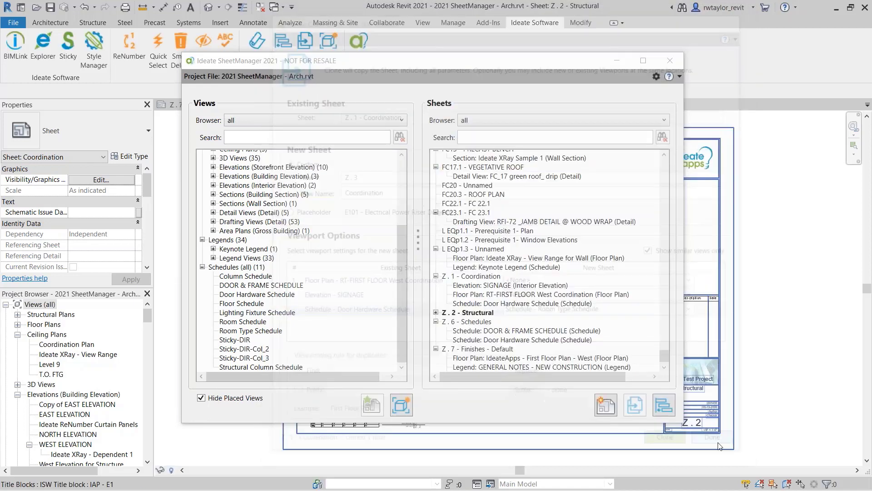
# Move SheetManager aside and examine the Door Hardware Schedule up close on sheet Z . 1 - Coordination.
pyautogui.moveTo(442, 63); pyautogui.dragTo(522, 459)
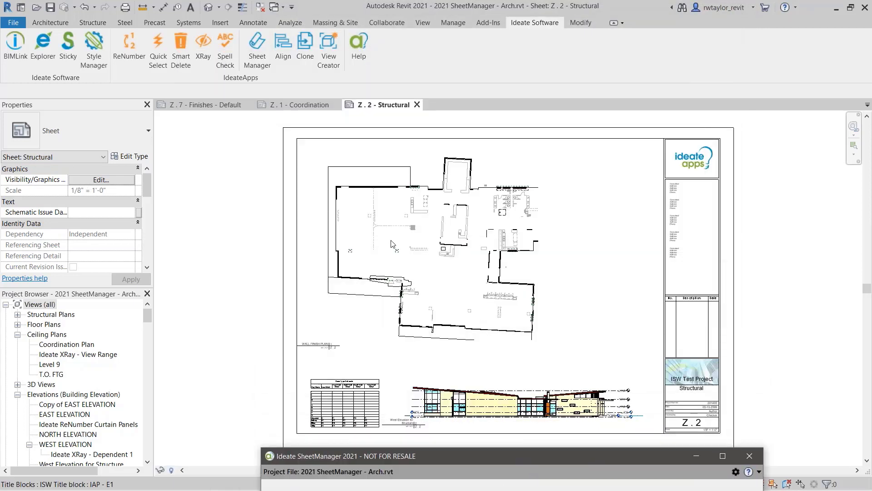
pyautogui.click(304, 106)
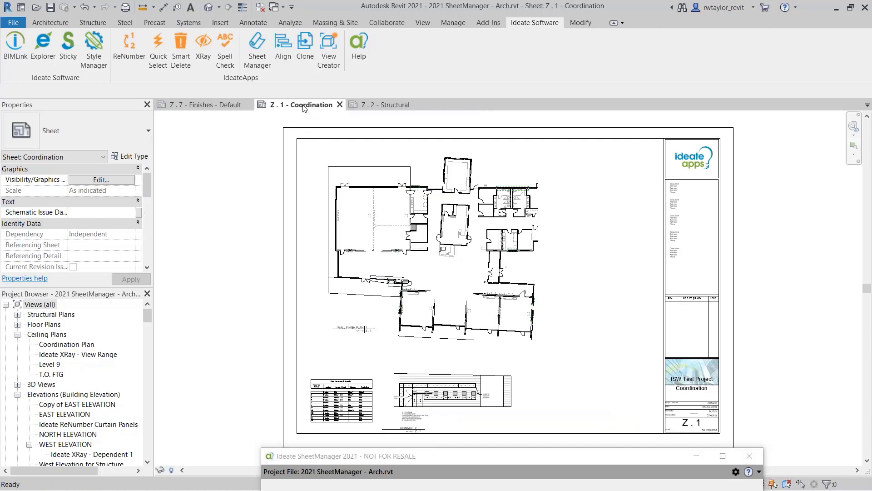
pyautogui.scroll(5, 316, 381)
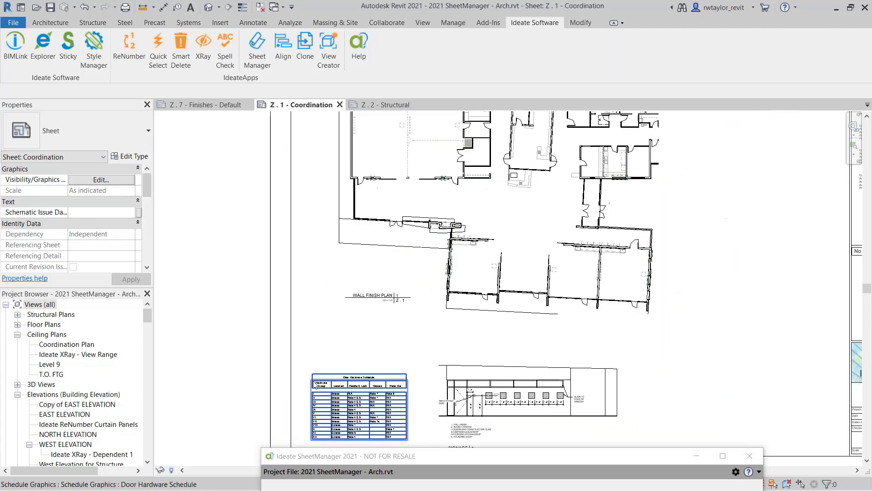
pyautogui.scroll(3, 316, 381)
pyautogui.moveTo(328, 345); pyautogui.dragTo(364, 189, button='middle')
# Examine the Room Type Schedule's placement on sheet Z . 2 - Structural for comparison, and return to the full sheet view.
pyautogui.click(374, 105)
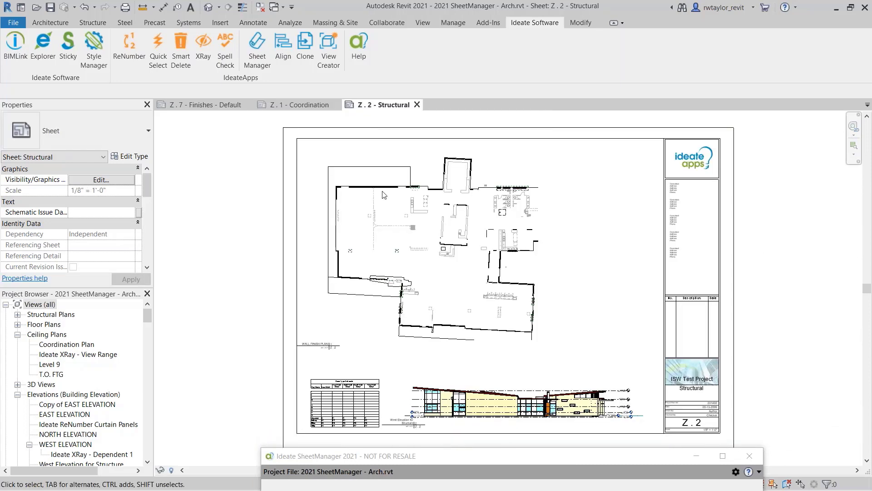
pyautogui.scroll(10, 302, 386)
pyautogui.moveTo(335, 344); pyautogui.dragTo(266, 281, button='middle')
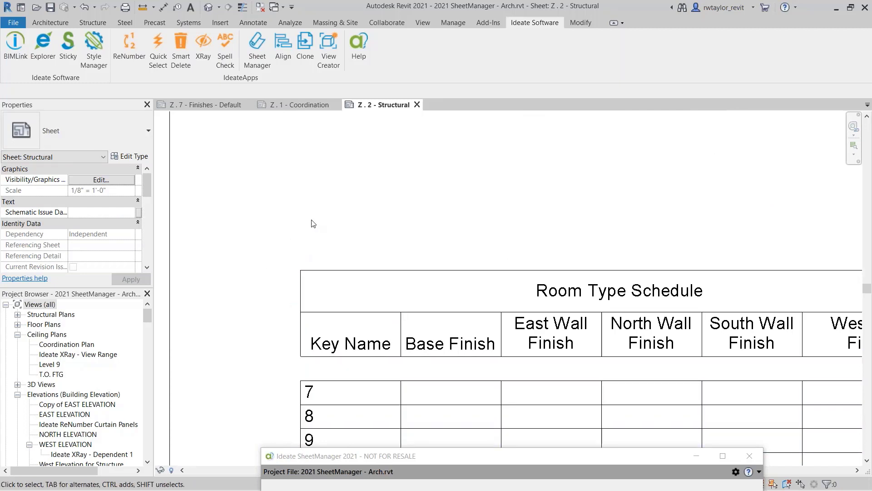
pyautogui.rightClick(312, 221)
pyautogui.click(346, 316)
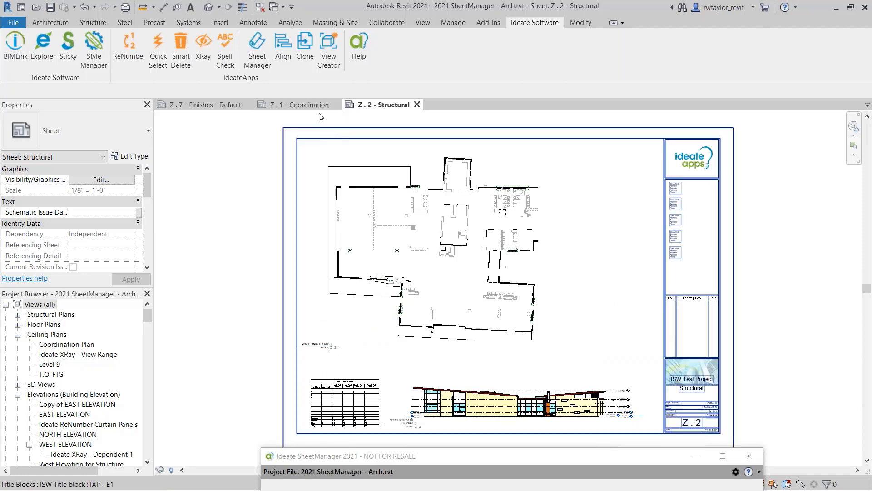
# Return to sheet Z . 1 - Coordination, fit it in view, and bring the SheetManager window back over the drawing.
pyautogui.click(309, 105)
pyautogui.rightClick(362, 179)
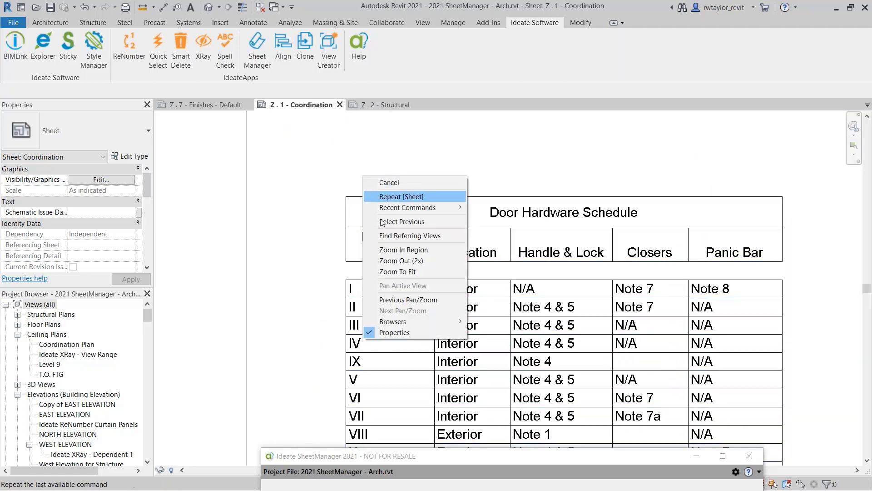
pyautogui.click(398, 273)
pyautogui.click(536, 455)
pyautogui.moveTo(536, 453); pyautogui.dragTo(502, 83)
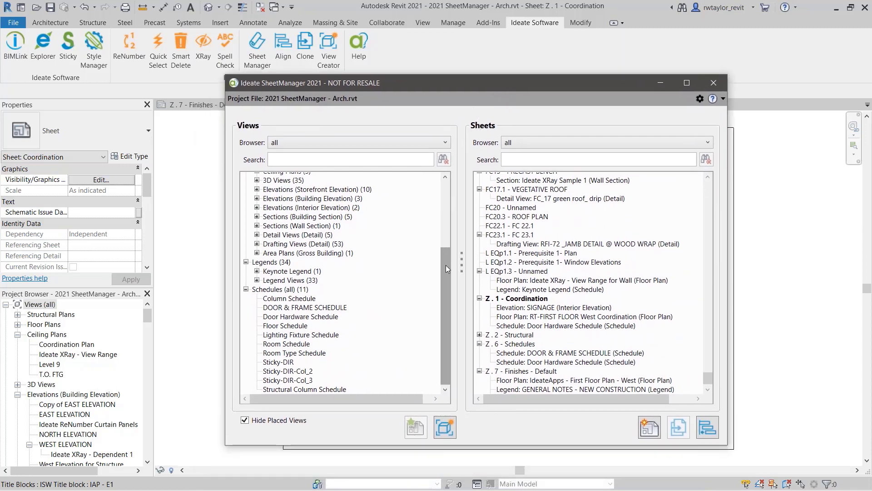
# Select the ceiling plans Coordination Plan, Level 9 and T.O. FTG, and start creating new sheets from them.
pyautogui.moveTo(448, 265); pyautogui.dragTo(446, 200)
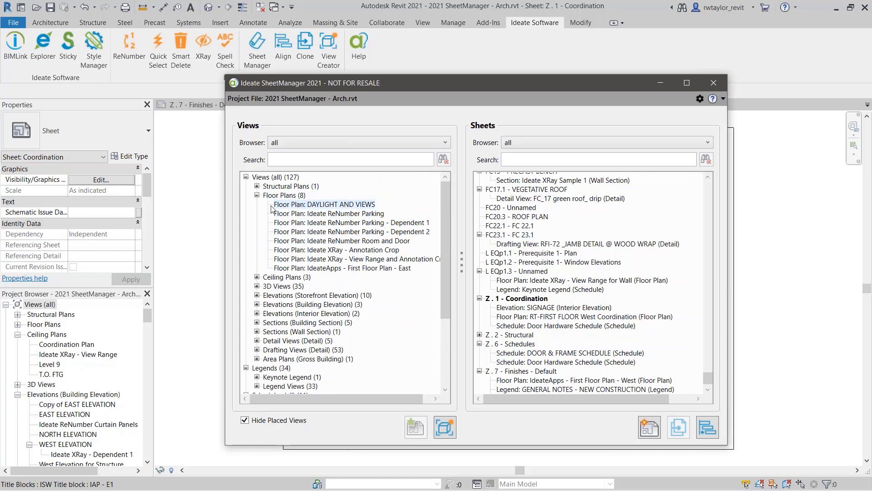
pyautogui.click(257, 195)
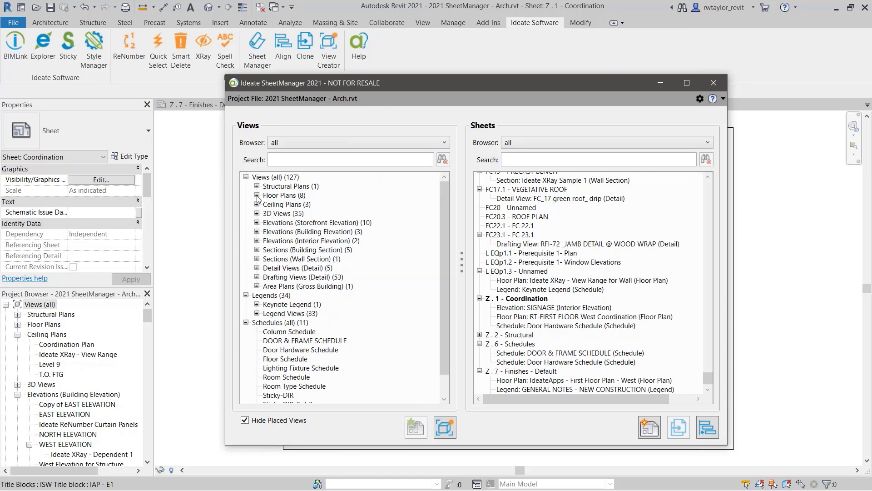
pyautogui.click(257, 205)
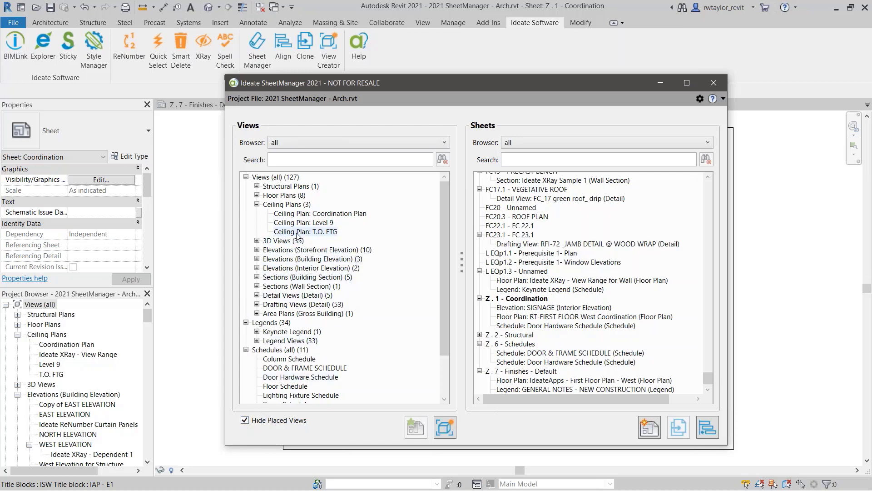
pyautogui.click(311, 214)
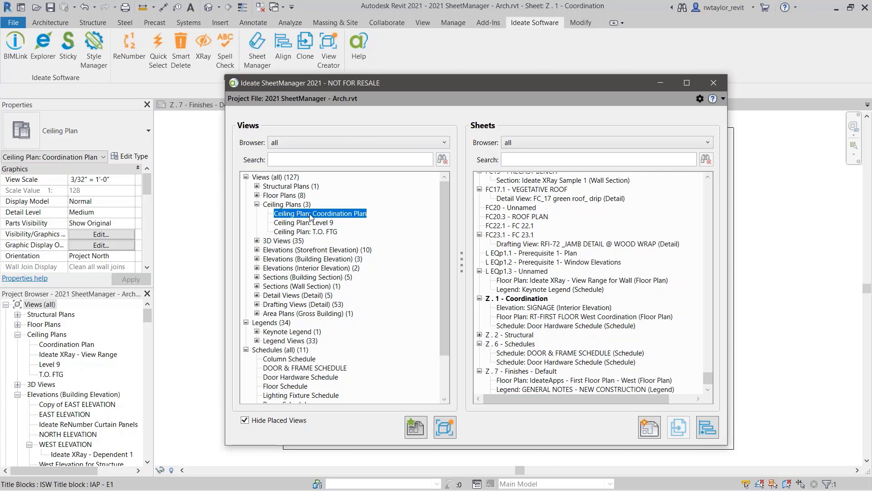
pyautogui.keyDown('shift'); pyautogui.click(314, 232); pyautogui.keyUp('shift')
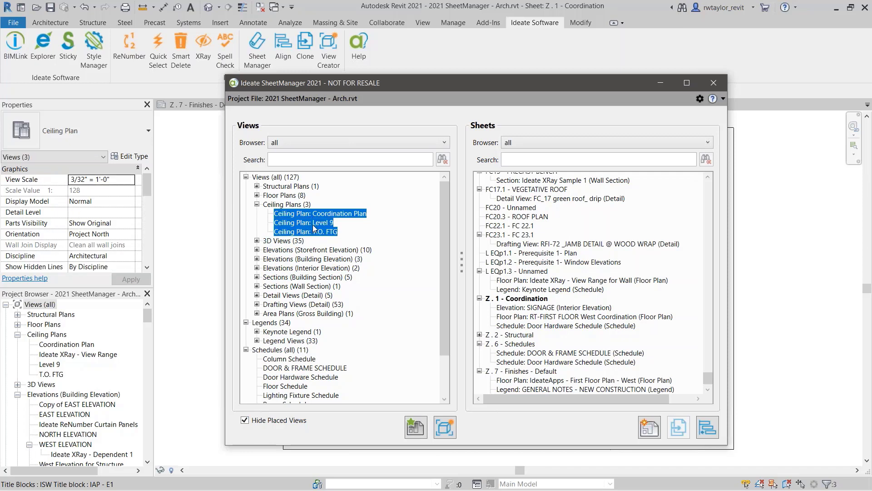
pyautogui.click(416, 428)
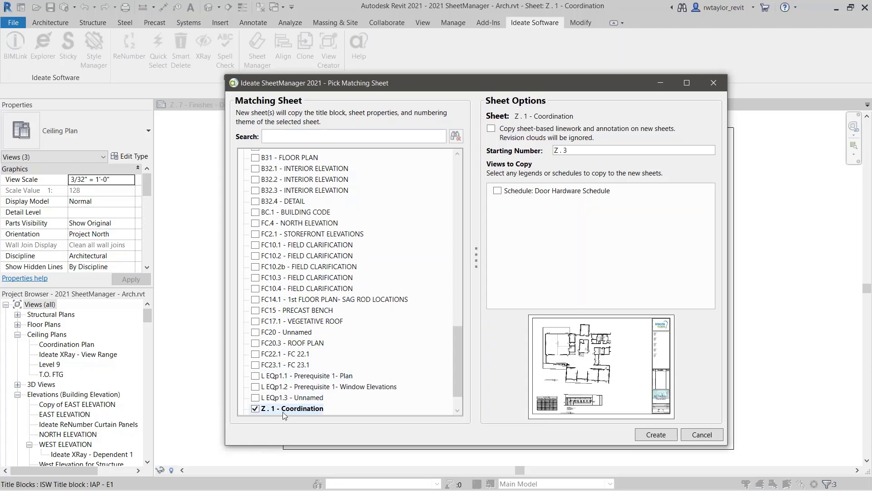
# Use Z . 7 - Finishes - Default instead of Z . 1 as the matching sheet, and include its GENERAL NOTES - NEW CONSTRUCTION legend.
pyautogui.click(255, 408)
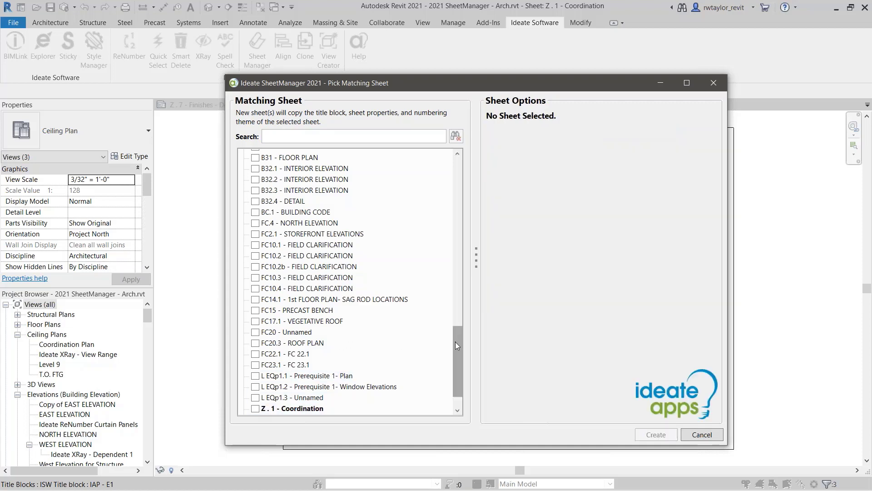
pyautogui.moveTo(456, 342); pyautogui.dragTo(456, 376)
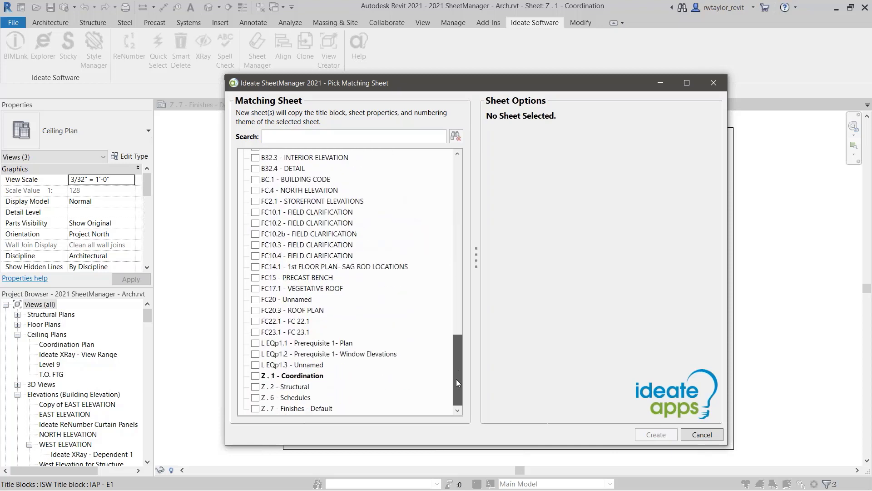
pyautogui.click(258, 409)
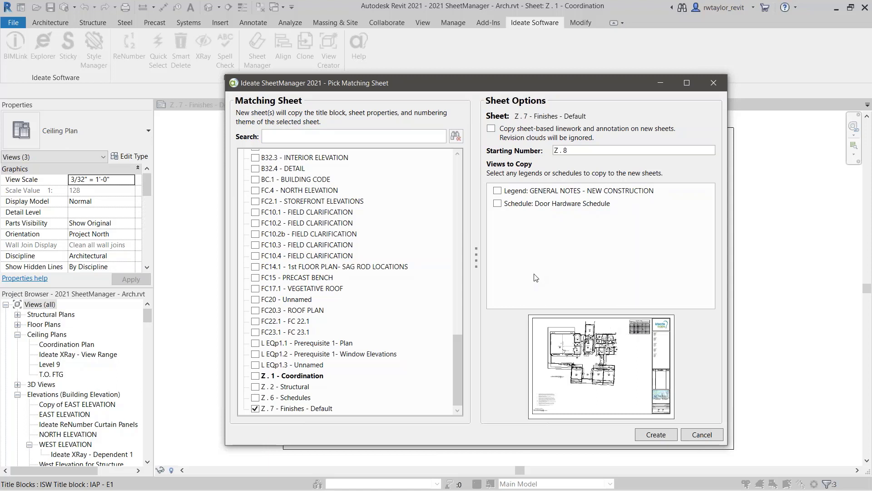
pyautogui.click(498, 191)
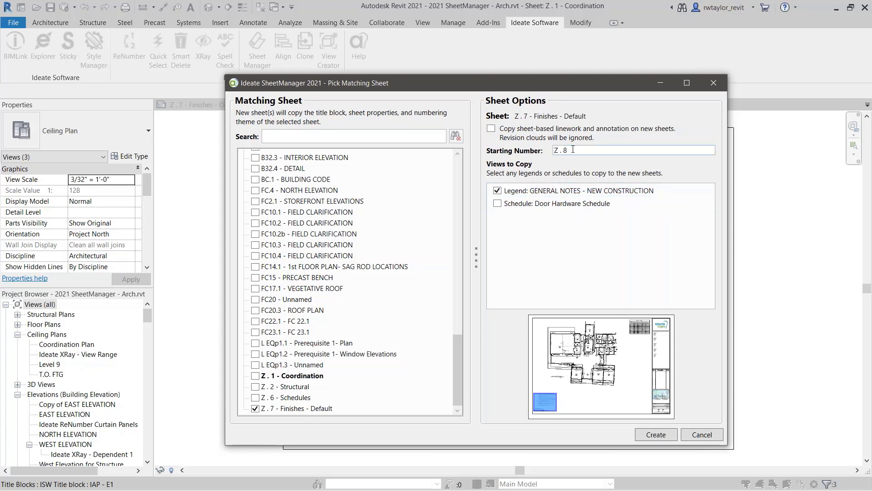
# Set the starting sheet number to CP1 and create the new ceiling plan sheets.
pyautogui.moveTo(573, 149); pyautogui.dragTo(544, 156)
pyautogui.write('CP1')
pyautogui.click(655, 436)
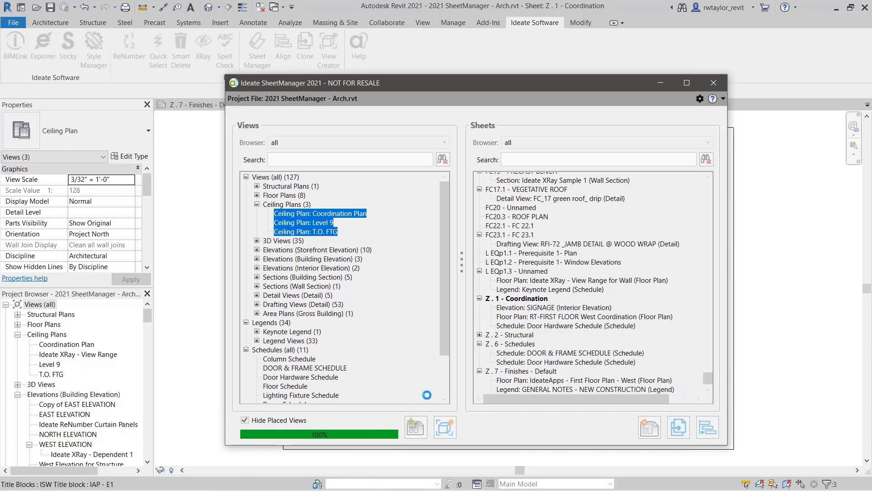
pyautogui.click(414, 431)
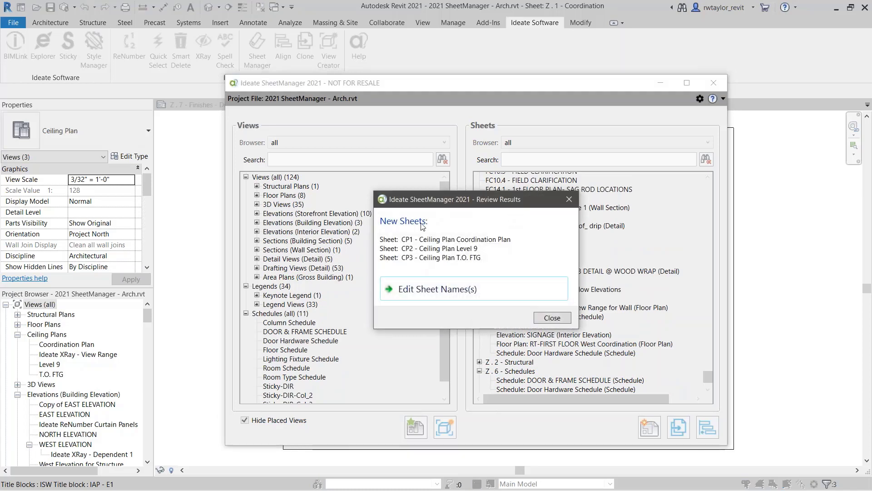
# Edit the new sheets' names by replacing all instances of "Ceiling Plan" with "CP", and accept the renaming.
pyautogui.click(440, 291)
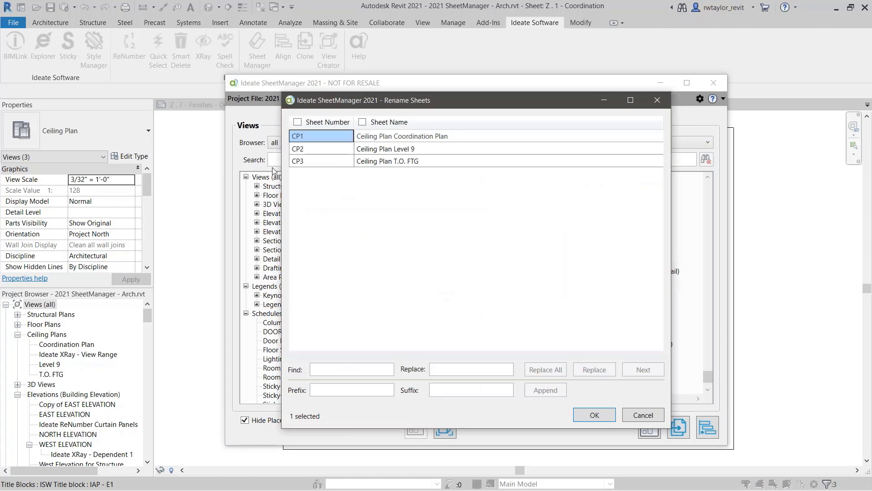
pyautogui.click(297, 122)
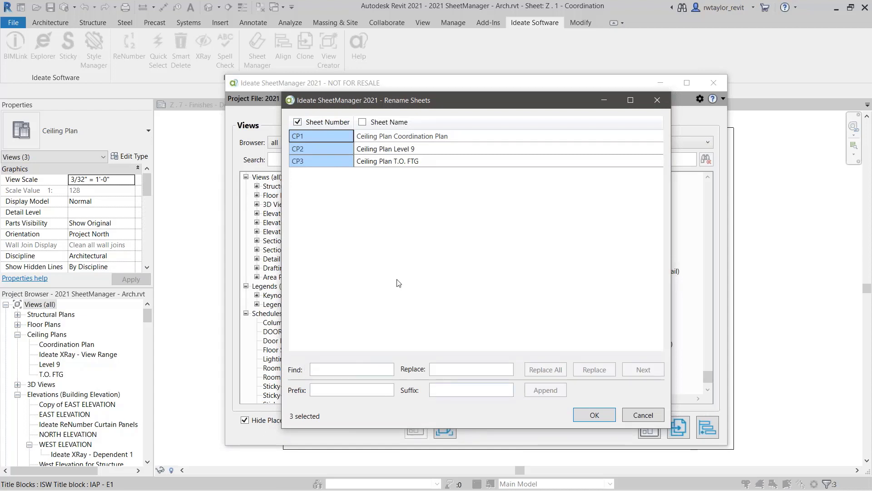
pyautogui.click(297, 122)
pyautogui.click(362, 122)
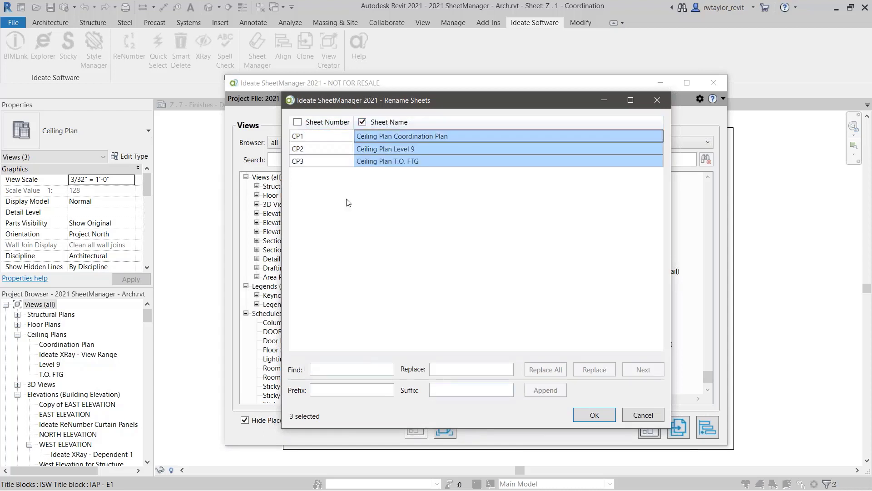
pyautogui.click(344, 370)
pyautogui.write('Ceiling Plan')
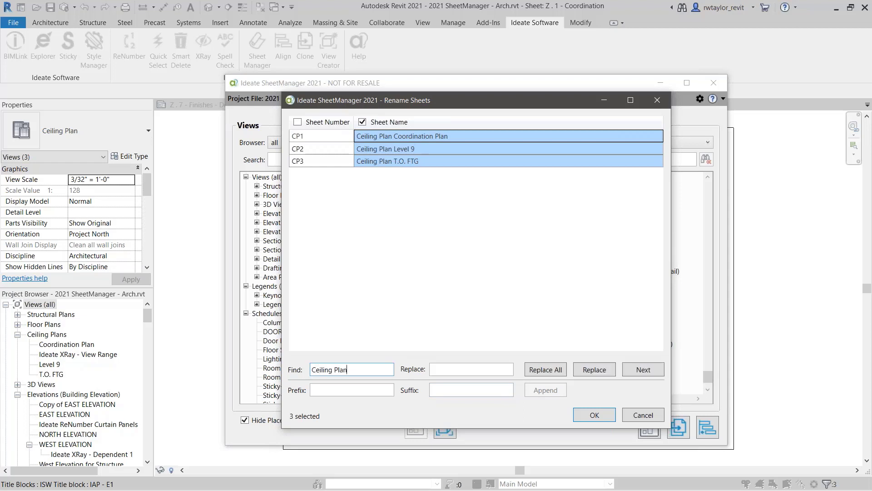
pyautogui.click(432, 369)
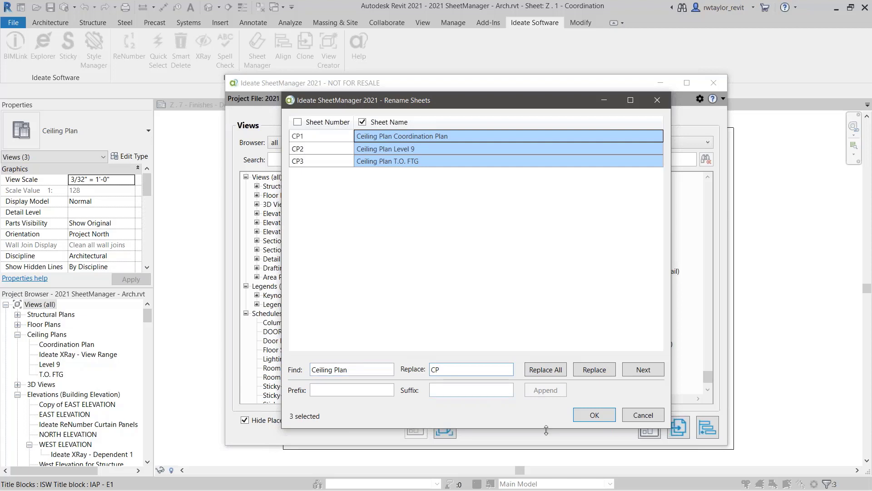
pyautogui.click(554, 373)
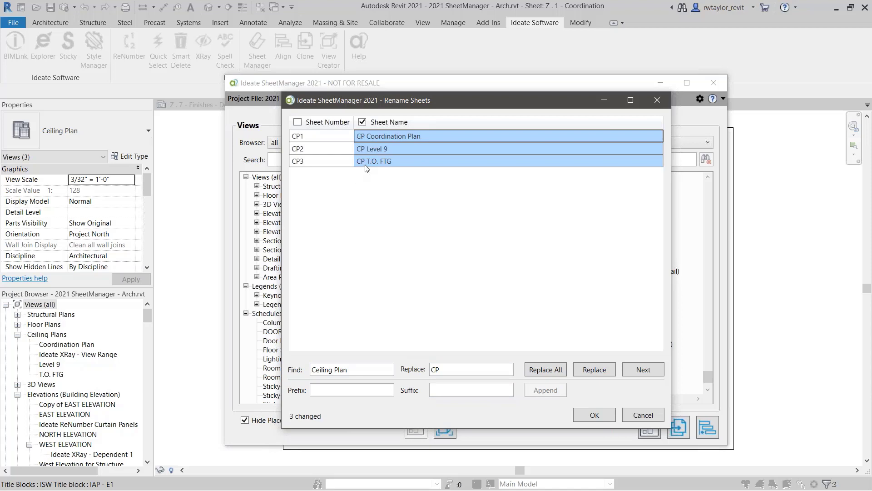
pyautogui.click(594, 416)
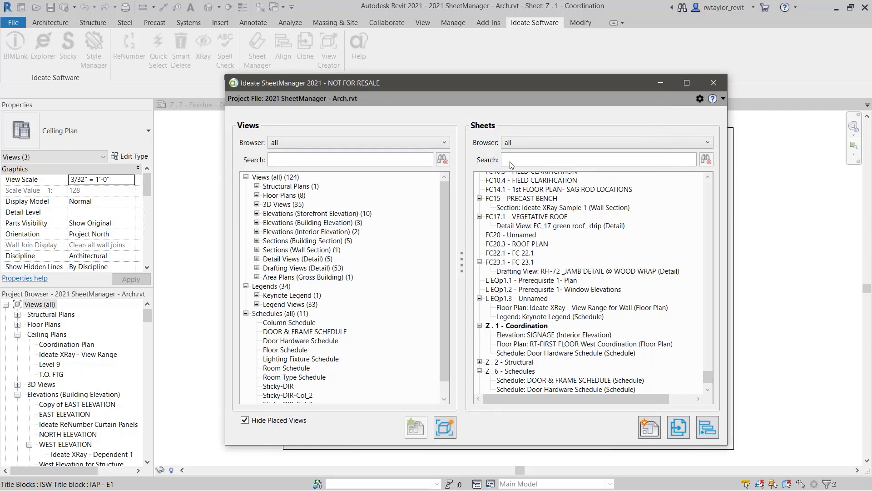
# Filter the sheet list by "cp" and open sheets CP1, CP2 and CP3 to show the views they contain.
pyautogui.write('cp')
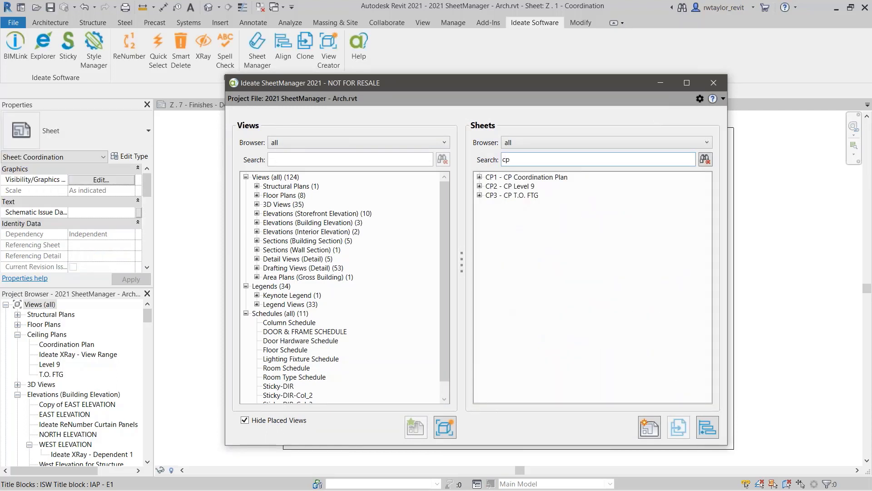
pyautogui.click(500, 177)
pyautogui.doubleClick(500, 177)
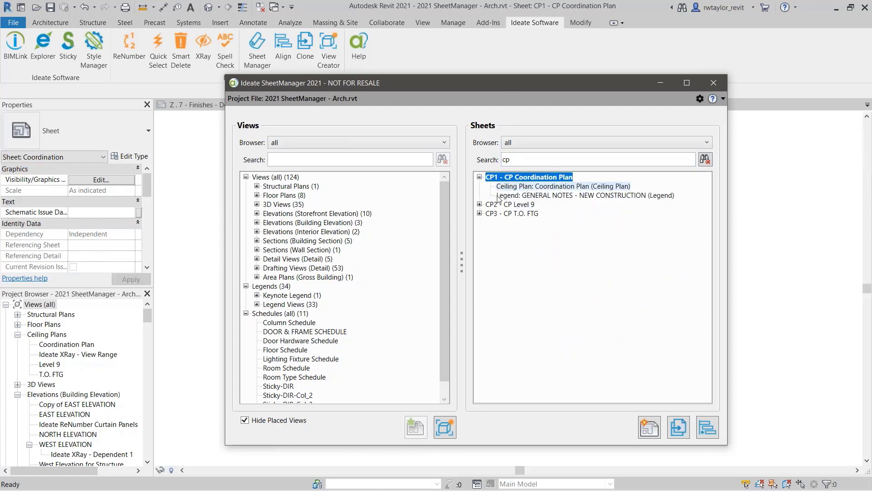
pyautogui.click(500, 204)
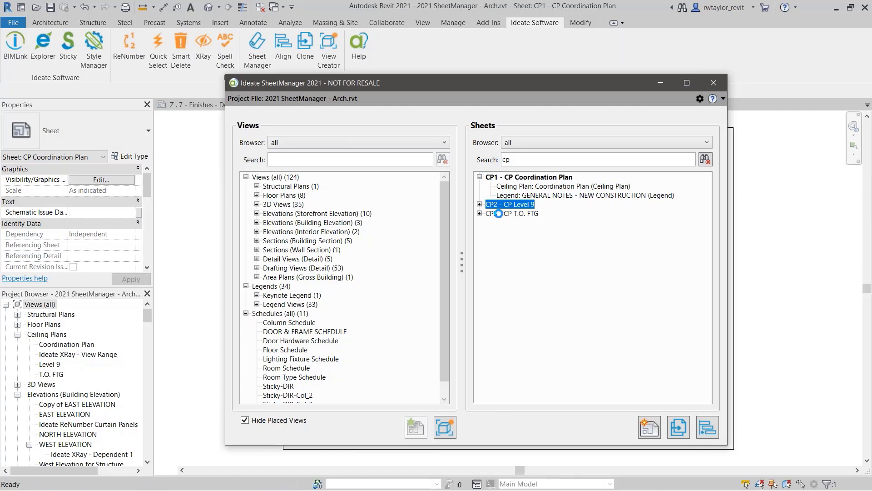
pyautogui.click(500, 232)
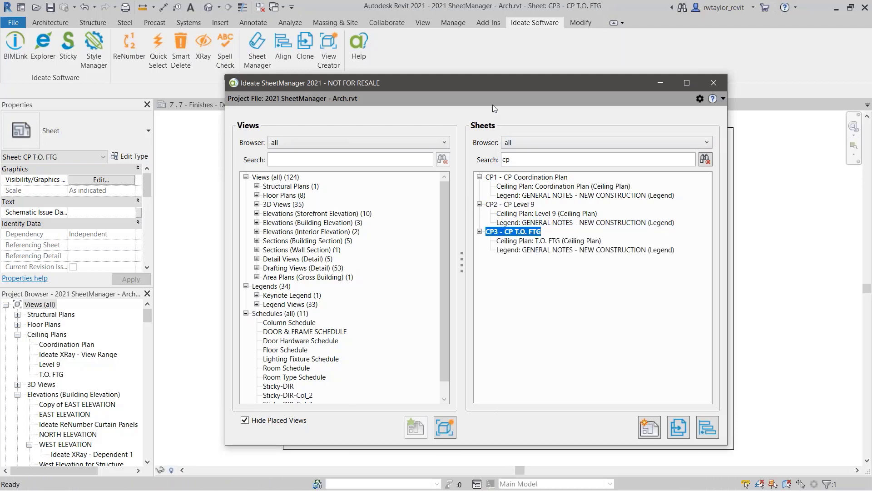
# Move SheetManager aside, compare view and legend placement on sheets CP3, CP2 and CP1, and bring the window back from sheet CP2.
pyautogui.moveTo(486, 84); pyautogui.dragTo(486, 451)
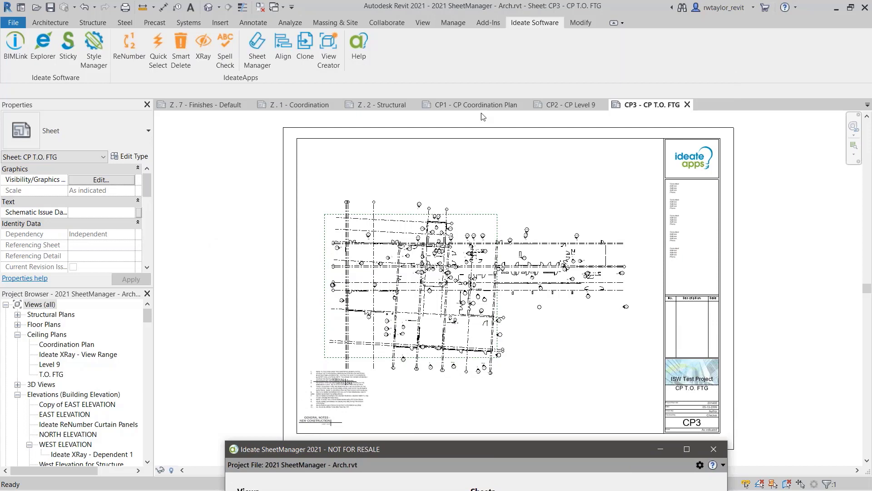
pyautogui.click(560, 105)
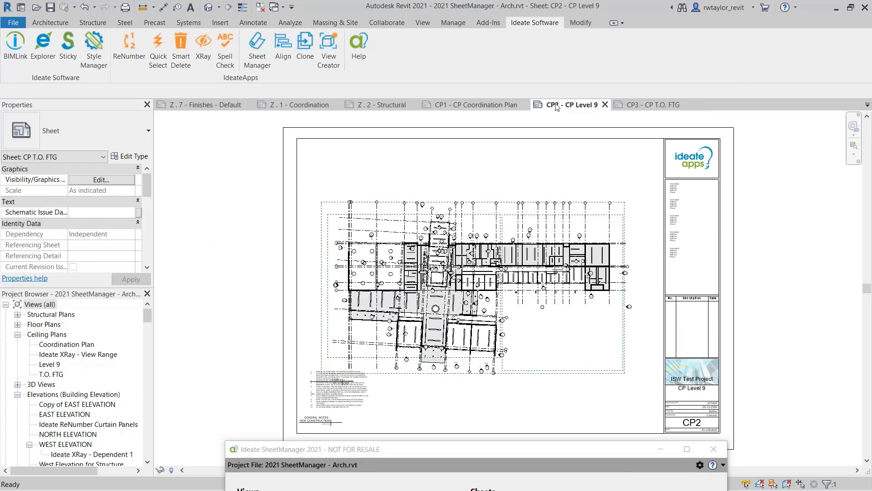
pyautogui.click(500, 106)
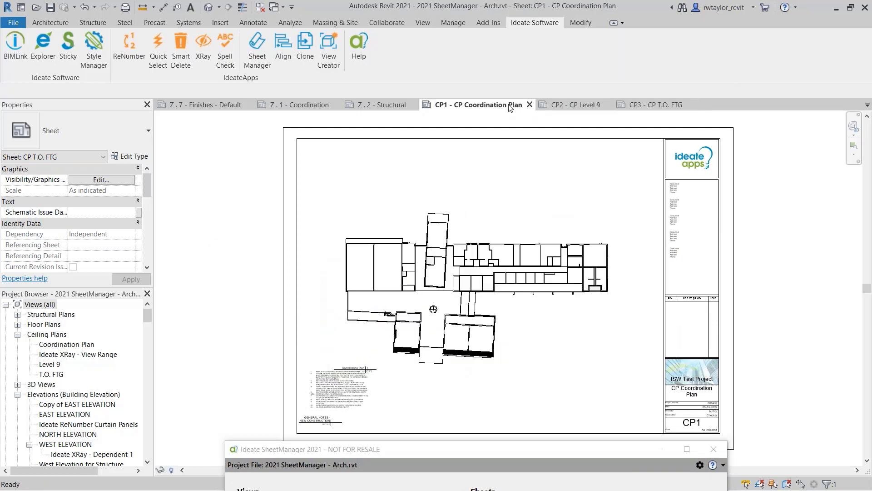
pyautogui.click(557, 104)
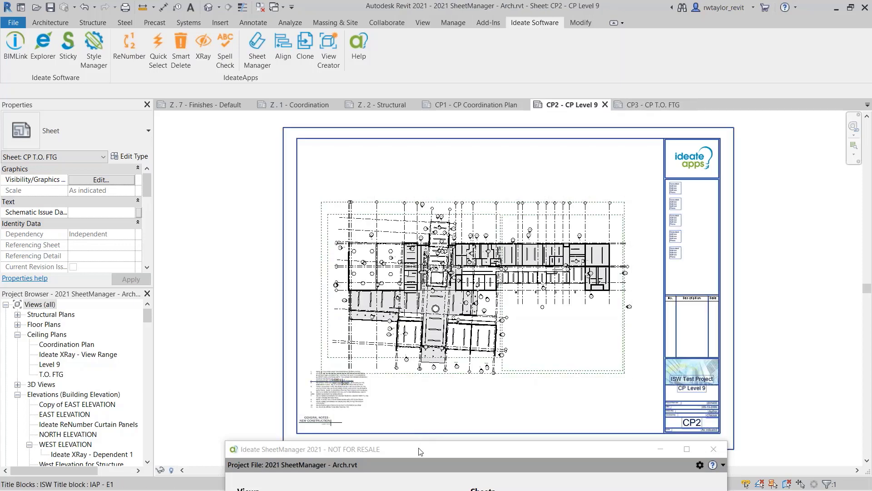
pyautogui.moveTo(418, 451); pyautogui.dragTo(362, 65)
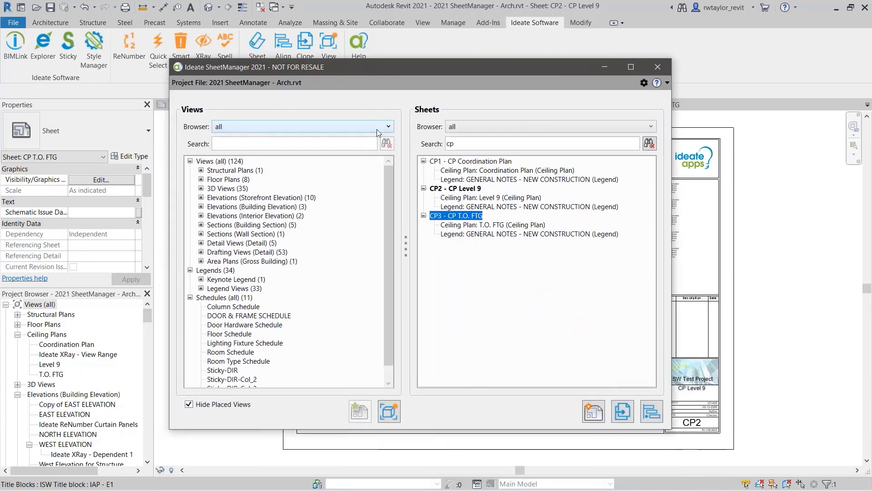
# Try to filter the sheet list by "z.7", moving the SheetManager window lower to uncover the sheet tabs.
pyautogui.moveTo(465, 145); pyautogui.dragTo(439, 149)
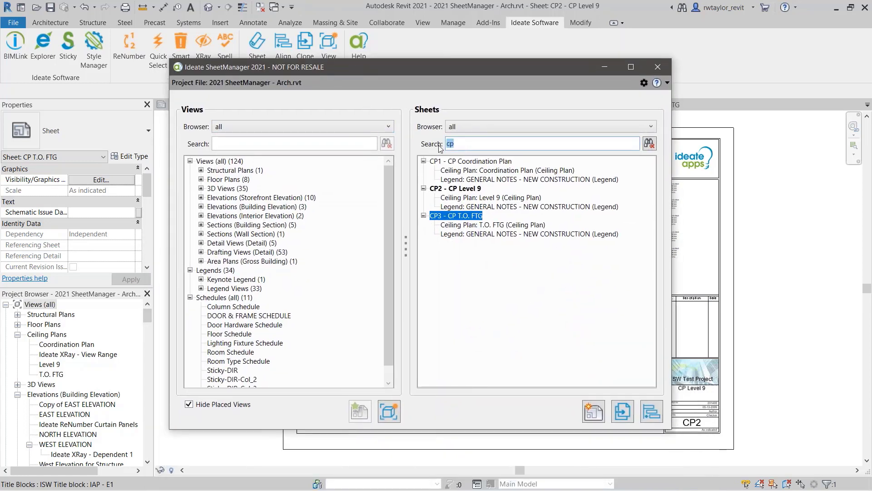
pyautogui.write('z.')
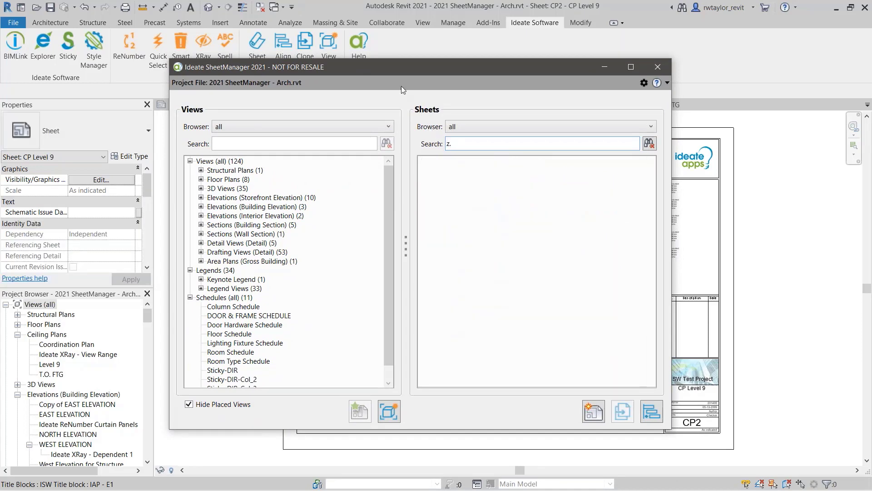
pyautogui.moveTo(402, 85); pyautogui.dragTo(418, 136)
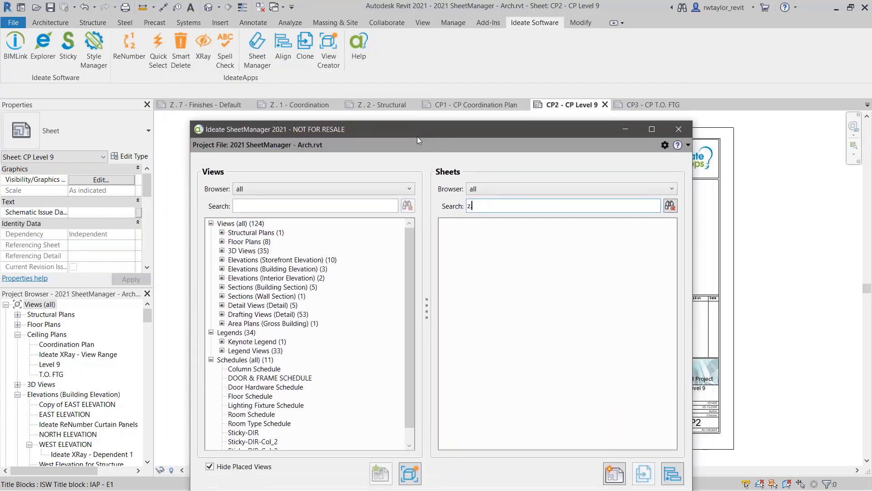
pyautogui.write('.7')
pyautogui.press('Tab')
# Filter the sheet list by "Z" and select sheet Z . 7 - Finishes - Default.
pyautogui.moveTo(496, 208); pyautogui.dragTo(450, 210)
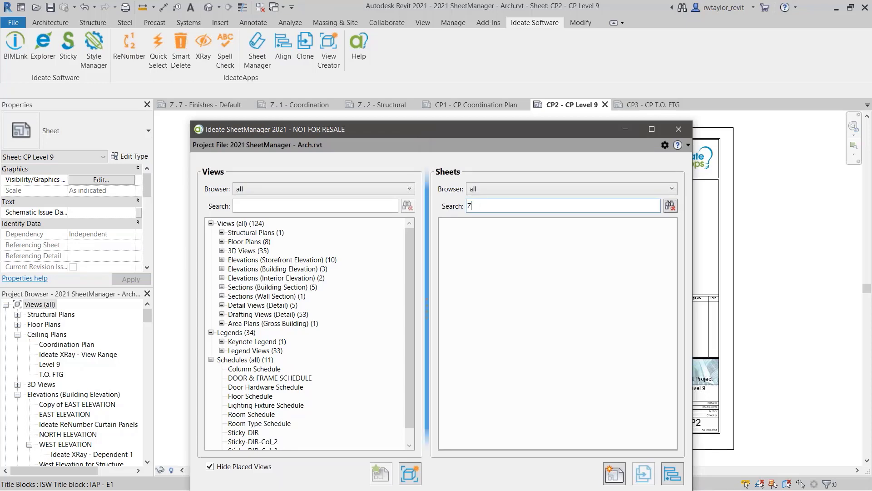
pyautogui.write('Z')
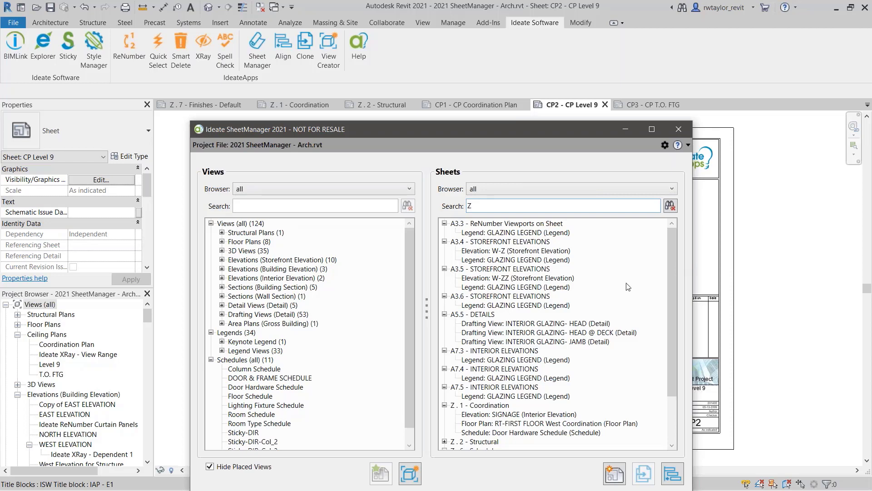
pyautogui.scroll(-2, 671, 318)
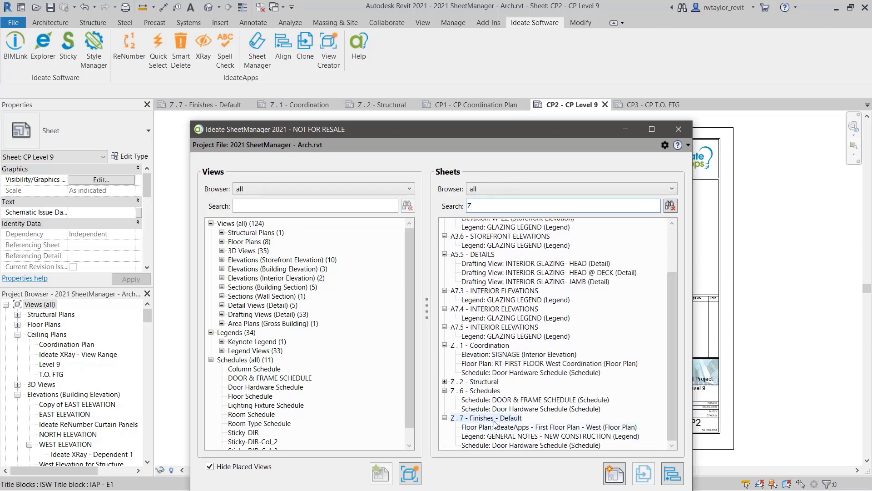
pyautogui.click(490, 422)
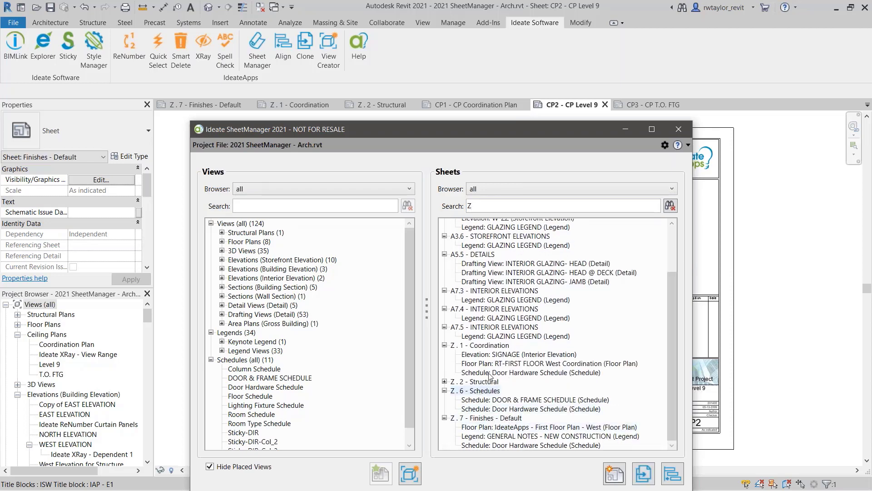
# Copy the Door Hardware Schedule placed on sheet Z . 7 - Finishes - Default.
pyautogui.moveTo(472, 129); pyautogui.dragTo(427, 83)
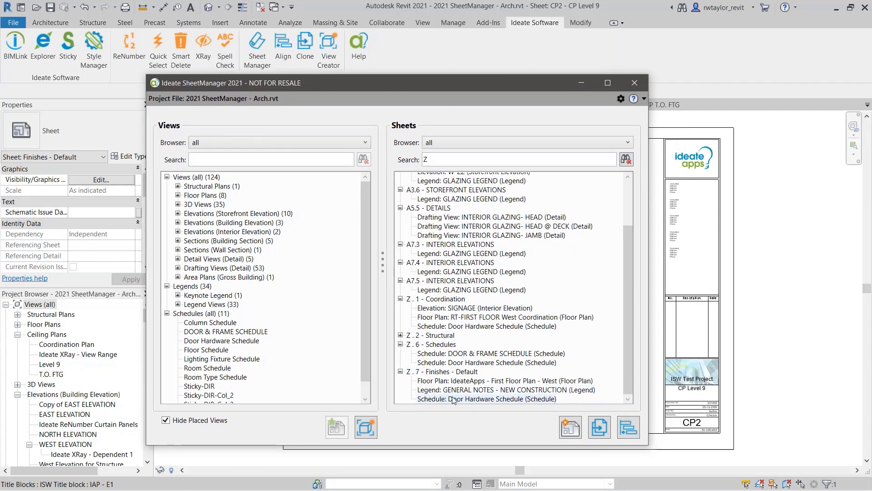
pyautogui.click(502, 399)
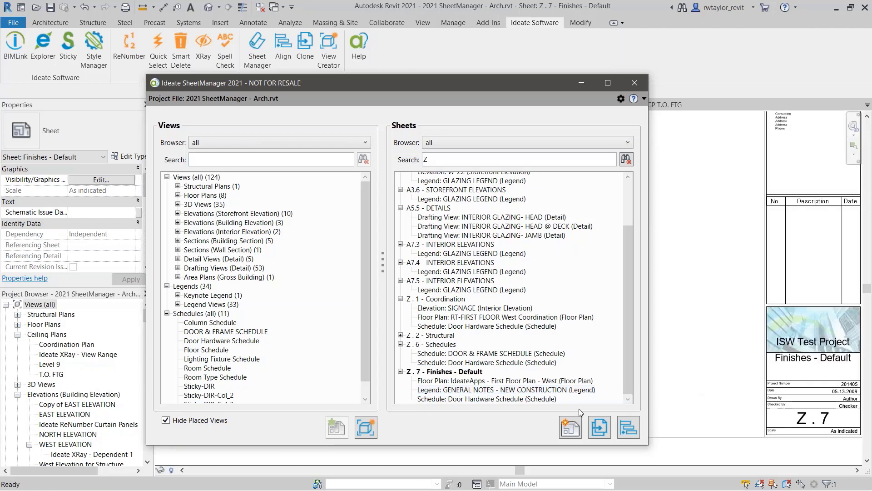
pyautogui.rightClick(489, 400)
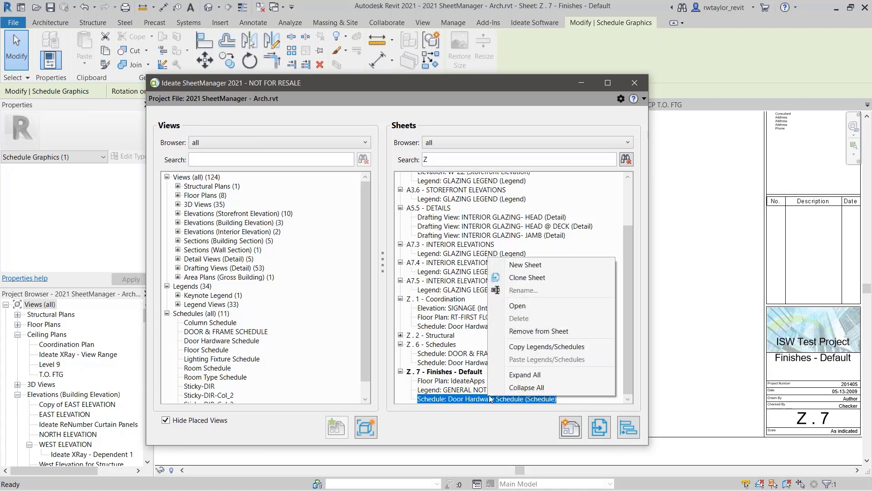
pyautogui.click(530, 347)
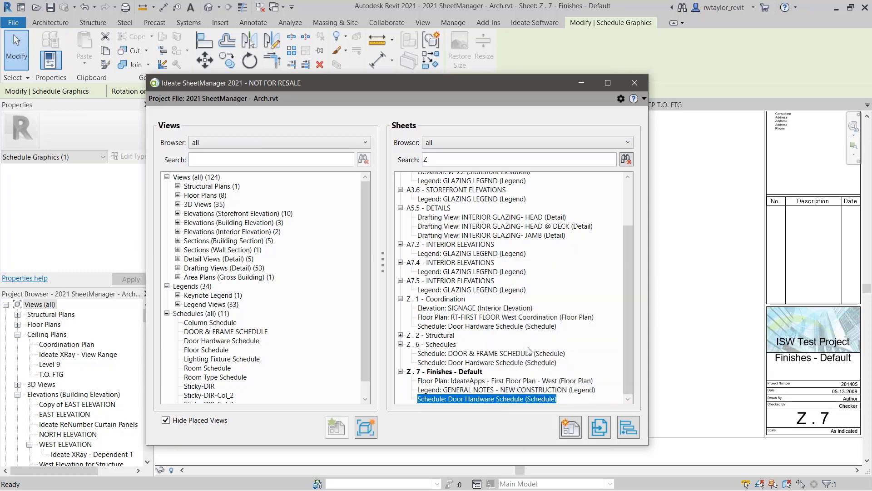
# Filter the sheet list by "cp" and bring up sheet CP2 - CP Level 9, moving SheetManager to uncover the sheet tabs.
pyautogui.write('cp')
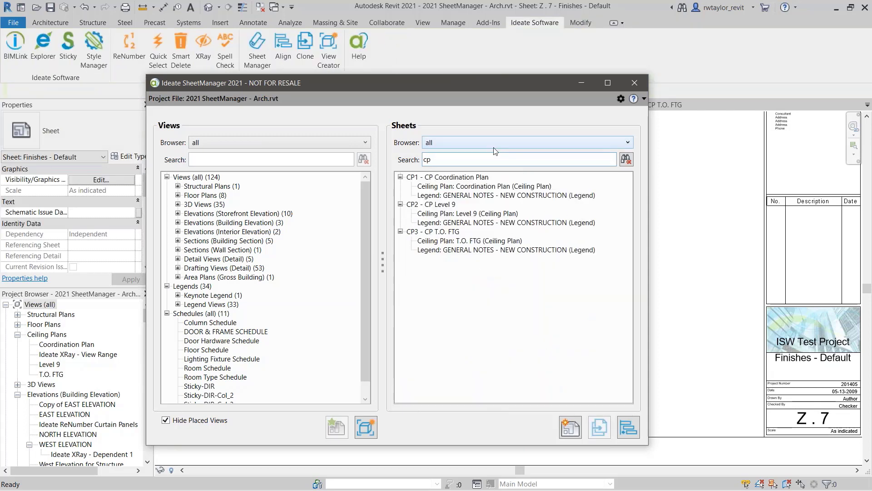
pyautogui.moveTo(459, 85); pyautogui.dragTo(386, 126)
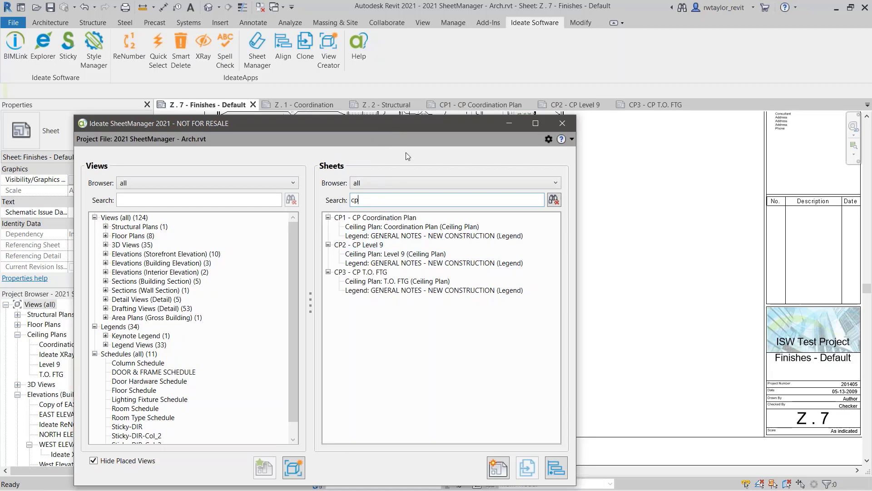
pyautogui.moveTo(412, 128)
pyautogui.mouseDown()
pyautogui.moveTo(408, 242)
pyautogui.moveTo(465, 343)
pyautogui.moveTo(456, 84)
pyautogui.mouseUp()
pyautogui.click(565, 107)
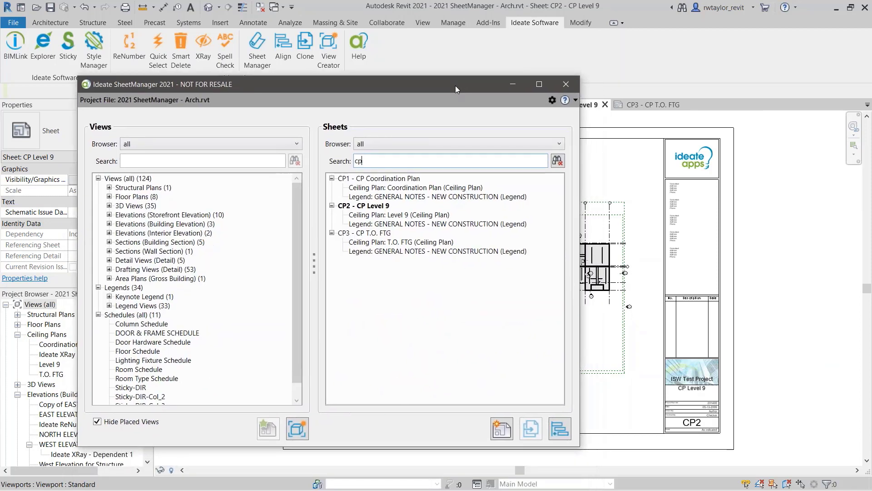
# Paste the copied schedule onto sheet CP2 - CP Level 9, uncover the sheet to check its placement, and close SheetManager.
pyautogui.rightClick(377, 208)
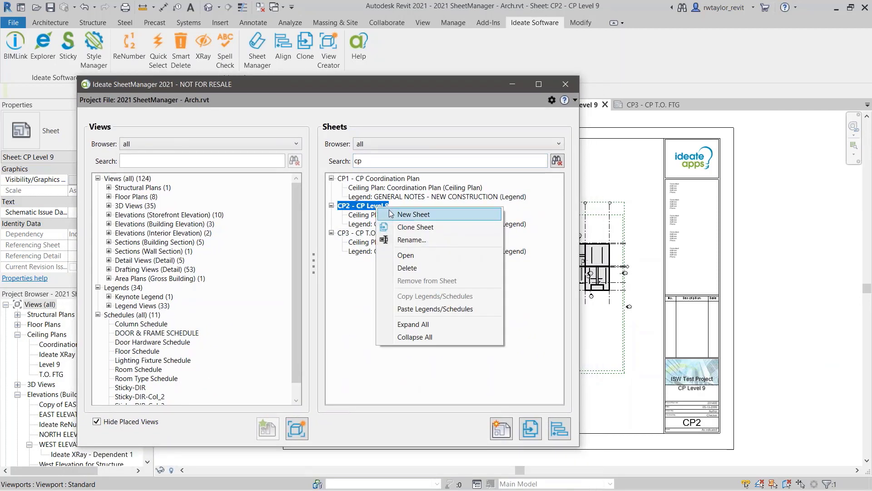
pyautogui.click(428, 324)
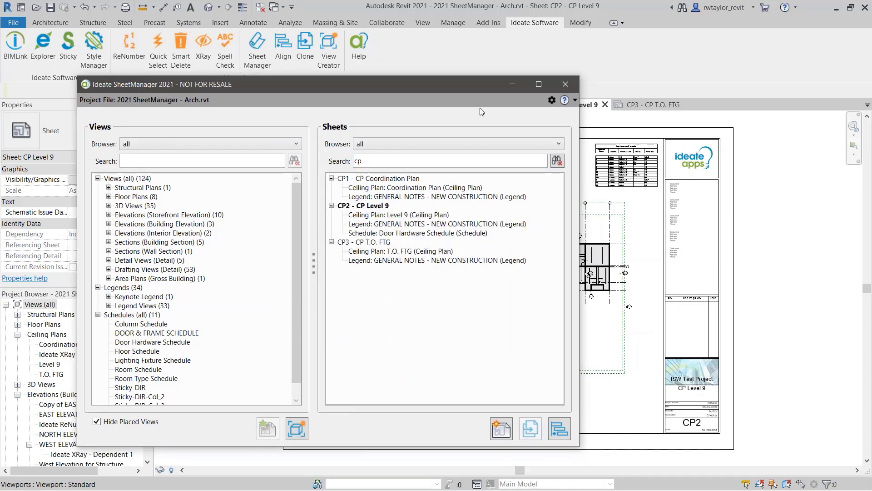
pyautogui.moveTo(453, 92); pyautogui.dragTo(405, 324)
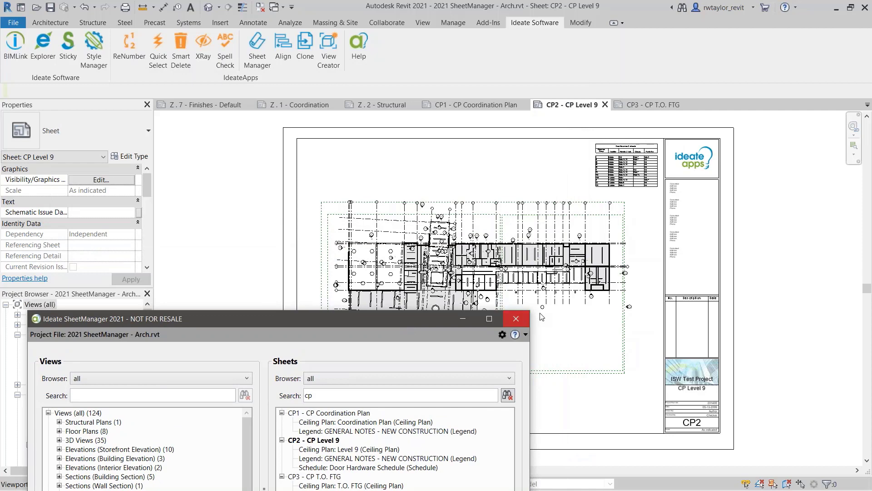
pyautogui.click(516, 320)
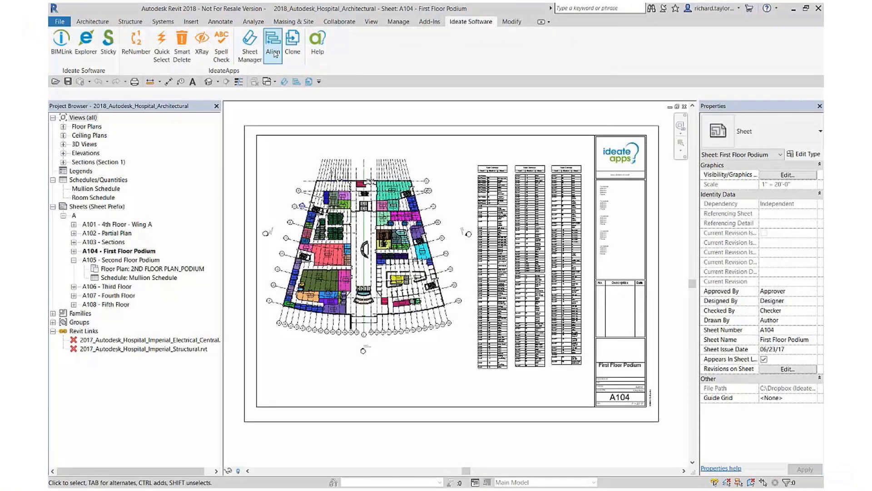
# Align the floor plans on sheets A105 to A108 with 1ST FLOOR PLAN_PODIUM on sheet A104, assigning its scope box, using Ideate Align.
pyautogui.click(273, 45)
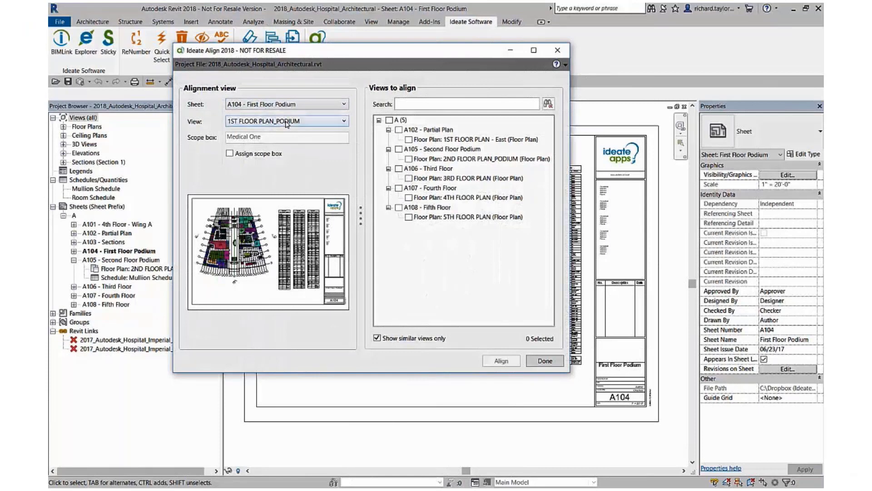
pyautogui.click(287, 122)
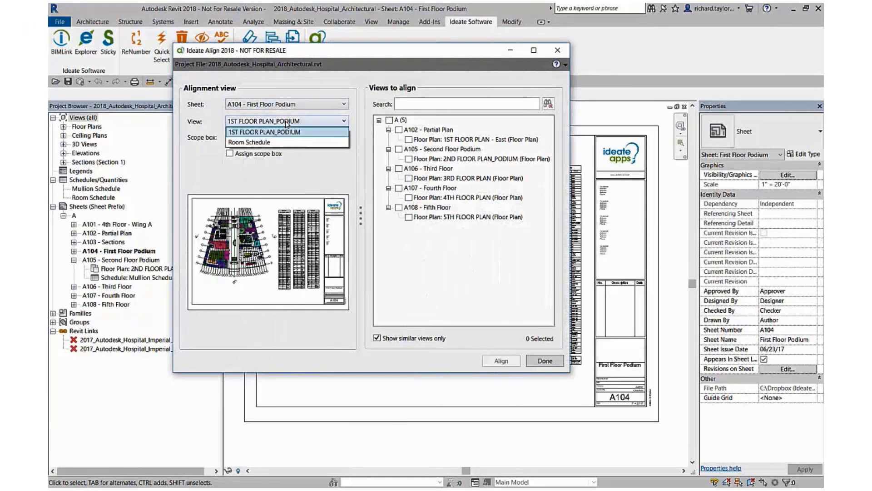
pyautogui.click(286, 123)
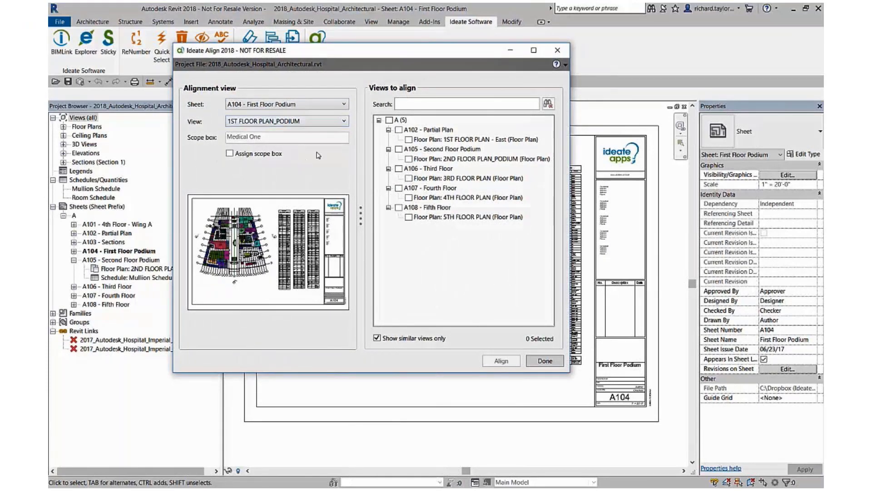
pyautogui.click(399, 150)
pyautogui.click(399, 168)
pyautogui.click(399, 188)
pyautogui.click(399, 208)
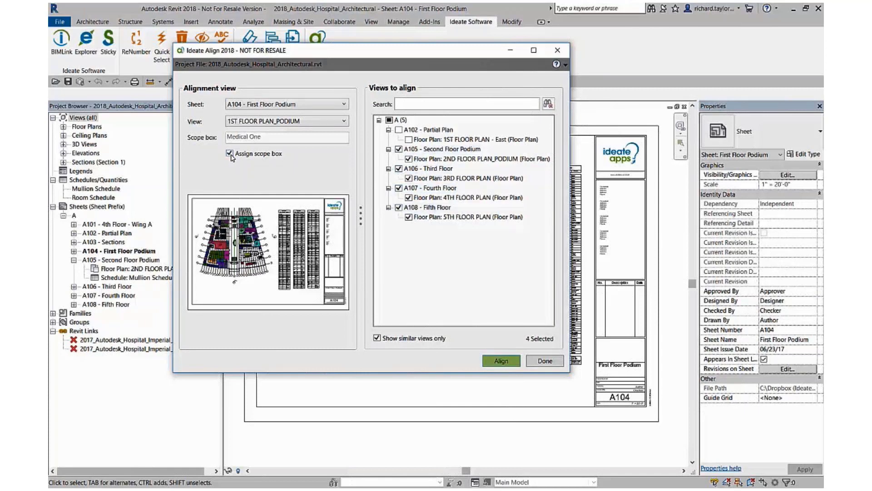
pyautogui.click(492, 363)
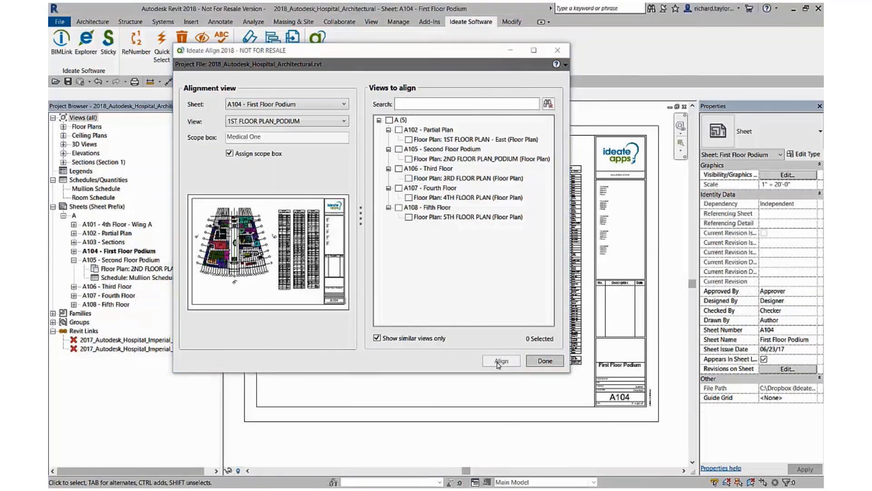
# Align the Mullion Schedule on sheet A105 with the Room Schedule on sheet A104.
pyautogui.click(288, 120)
pyautogui.click(280, 143)
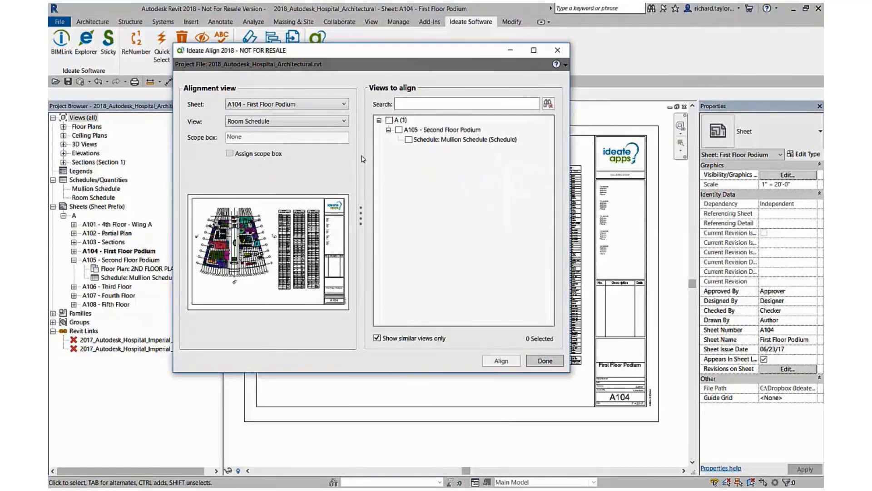
pyautogui.click(408, 139)
pyautogui.click(502, 361)
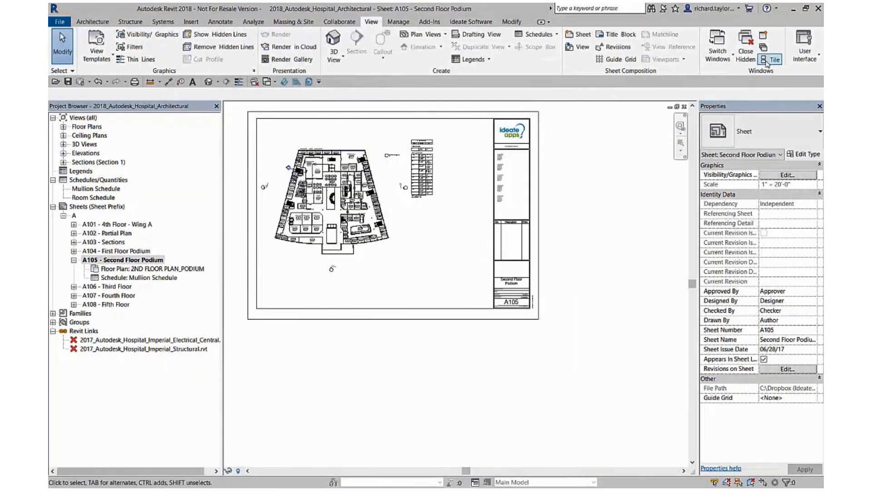
# Tile the open sheet windows and fit every sheet in its window to compare the view alignment.
pyautogui.click(769, 60)
pyautogui.press('z')
pyautogui.press('a')
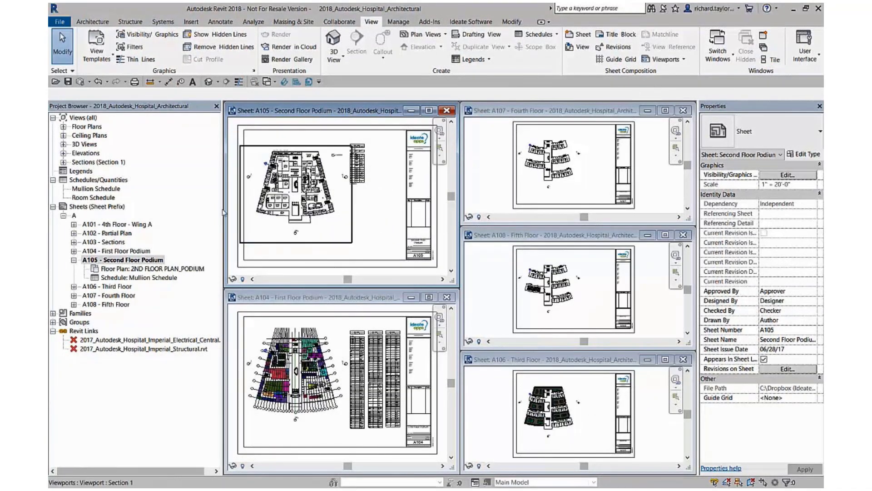
pyautogui.click(146, 269)
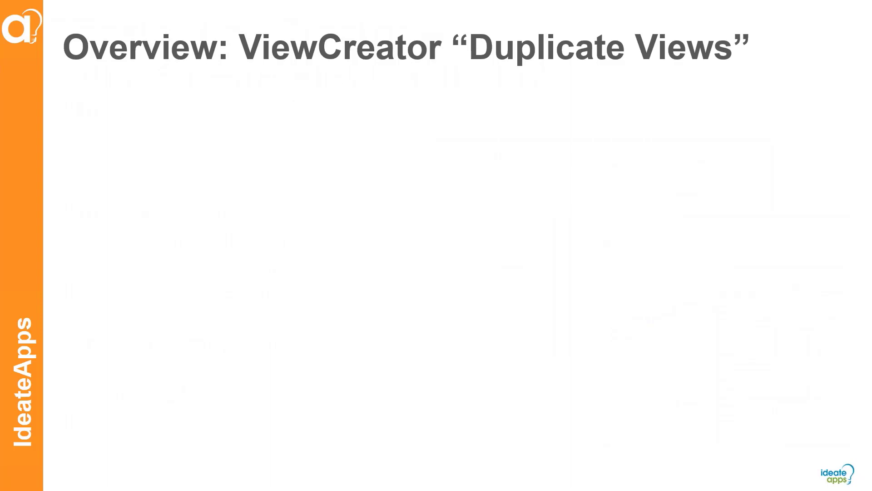
pyautogui.hotkey('alt', 'Tab')
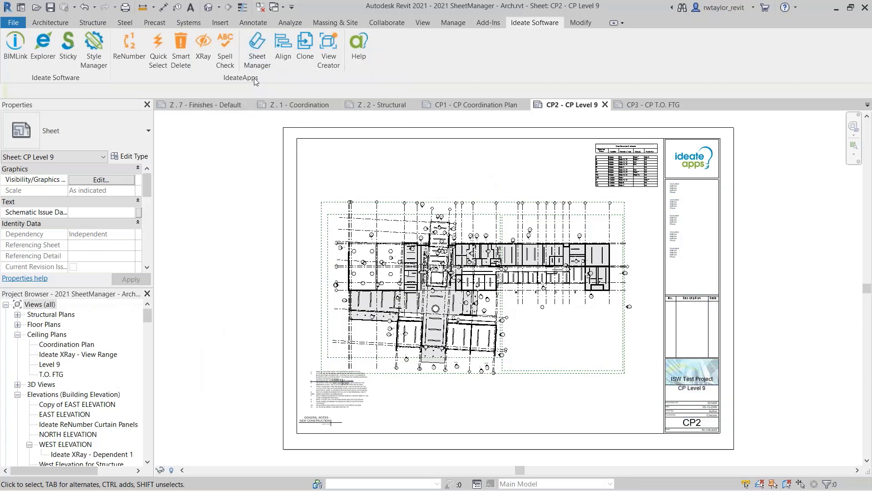
pyautogui.click(257, 50)
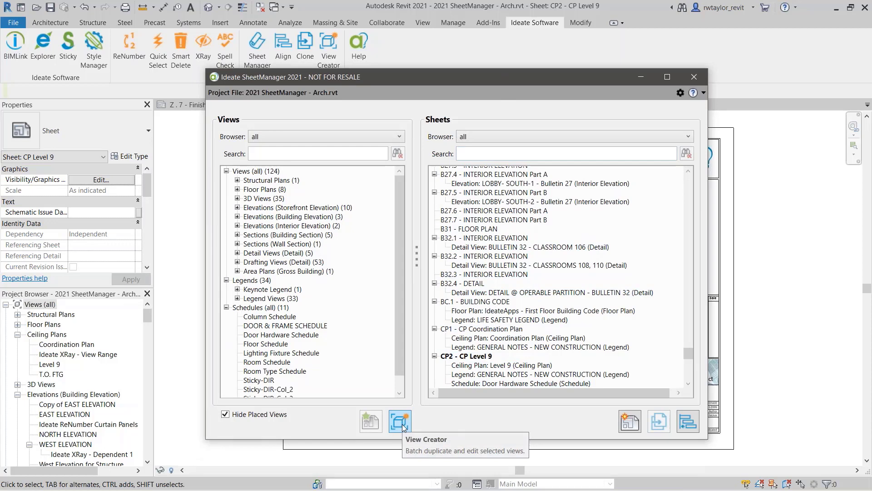
pyautogui.moveTo(584, 81); pyautogui.dragTo(593, 139)
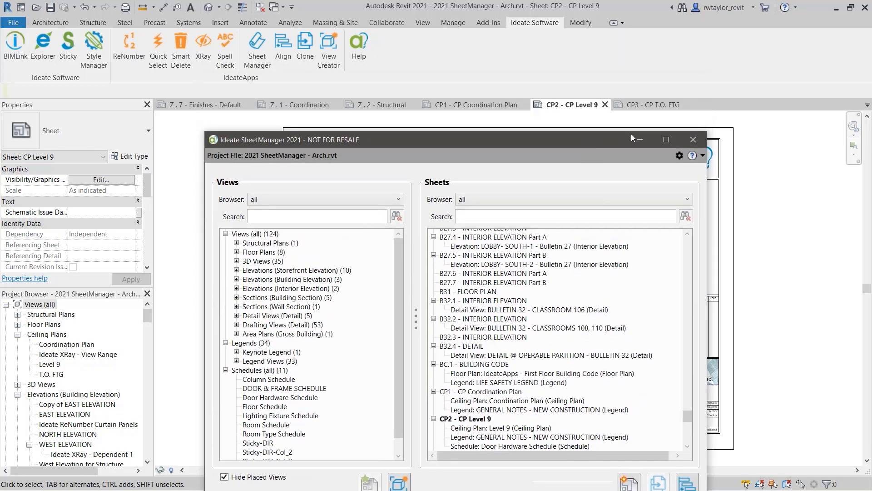
pyautogui.click(692, 140)
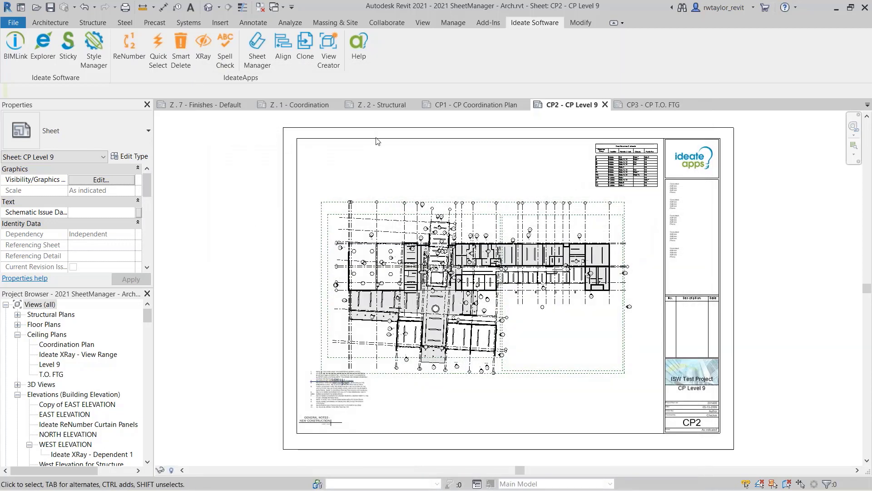
# Start ViewCreator with the Duplicate Views method and the *My Default rule, and continue to the view selection.
pyautogui.click(327, 66)
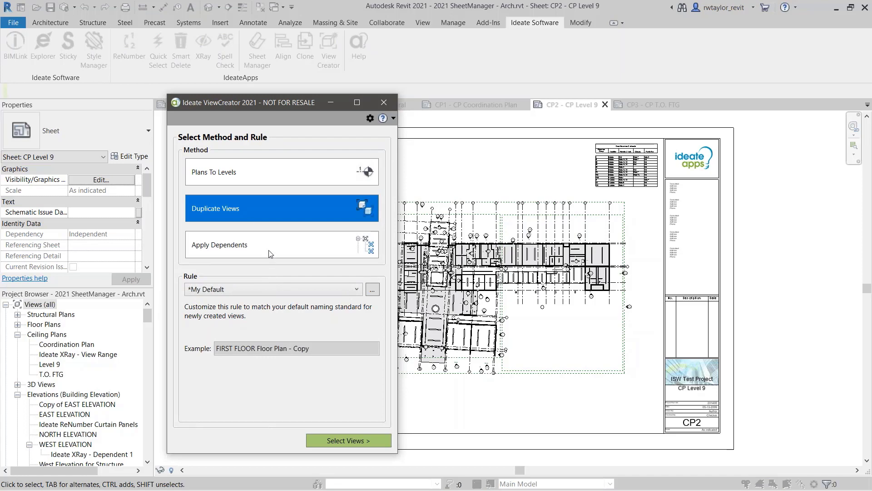
pyautogui.click(332, 441)
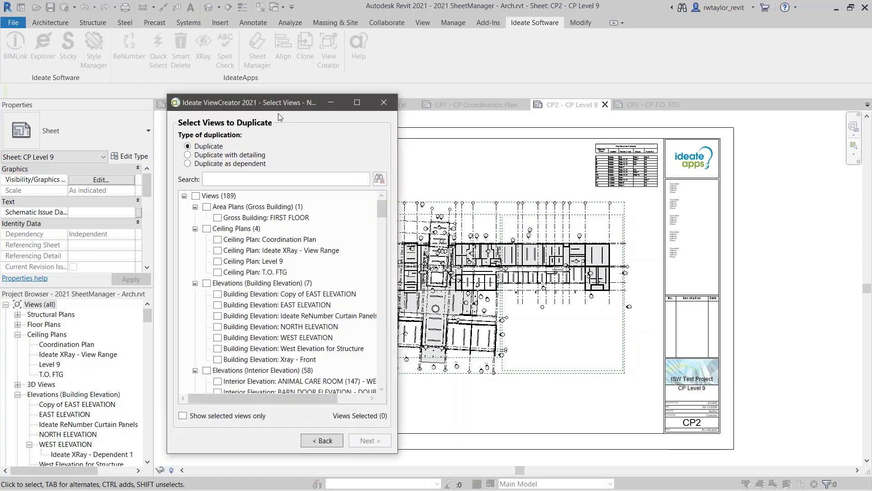
pyautogui.moveTo(277, 109); pyautogui.dragTo(391, 86)
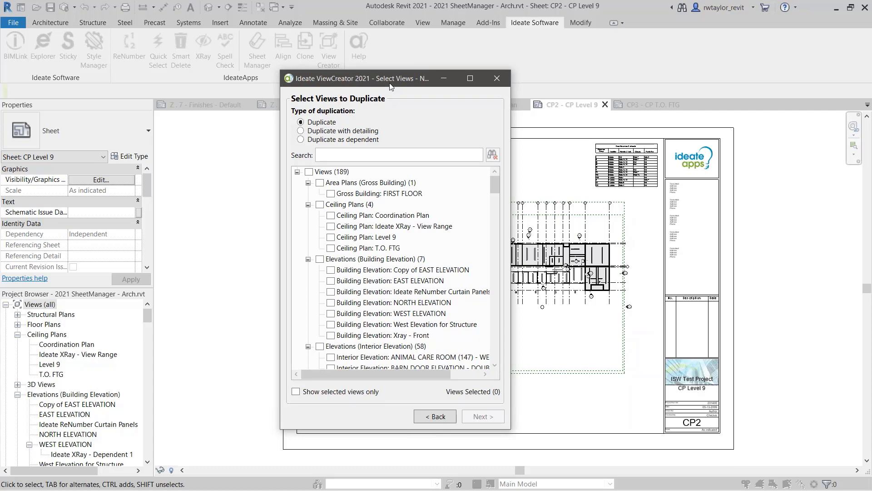
# Choose the IdeateApps First Floor Building Code, Finish Plan, Plan - East, Plan - West and Signage floor plans for plain duplication and generate the preview.
pyautogui.click(308, 204)
pyautogui.click(308, 215)
pyautogui.click(308, 227)
pyautogui.click(308, 237)
pyautogui.moveTo(494, 212); pyautogui.dragTo(493, 252)
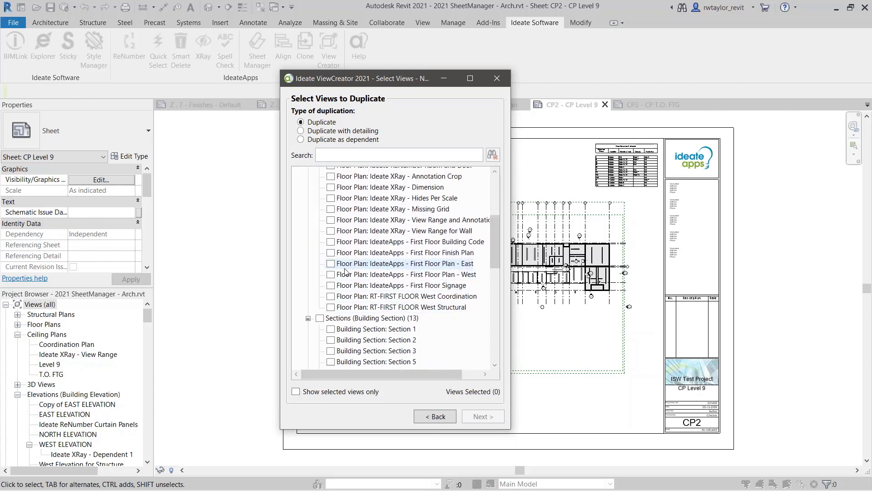
pyautogui.click(331, 242)
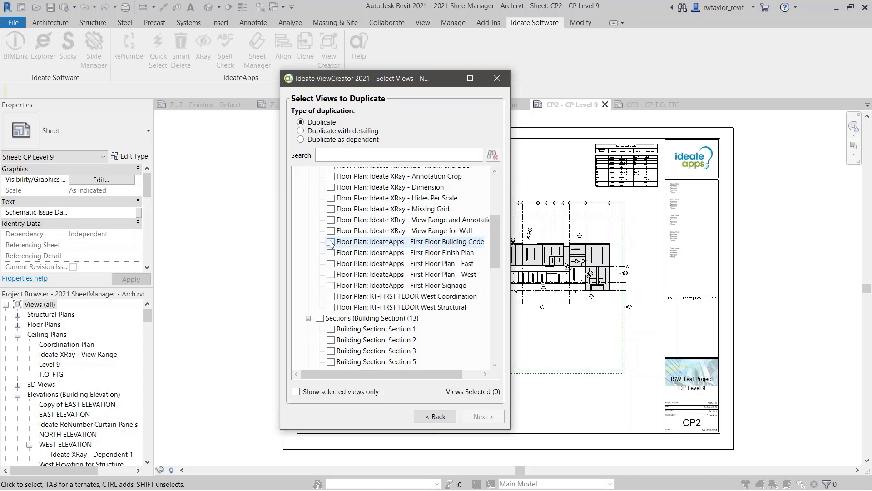
pyautogui.click(330, 253)
pyautogui.click(332, 264)
pyautogui.click(332, 275)
pyautogui.click(331, 285)
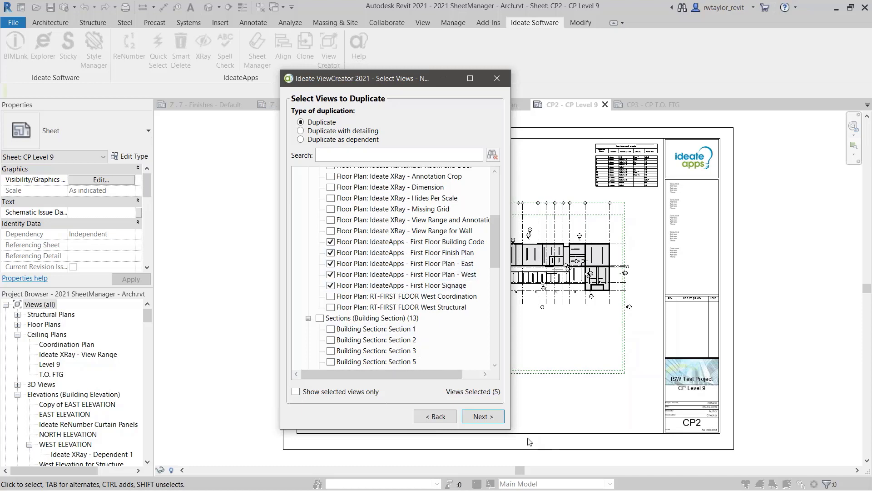
pyautogui.click(480, 416)
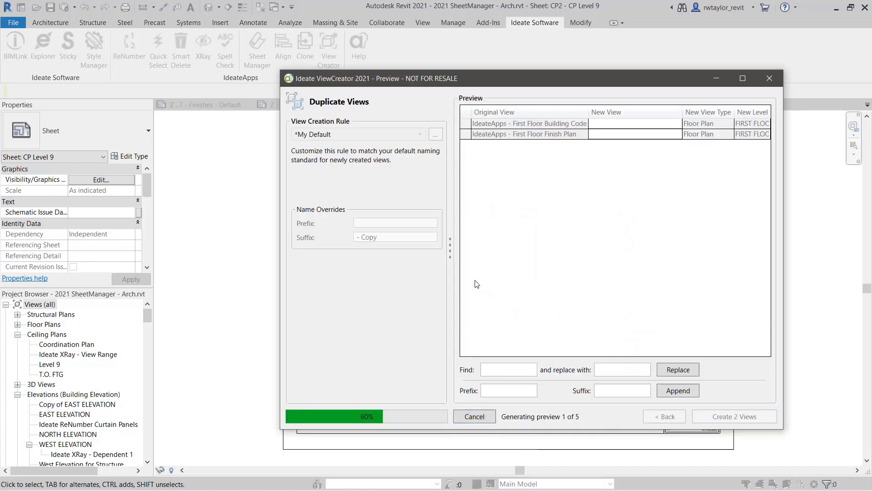
# Enlarge the preview window and apply the DUPLICATE - Phase view creation rule to the duplicated floor plans.
pyautogui.moveTo(538, 87); pyautogui.dragTo(509, 98)
pyautogui.moveTo(748, 175); pyautogui.dragTo(820, 178)
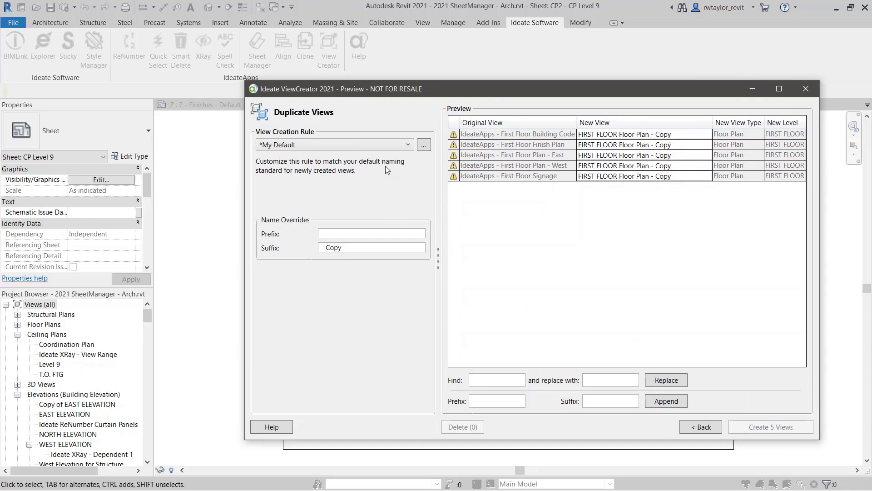
pyautogui.click(408, 145)
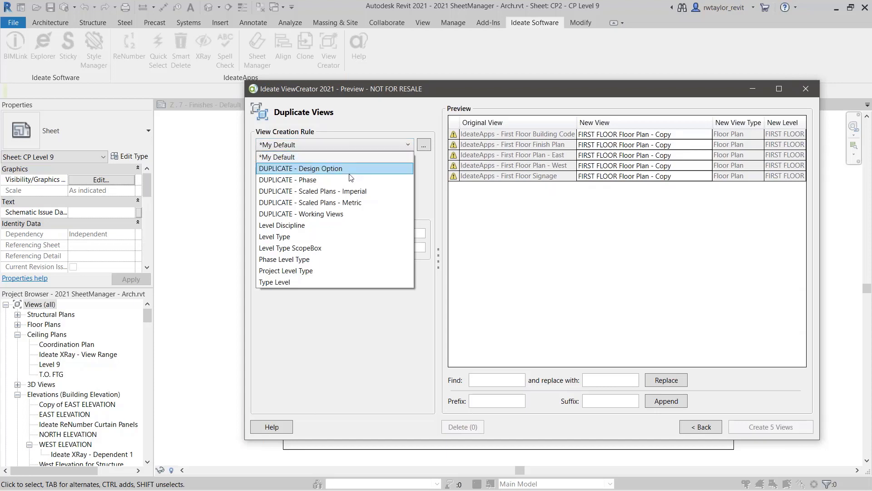
pyautogui.click(338, 181)
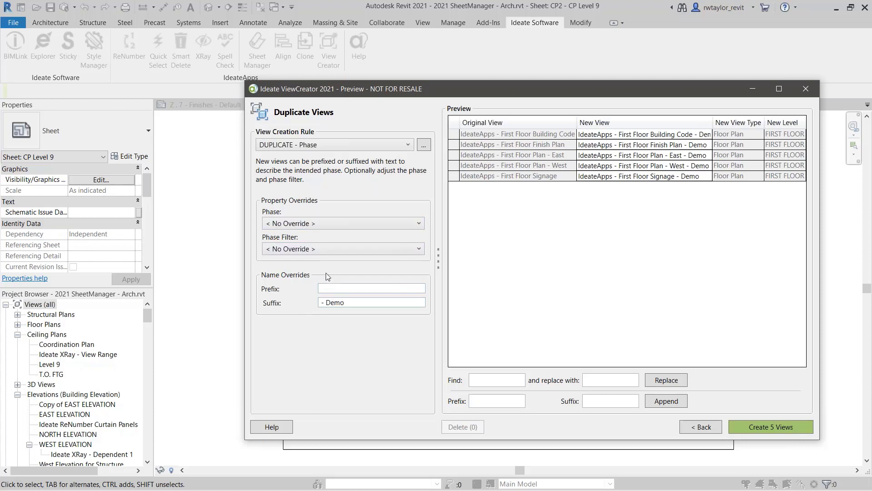
# Override the new views' phase with Office Renovation and their phase filter with Show Demo + New.
pyautogui.click(317, 223)
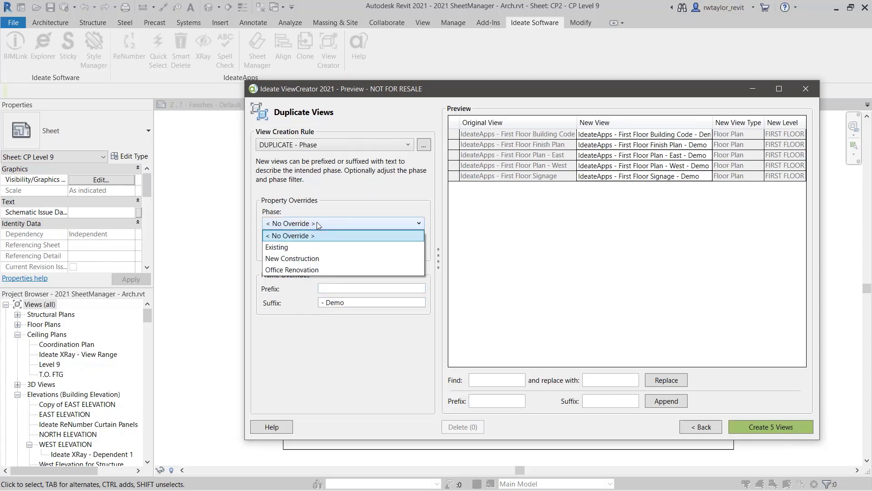
pyautogui.click(302, 270)
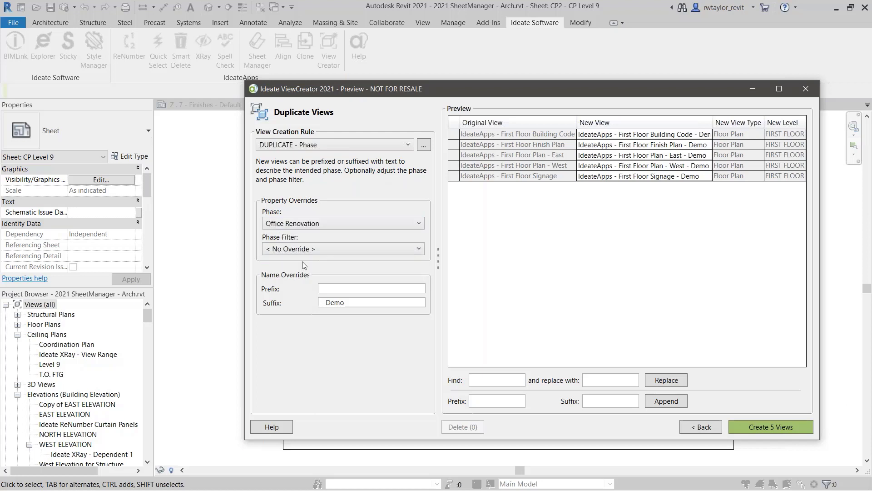
pyautogui.click(323, 249)
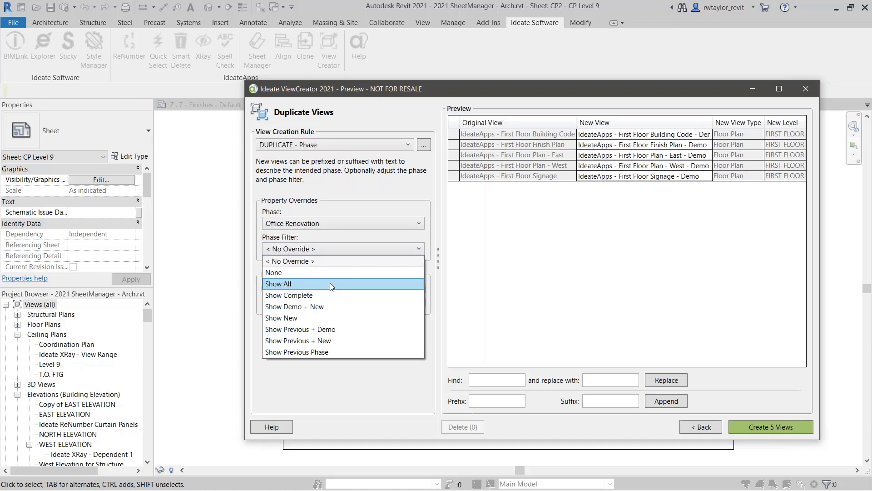
pyautogui.click(318, 306)
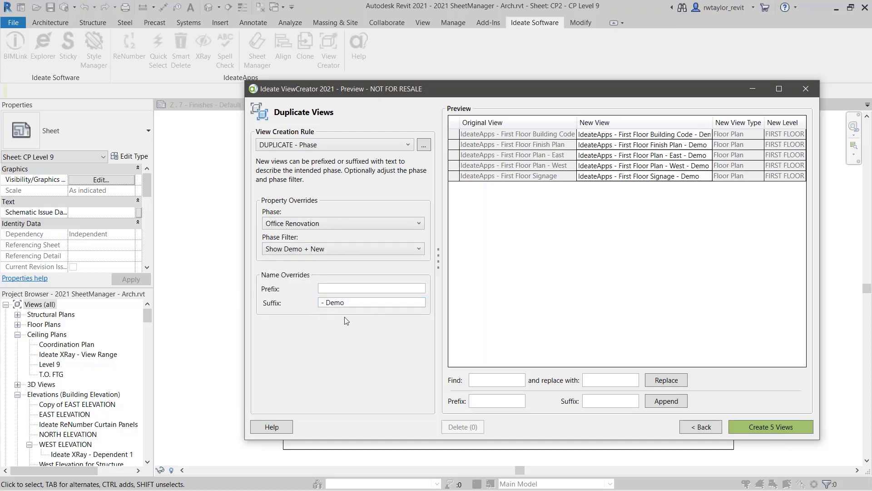
# Set the new views' name prefix to "RT-" and the suffix to "- Reno".
pyautogui.click(330, 289)
pyautogui.write('RT-')
pyautogui.press('Tab')
pyautogui.write('- Ren')
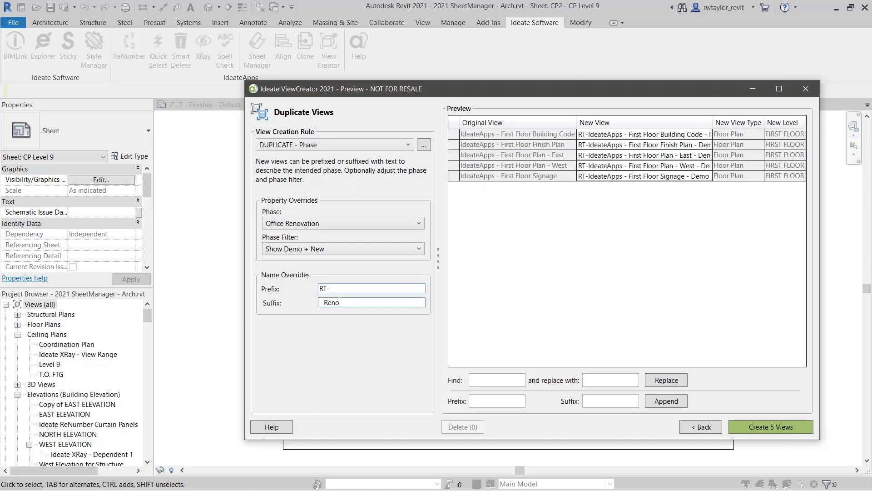
pyautogui.press('Tab')
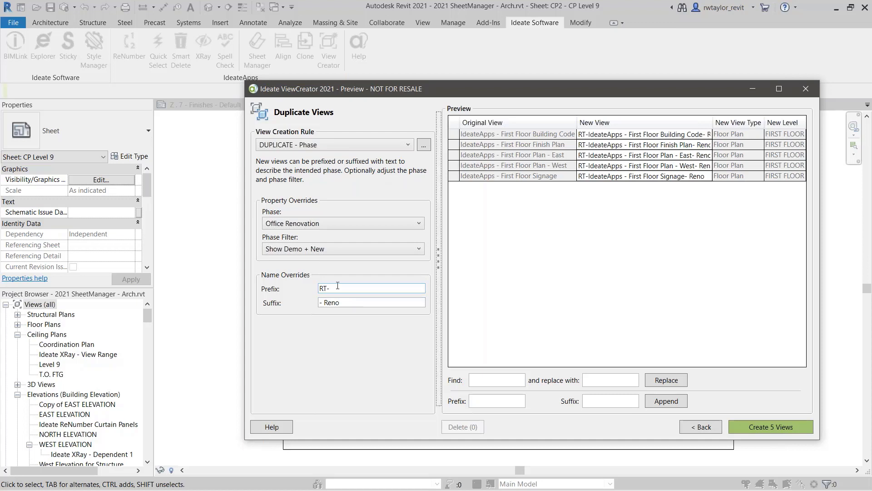
# Widen the preview window to fit the full view names and set the phase override to New Construction.
pyautogui.moveTo(245, 257); pyautogui.dragTo(174, 257)
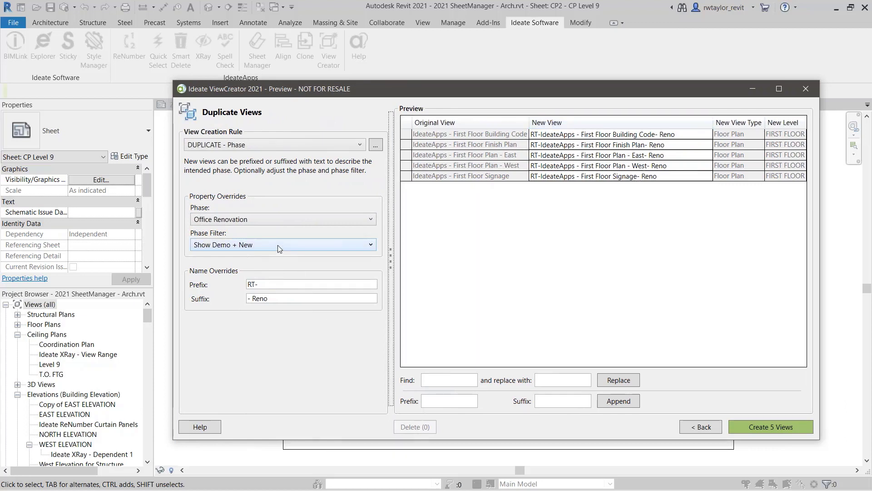
pyautogui.click(265, 223)
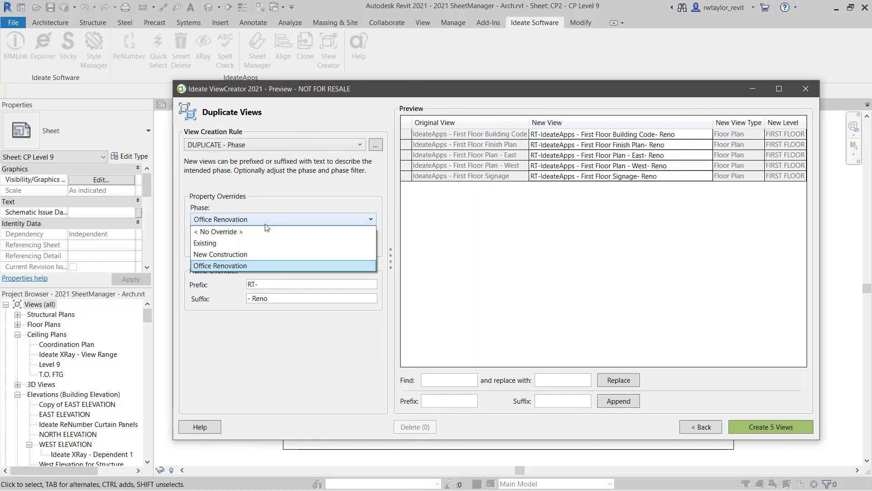
pyautogui.click(254, 254)
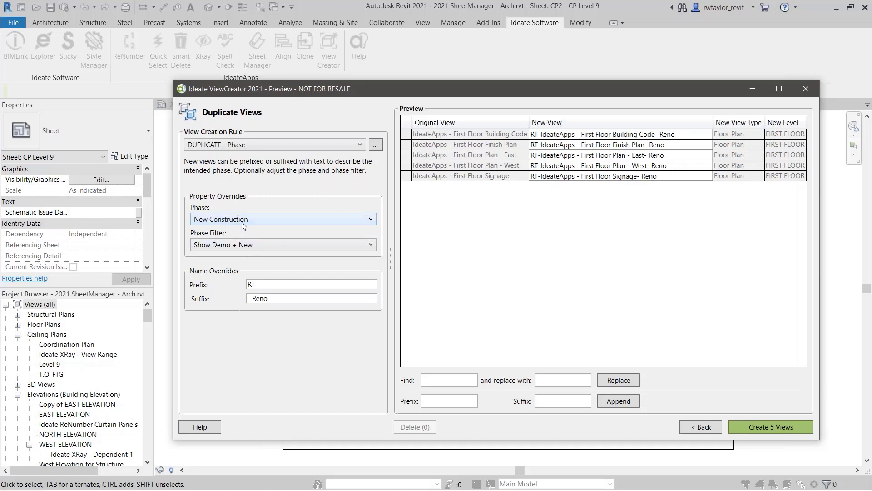
# Edit the DUPLICATE - Phase rule and remove the "- Demo" suffix constant from its view name definition.
pyautogui.click(376, 145)
pyautogui.click(560, 193)
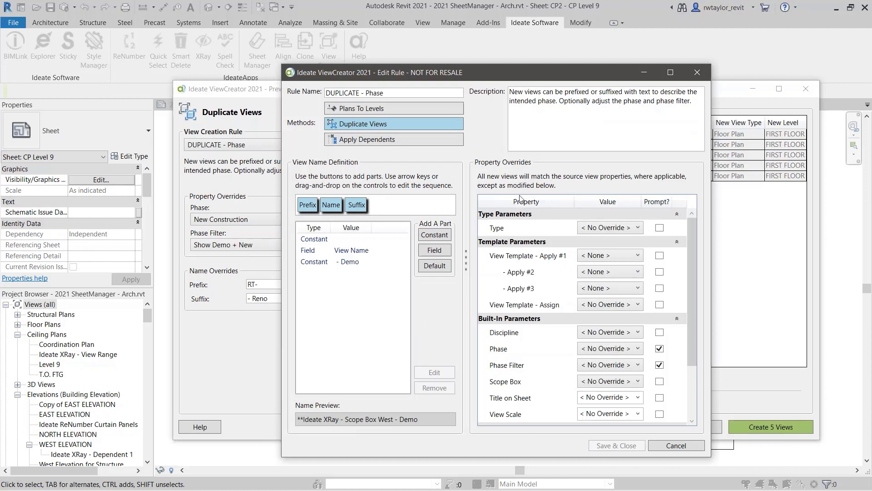
pyautogui.click(303, 207)
pyautogui.click(351, 263)
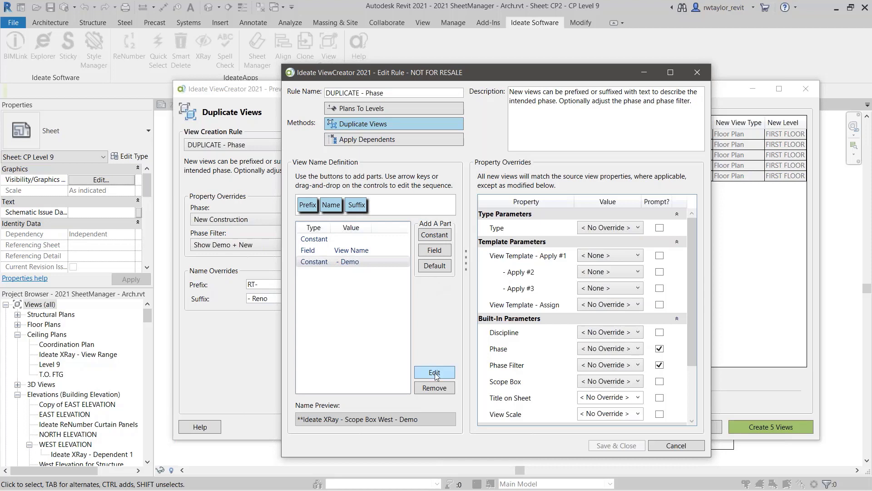
pyautogui.click(433, 388)
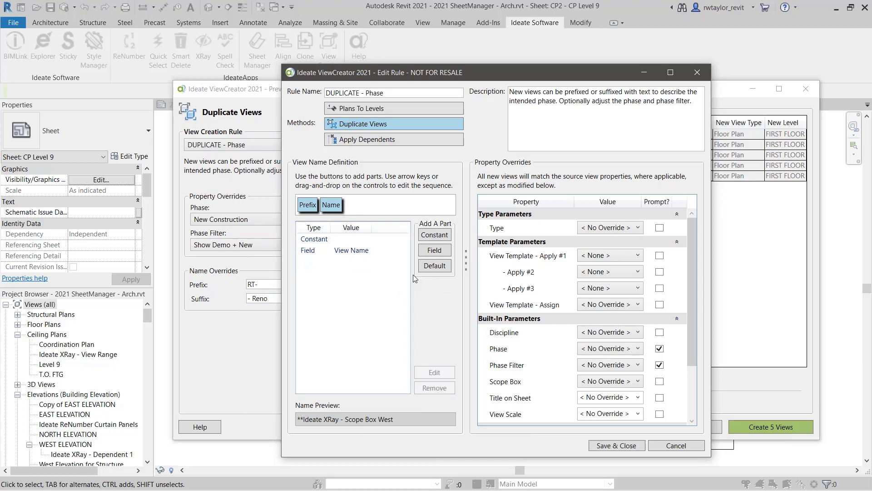
# Add the new view's Phase: Name field to the rule's view name definition.
pyautogui.click(434, 251)
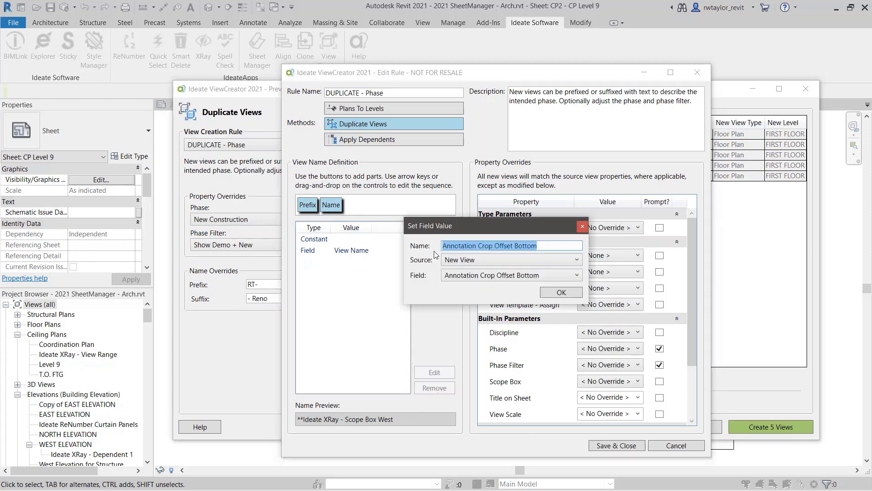
pyautogui.click(568, 276)
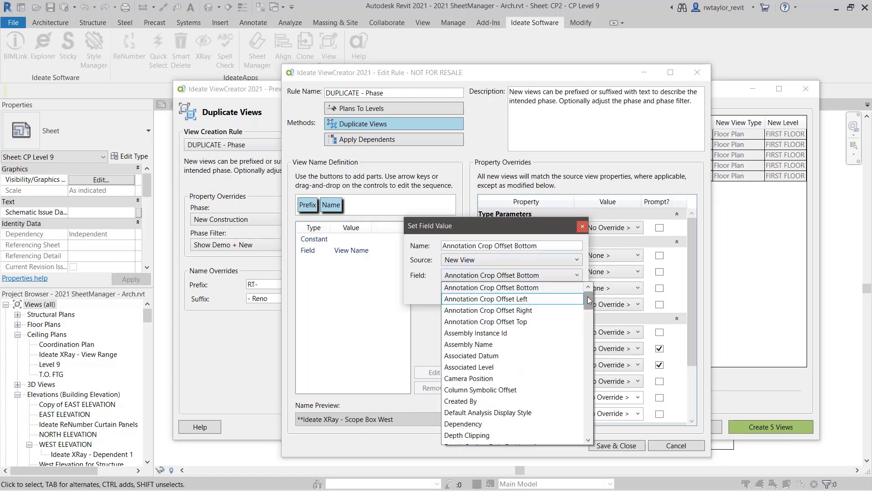
pyautogui.moveTo(587, 297)
pyautogui.mouseDown()
pyautogui.moveTo(579, 416)
pyautogui.moveTo(591, 403)
pyautogui.mouseUp()
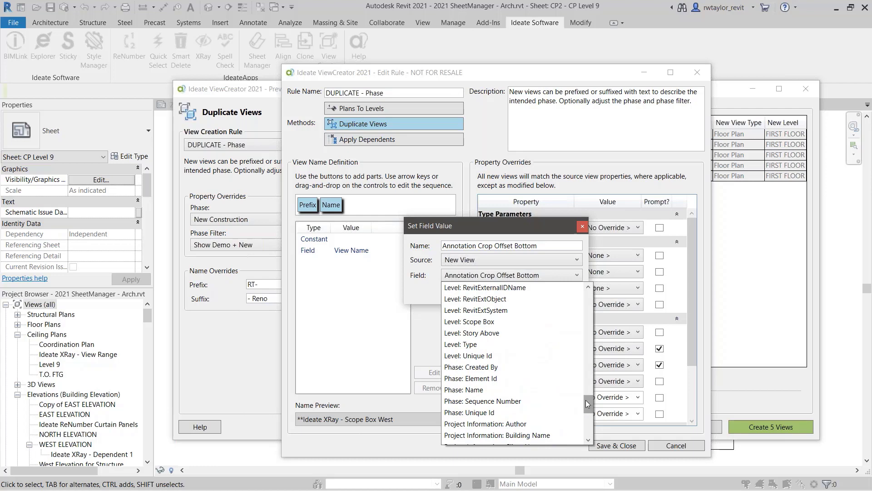
pyautogui.click(487, 391)
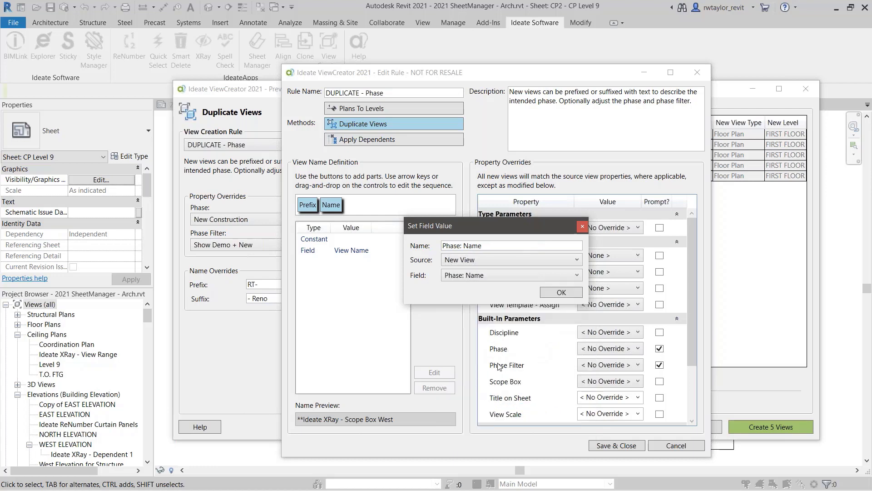
pyautogui.click(552, 295)
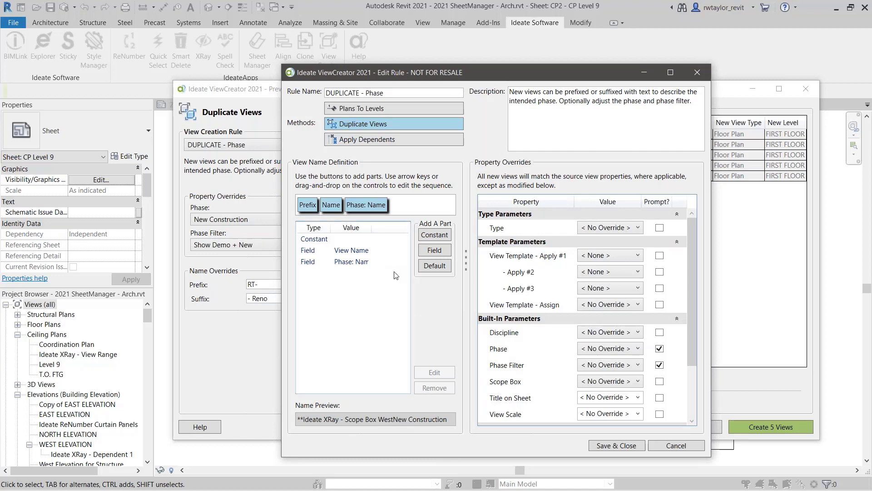
# Add a "-" constant without a value prompt and place it between Name and Phase: Name in the name definition.
pyautogui.click(436, 237)
pyautogui.write('-')
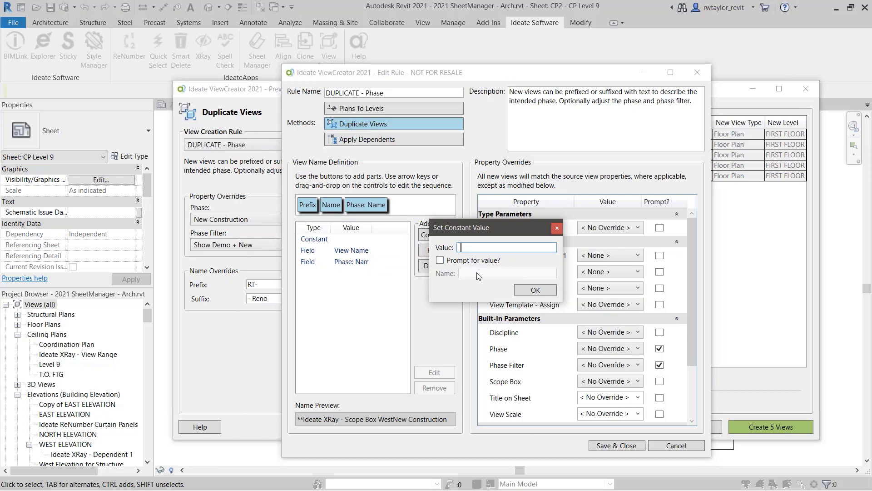
pyautogui.click(440, 261)
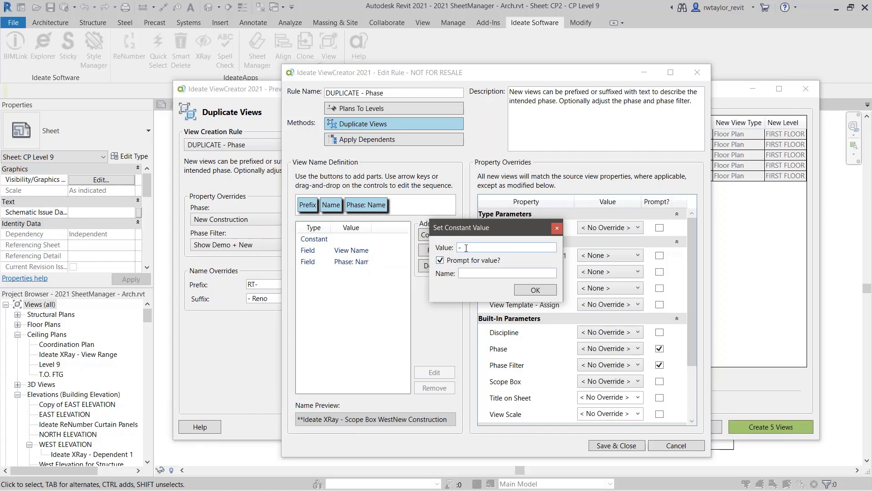
pyautogui.click(440, 262)
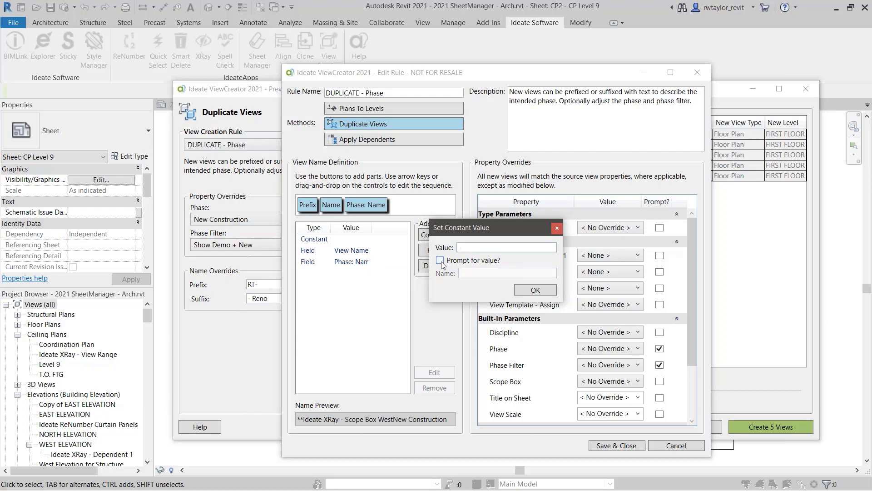
pyautogui.click(525, 290)
pyautogui.moveTo(397, 206); pyautogui.dragTo(347, 209)
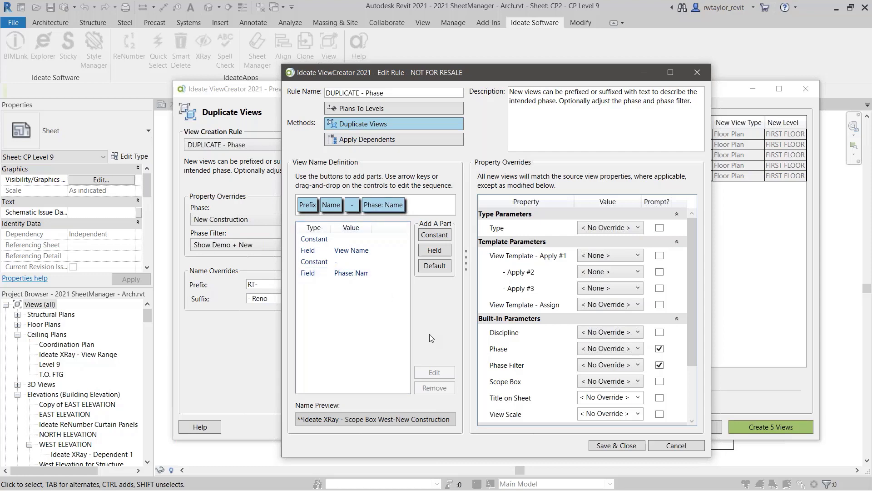
# Assign the Architectural Plan view template in the rule's property overrides.
pyautogui.moveTo(694, 283); pyautogui.dragTo(693, 310)
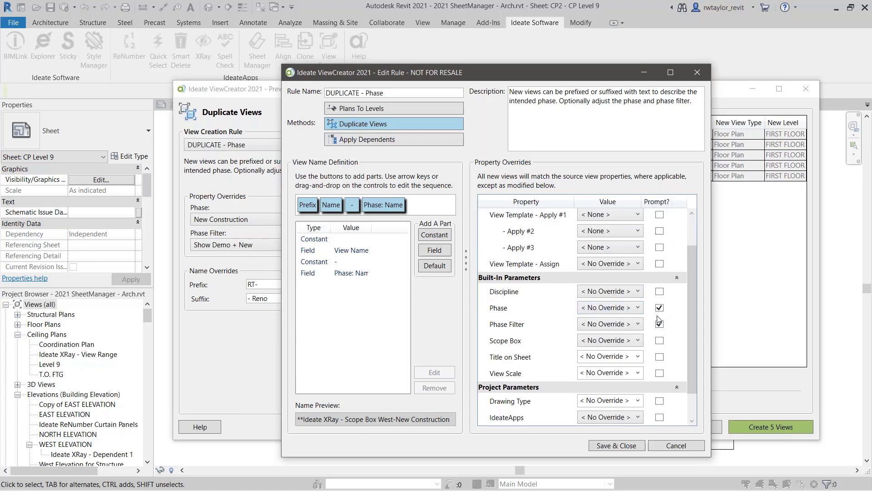
pyautogui.click(636, 264)
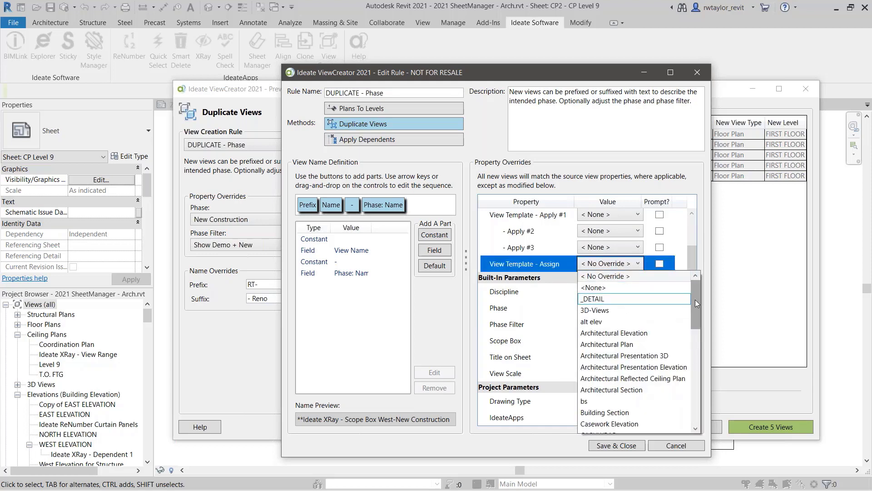
pyautogui.moveTo(692, 318); pyautogui.dragTo(700, 331)
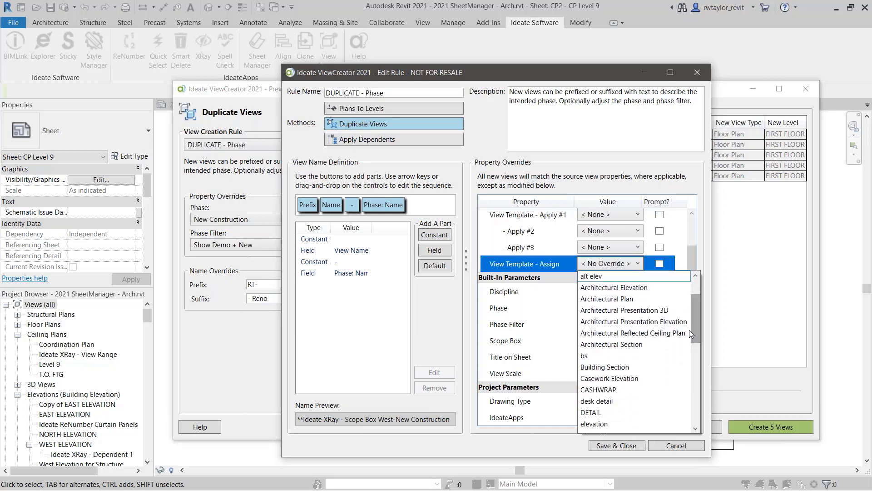
pyautogui.click(625, 300)
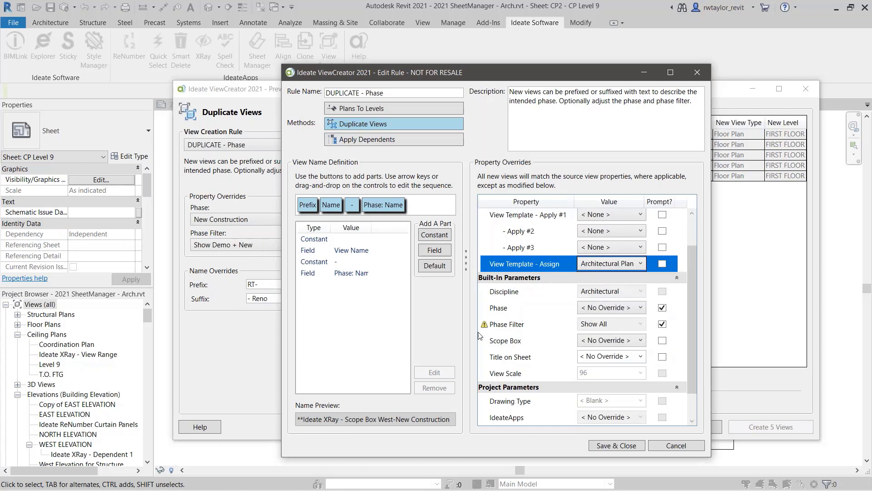
# Turn off the Phase Filter prompt in the rule, save the rule and return to the duplicate views preview.
pyautogui.moveTo(484, 327)
pyautogui.click(662, 324)
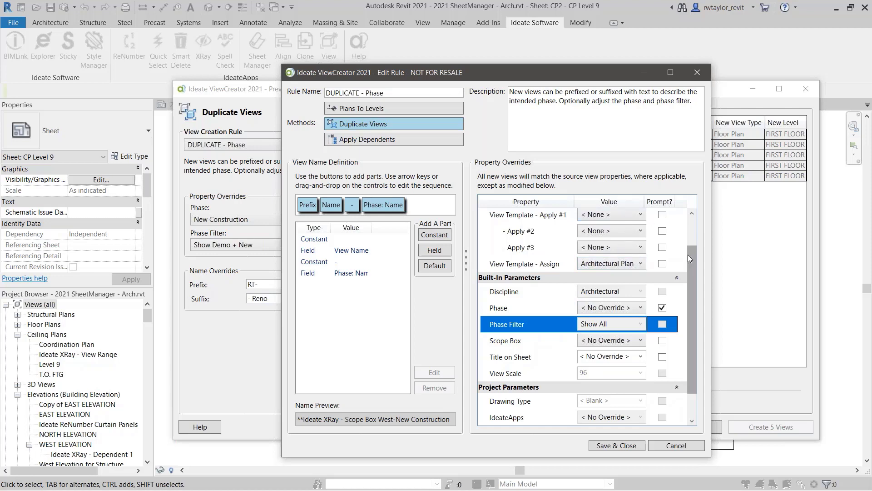
pyautogui.scroll(1, 693, 249)
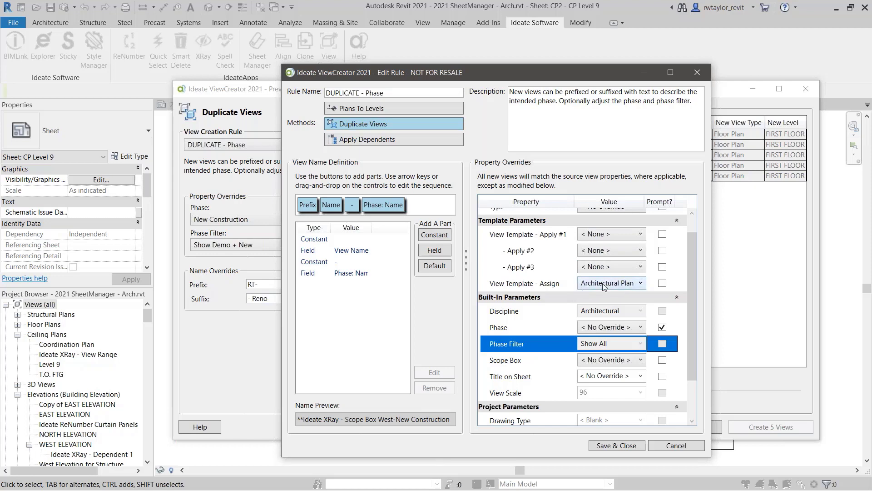
pyautogui.click(612, 445)
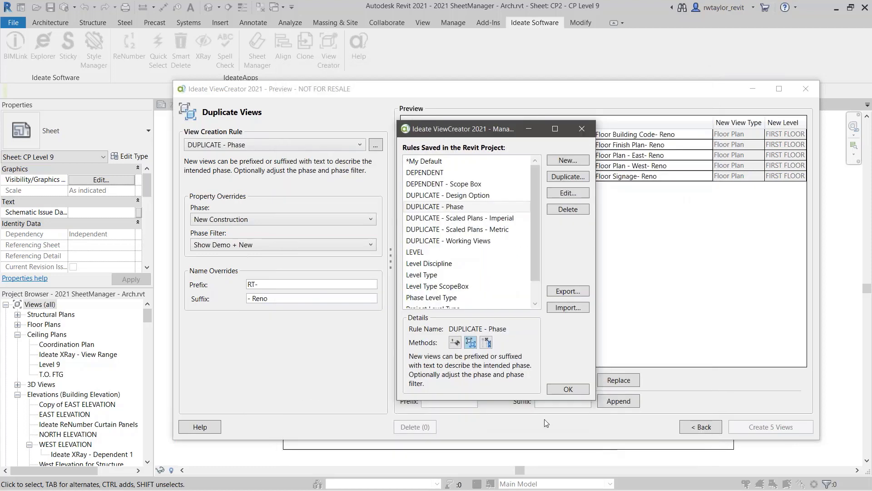
pyautogui.click(568, 389)
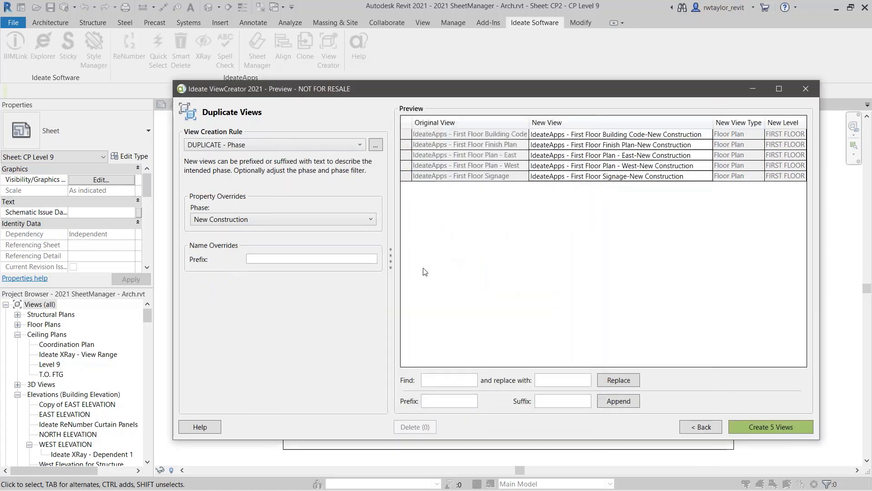
# Create the duplicate floor plan views with the name prefix "RT-" and the Office Renovation phase override, then finish the creation.
pyautogui.click(262, 263)
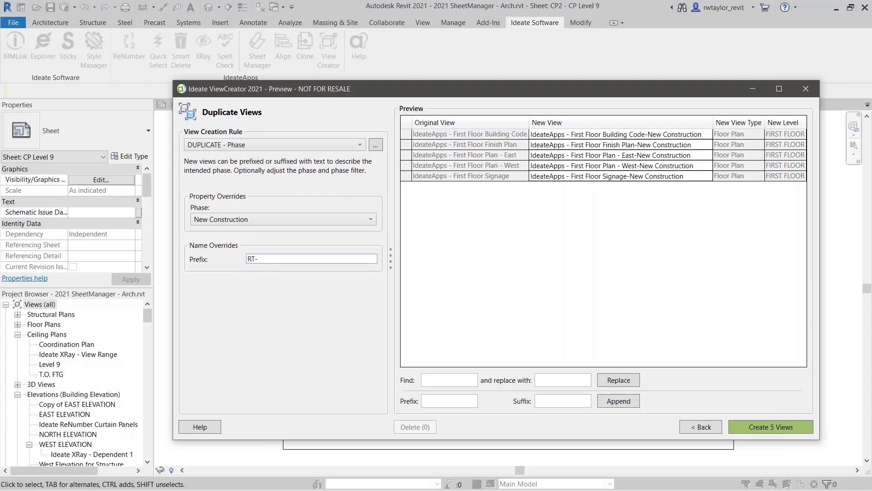
pyautogui.press('Tab')
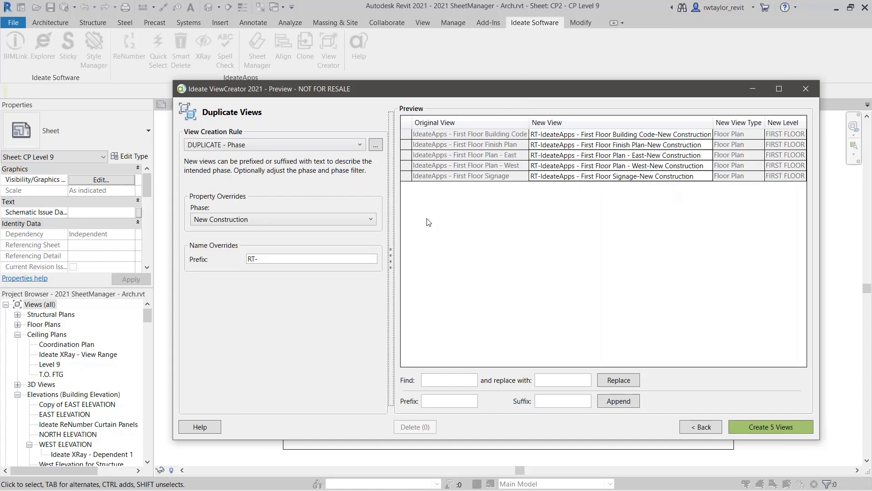
pyautogui.click(371, 223)
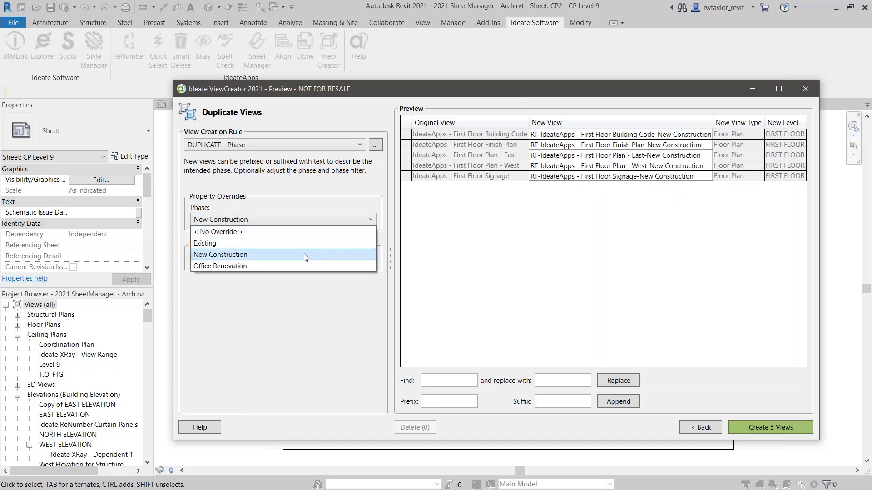
pyautogui.click(299, 266)
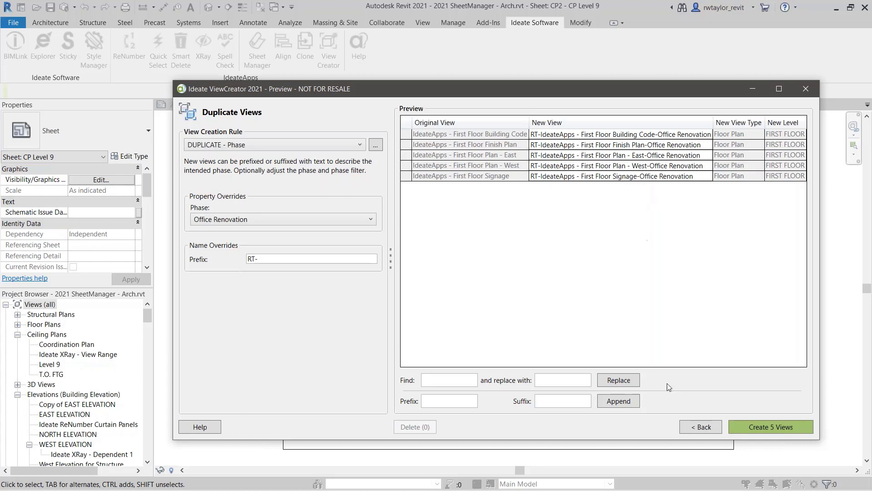
pyautogui.click(760, 428)
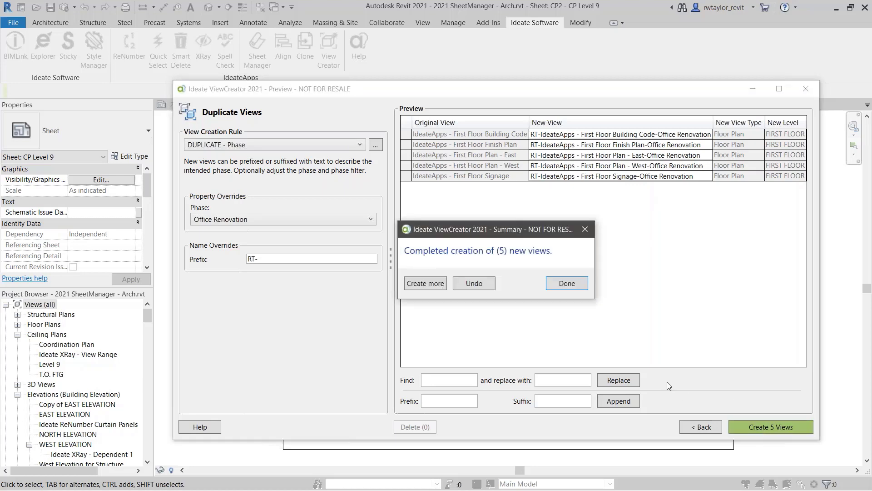
pyautogui.click(562, 286)
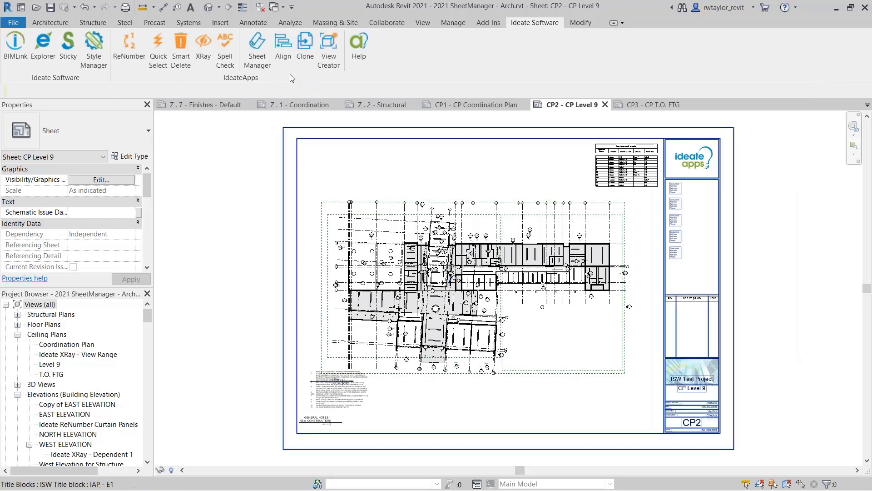
# Start Sheet Manager, search its views for "rt", expand the Floor Plans group and widen the window and Views list.
pyautogui.click(257, 59)
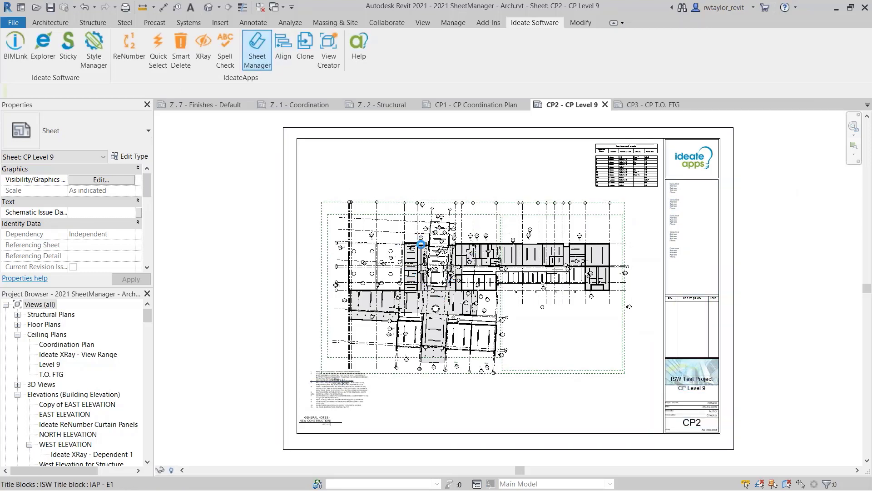
pyautogui.click(290, 217)
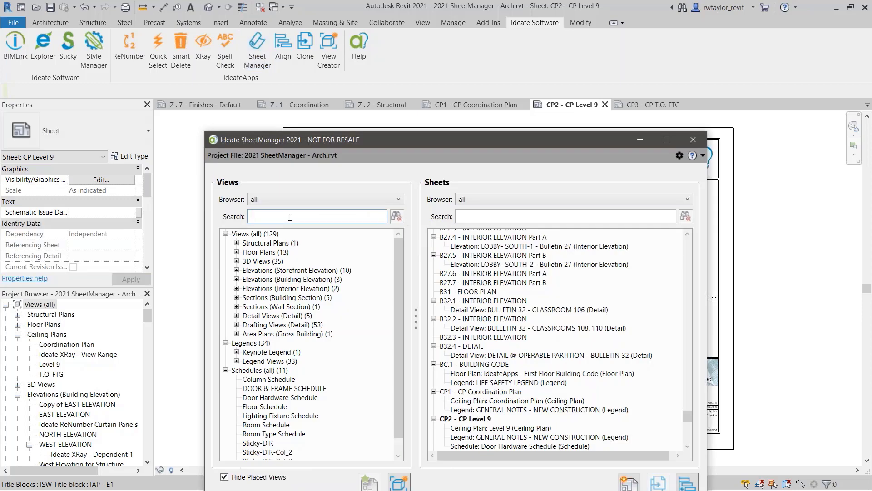
pyautogui.write('rt')
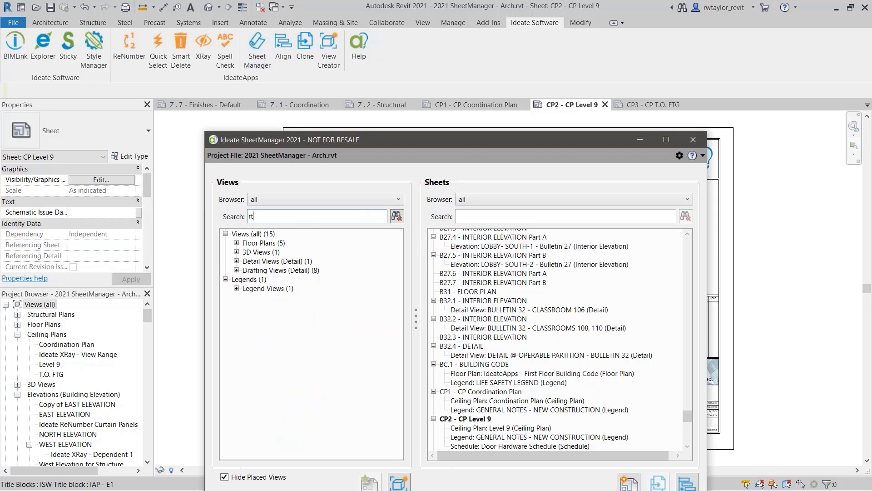
pyautogui.click(236, 244)
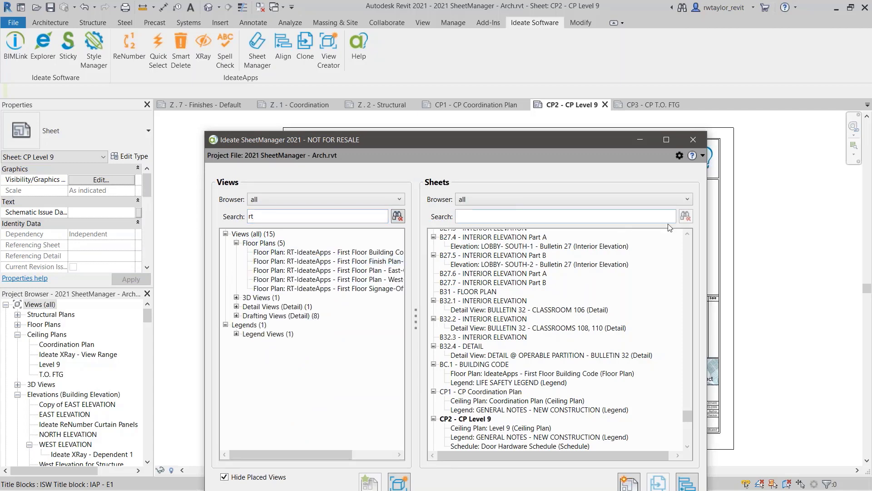
pyautogui.moveTo(709, 227); pyautogui.dragTo(773, 227)
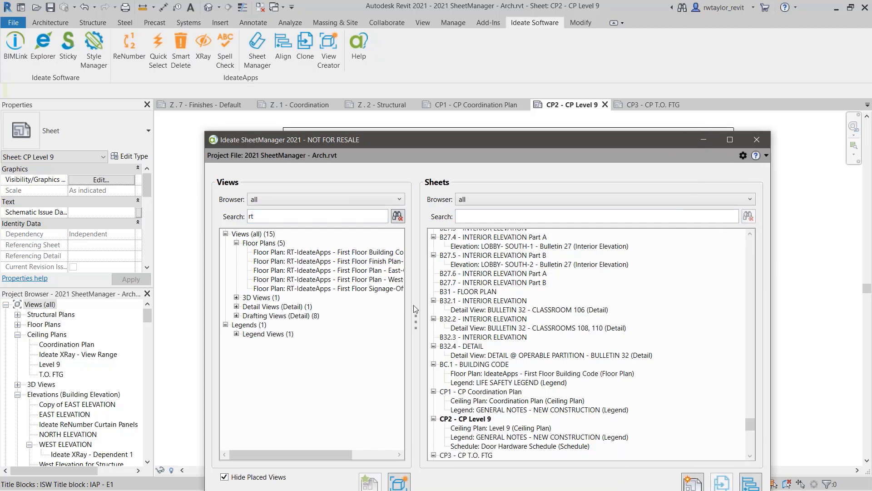
pyautogui.moveTo(416, 318); pyautogui.dragTo(491, 292)
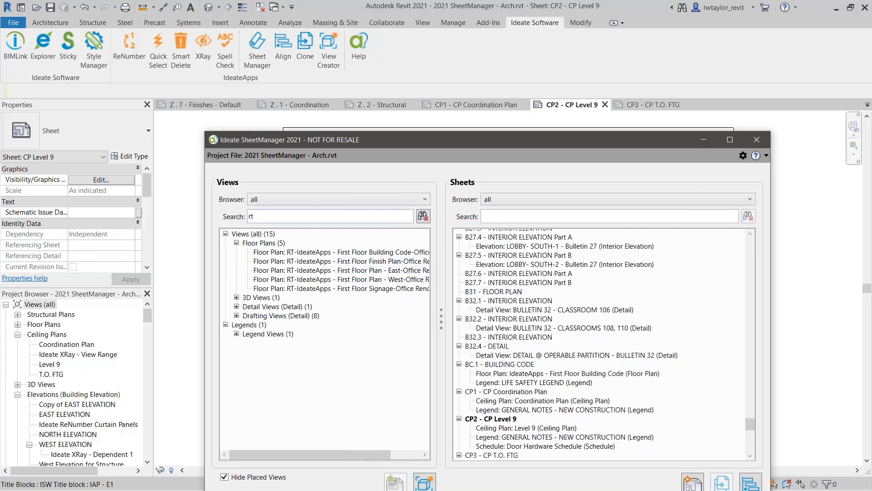
# Open the RT-IdeateApps First Floor Building Code and First Floor Finish Plan floor plans from the Sheet Manager views.
pyautogui.doubleClick(313, 253)
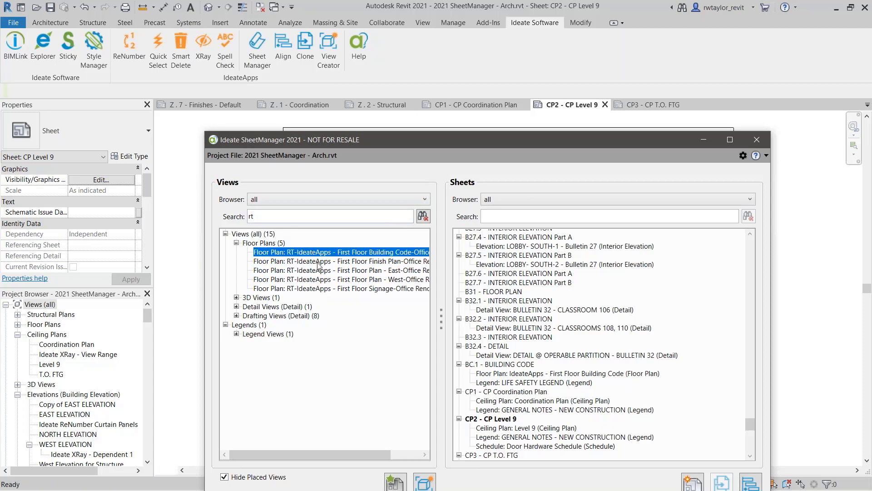
pyautogui.click(317, 262)
pyautogui.doubleClick(316, 263)
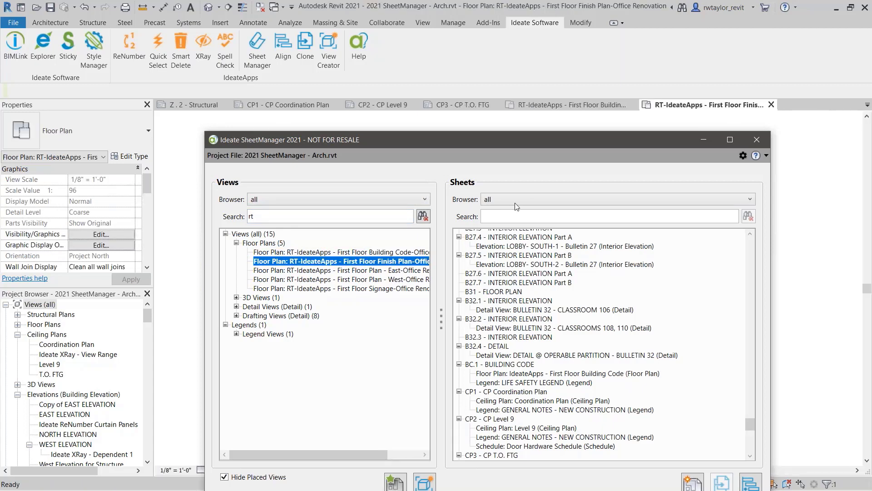
# Uncover the finish plan behind Sheet Manager and check its identity data and phasing properties.
pyautogui.moveTo(505, 139); pyautogui.dragTo(482, 425)
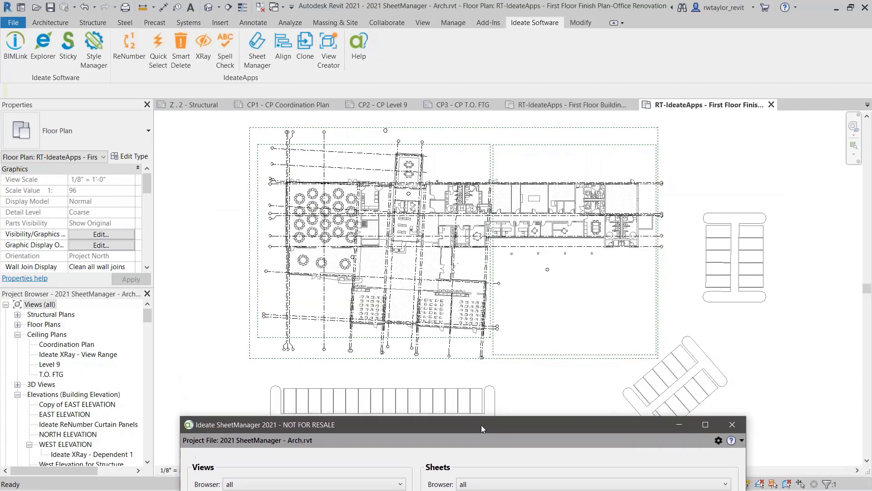
pyautogui.click(701, 152)
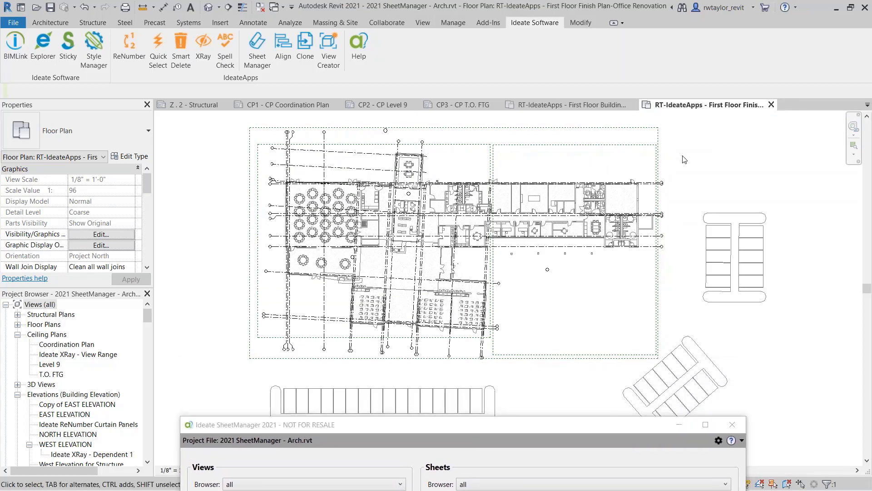
pyautogui.moveTo(148, 184); pyautogui.dragTo(148, 233)
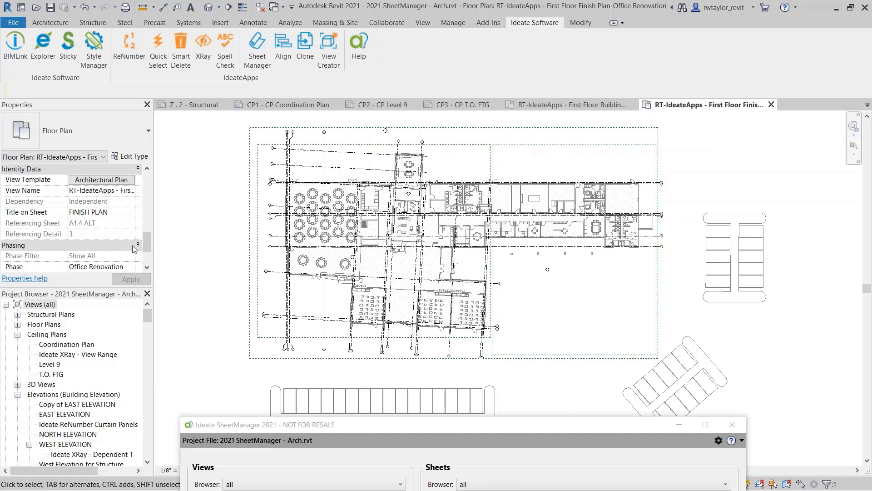
pyautogui.scroll(-3, 147, 235)
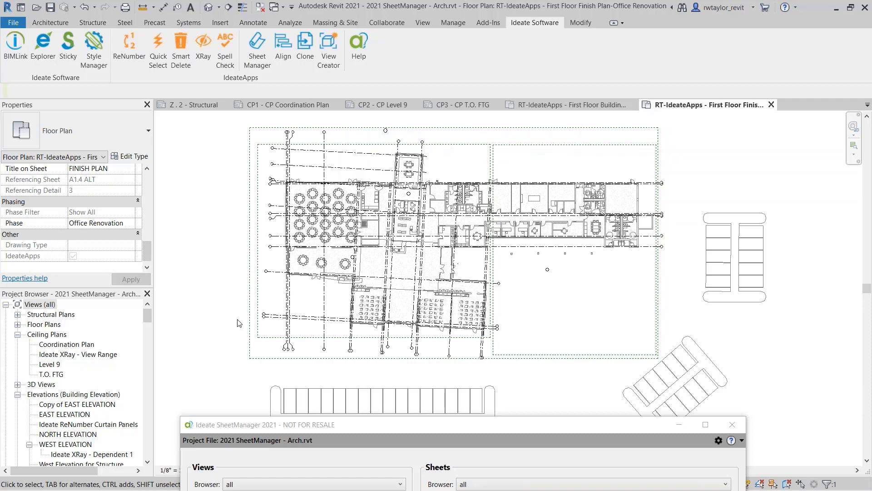
# Move the Sheet Manager window back up over the plan and switch to the PowerPoint slide show.
pyautogui.moveTo(429, 425); pyautogui.dragTo(397, 55)
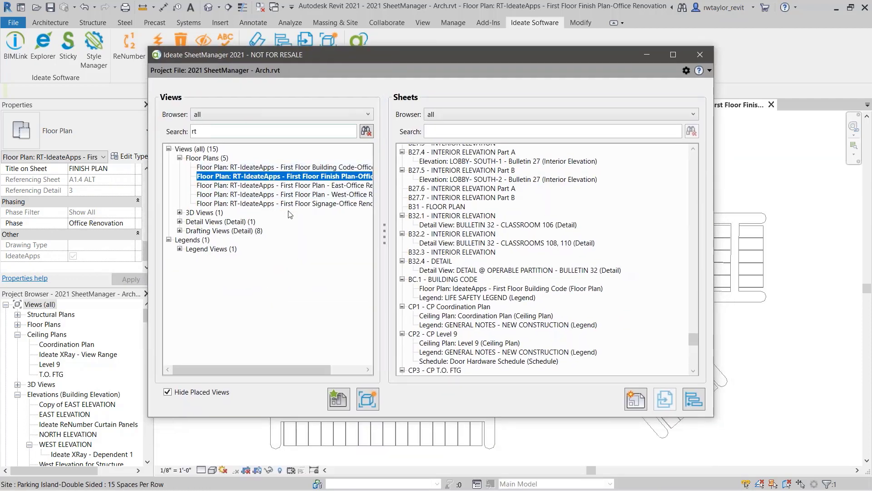
pyautogui.hotkey('alt', 'Tab')
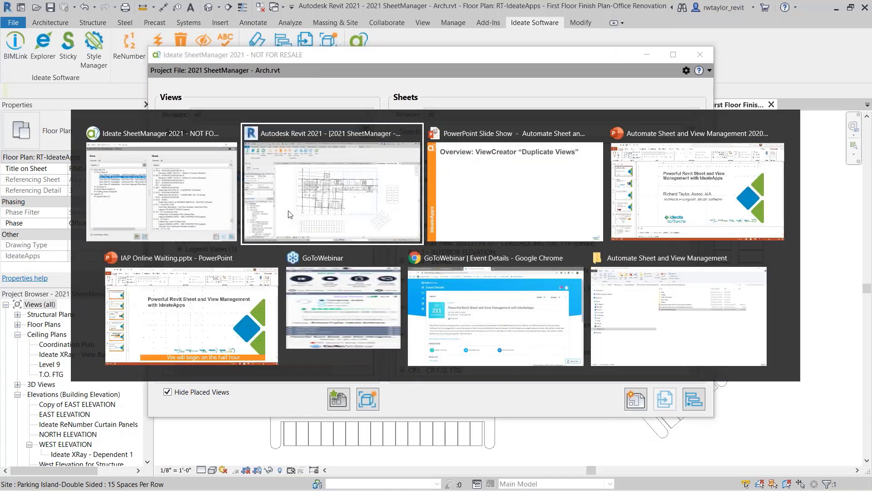
pyautogui.hotkey('alt', 'Tab')
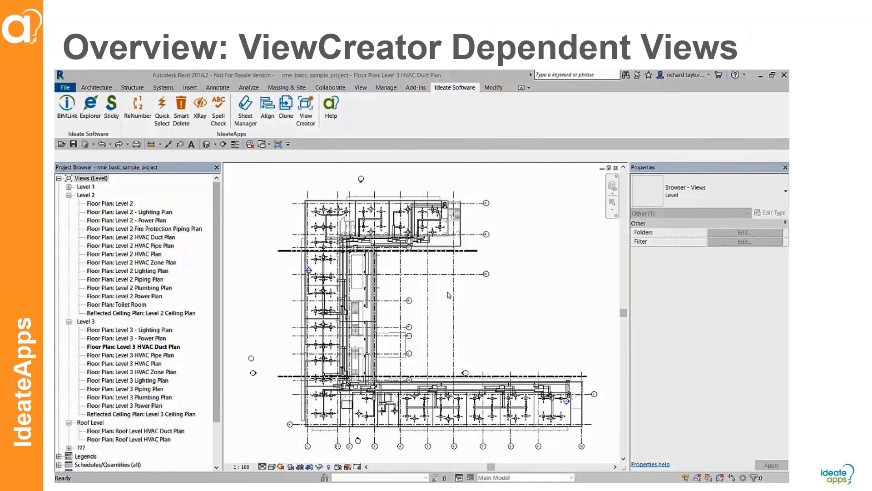
# Start ViewCreator's Apply Dependents method with the DEPENDENT rule and choose Level 1 HVAC Duct Plan_A, _B and _C as the dependents to duplicate.
pyautogui.click(70, 189)
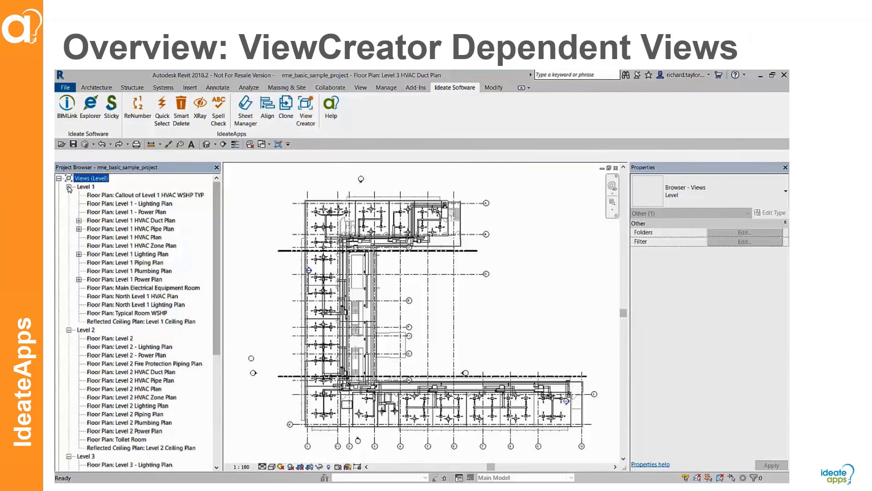
pyautogui.click(78, 221)
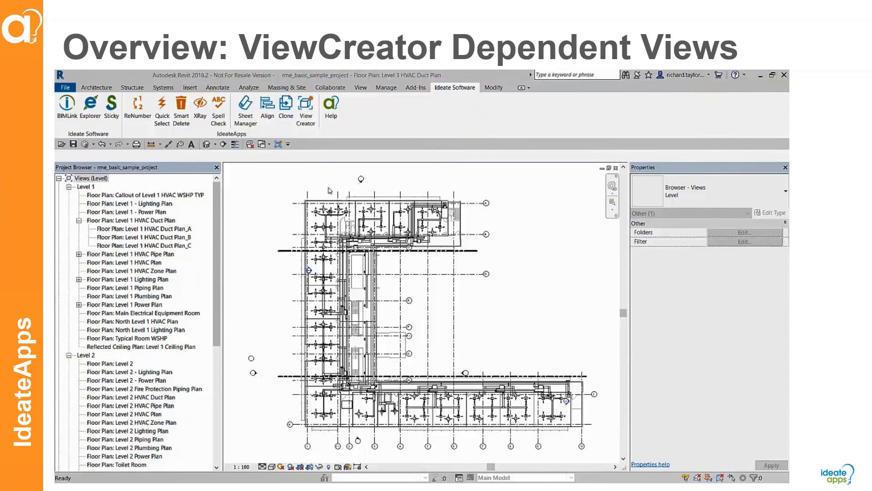
pyautogui.click(306, 111)
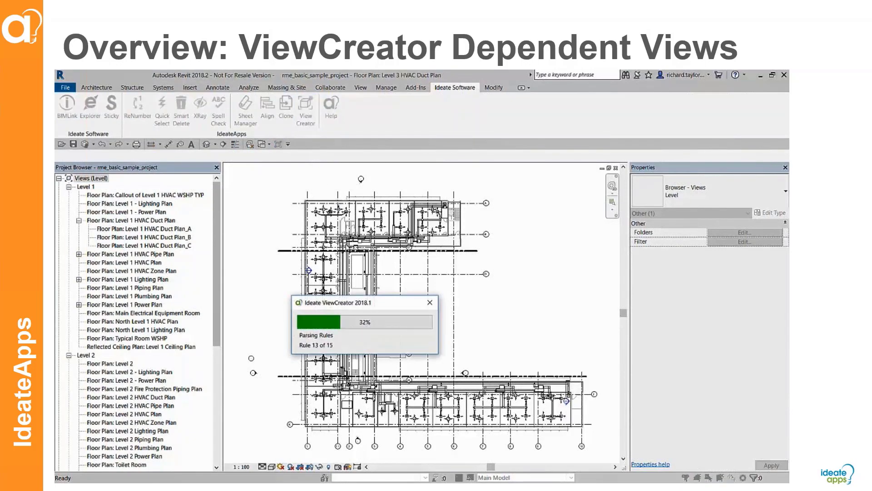
pyautogui.moveTo(358, 204); pyautogui.dragTo(367, 150)
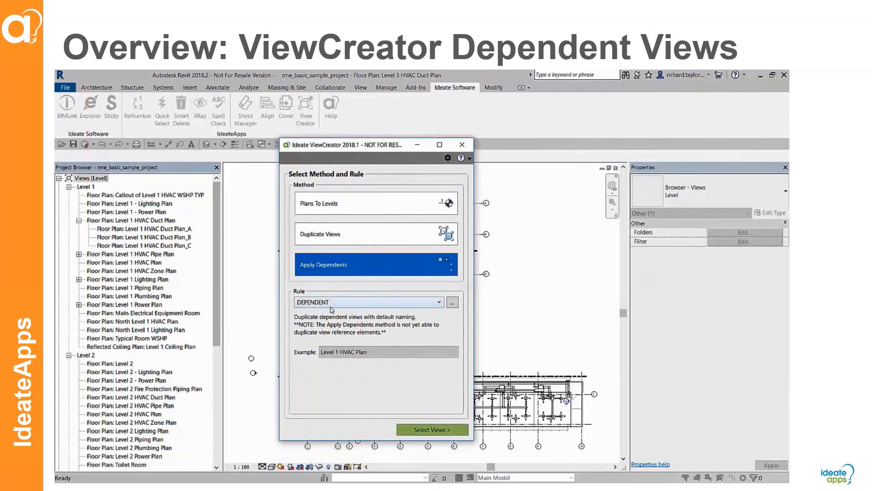
pyautogui.click(429, 430)
pyautogui.click(331, 212)
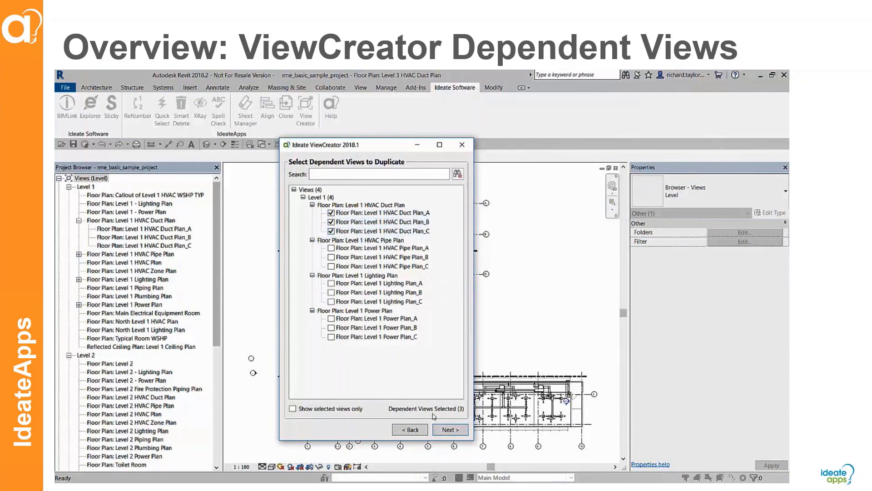
pyautogui.click(447, 430)
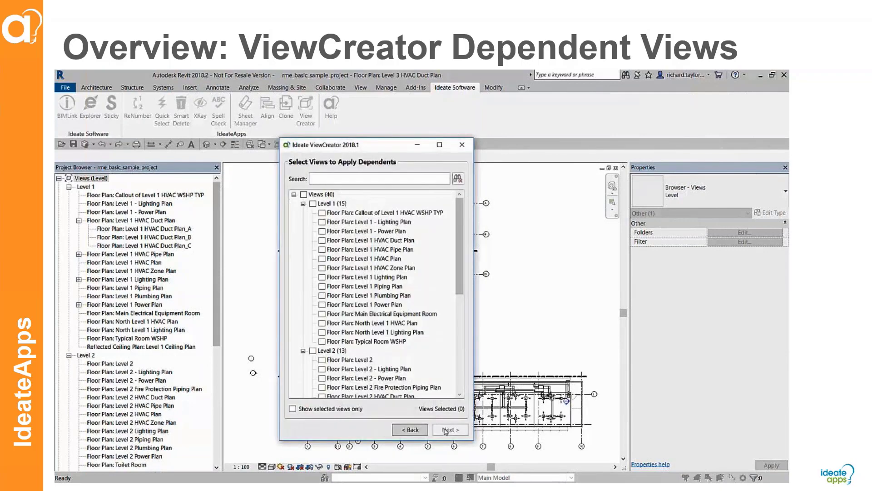
# Choose the Lighting, Piping and Plumbing Plans of Levels 1, 2 and 3 as parent views and proceed to the preview.
pyautogui.click(323, 277)
pyautogui.click(323, 287)
pyautogui.click(323, 295)
pyautogui.moveTo(459, 278); pyautogui.dragTo(459, 337)
pyautogui.click(322, 304)
pyautogui.click(322, 313)
pyautogui.click(322, 322)
pyautogui.scroll(-3, 466, 322)
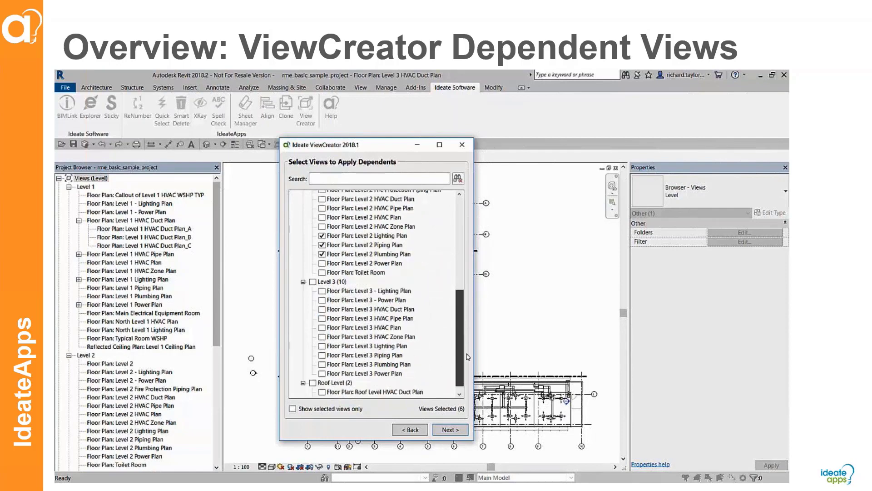
pyautogui.click(322, 337)
pyautogui.click(322, 346)
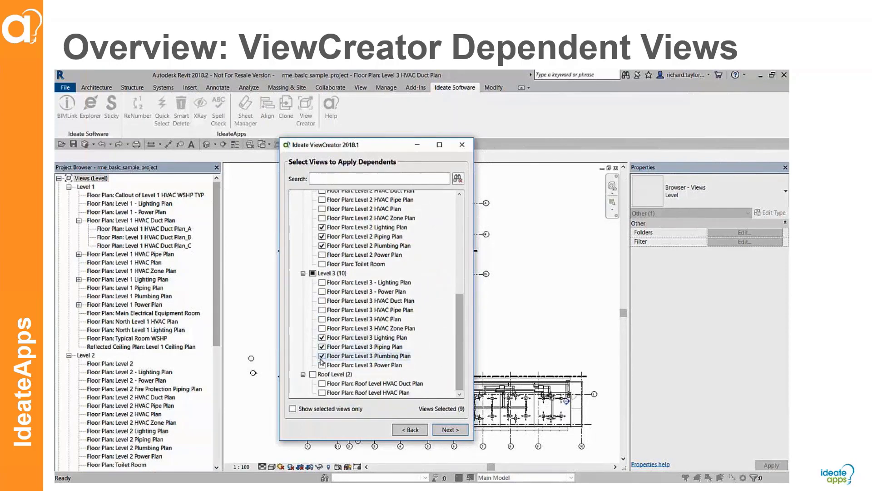
pyautogui.click(443, 430)
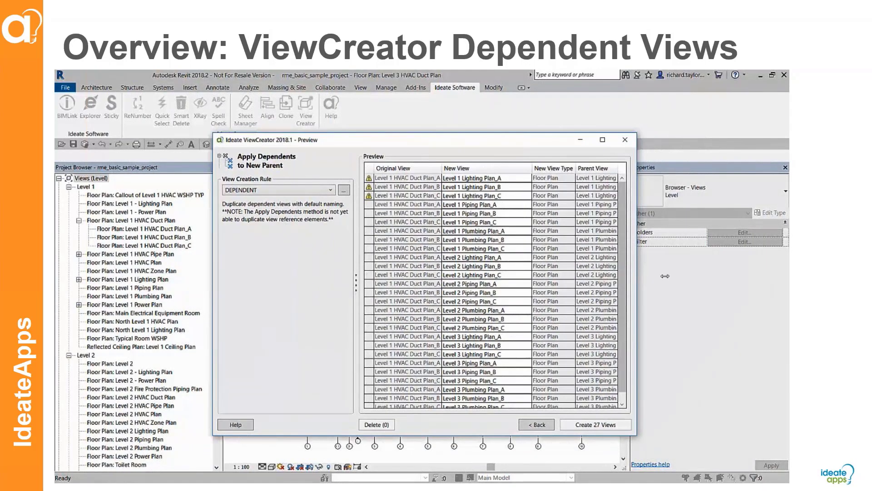
# Remove the Level 1 Lighting Plan_A, _B and _C entries from the preview and create the remaining dependent views.
pyautogui.moveTo(356, 285); pyautogui.dragTo(296, 296)
pyautogui.click(372, 178)
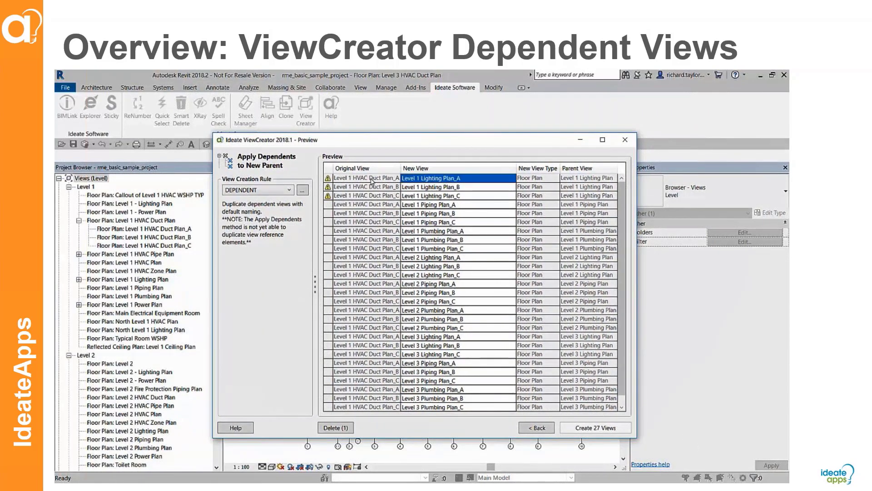
pyautogui.keyDown('shift'); pyautogui.click(369, 196); pyautogui.keyUp('shift')
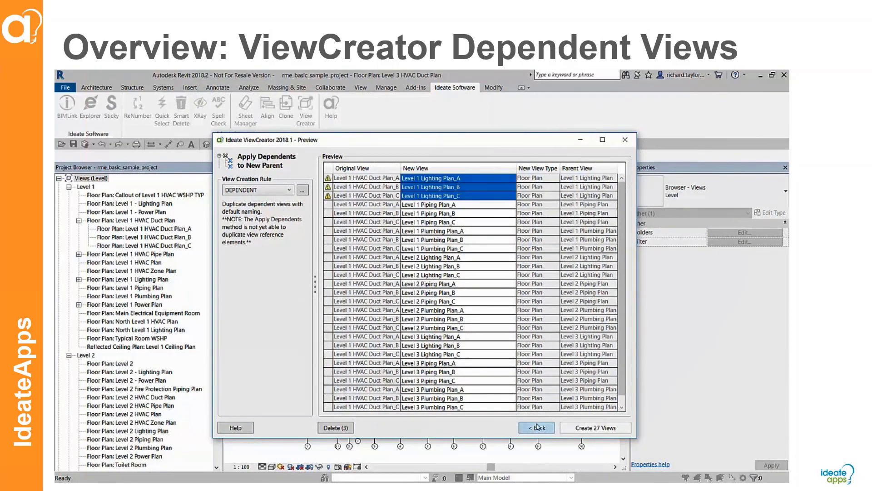
pyautogui.click(338, 427)
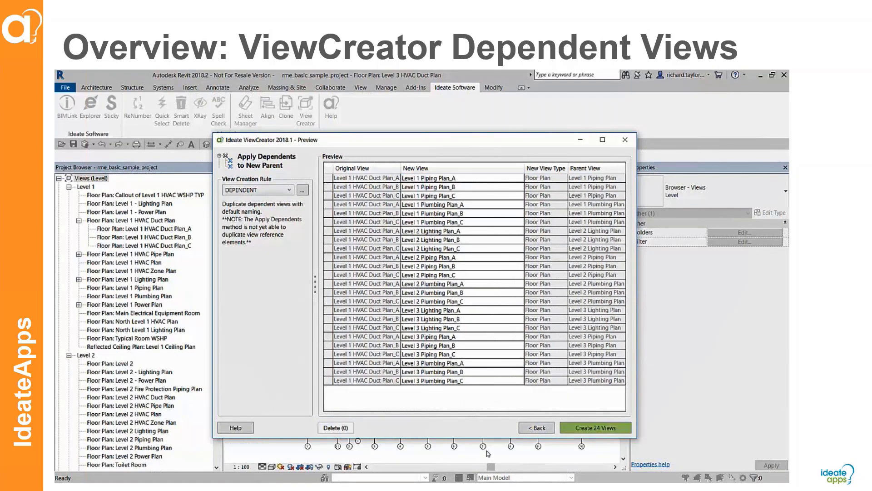
pyautogui.click(576, 432)
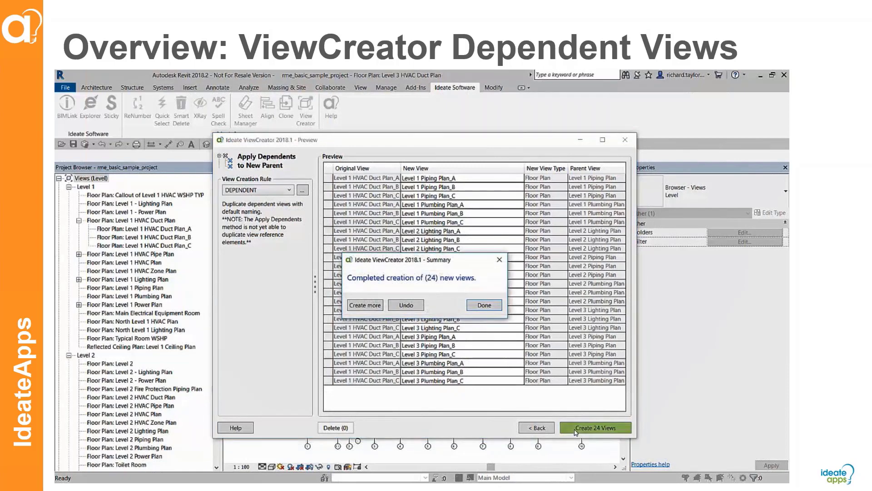
pyautogui.click(484, 305)
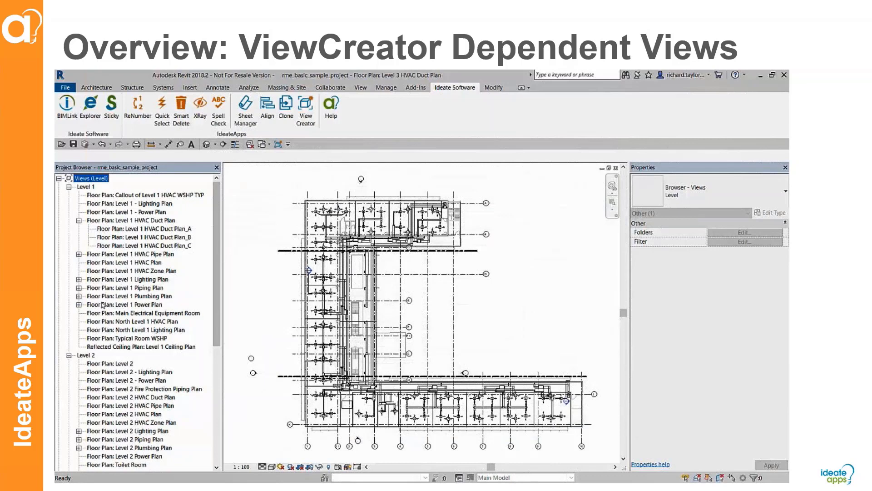
# Expand Level 1 Piping Plan and Level 1 Plumbing Plan in the project browser to check their dependent views.
pyautogui.click(79, 287)
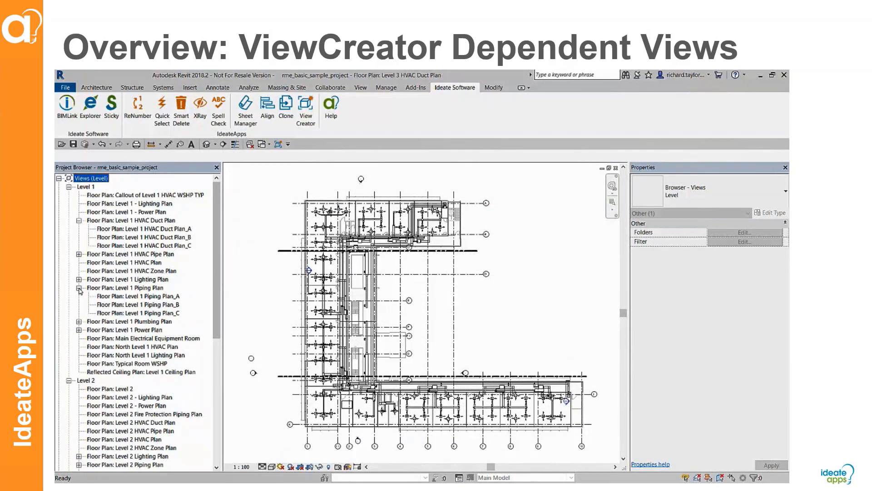
pyautogui.click(78, 321)
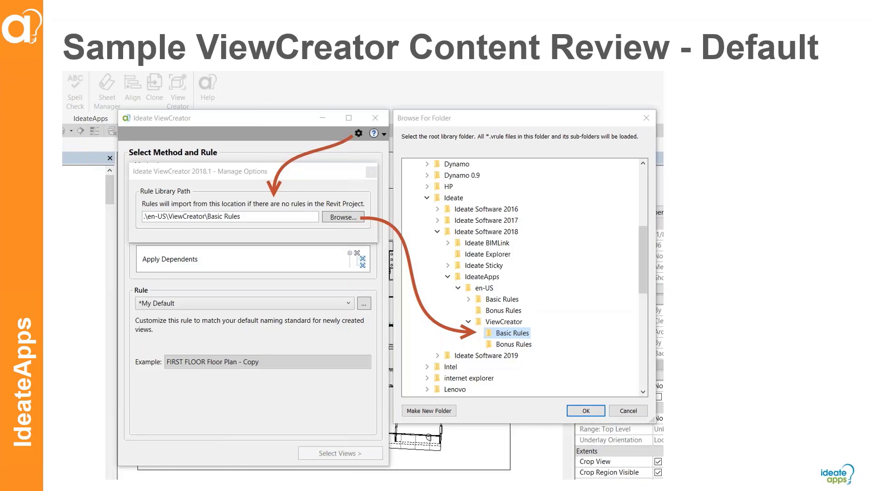
# Switch to Revit, replace SheetManager with ViewCreator and open ViewCreator's rule library options beside its window.
pyautogui.hotkey('alt', 'Tab')
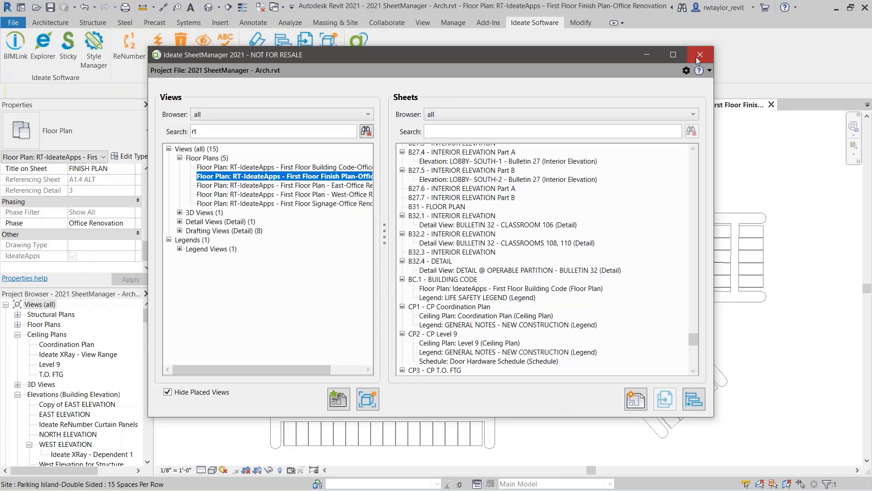
pyautogui.click(700, 54)
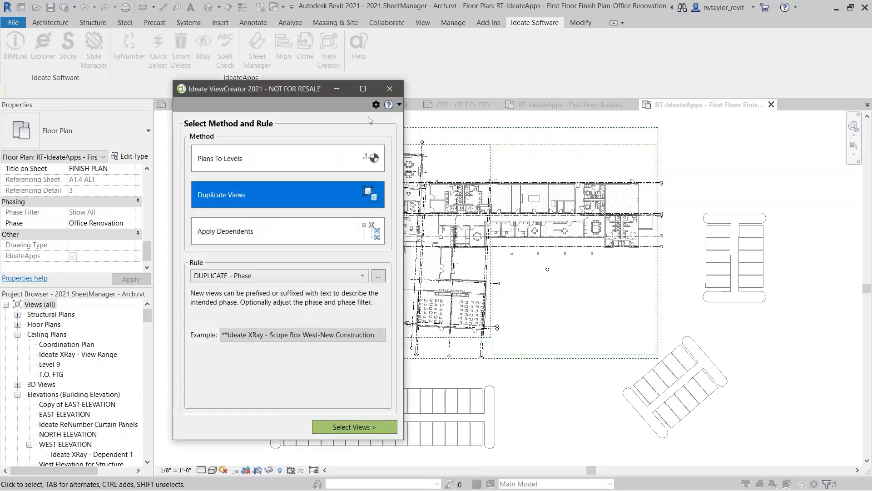
pyautogui.click(376, 105)
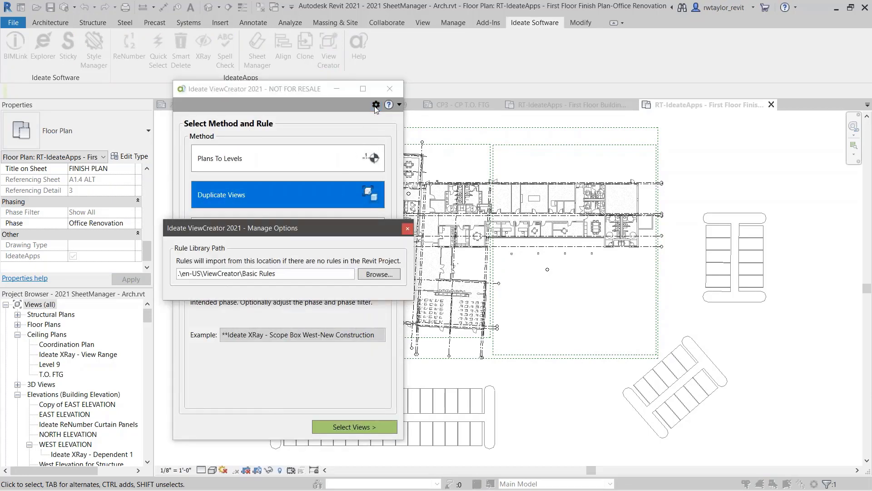
pyautogui.moveTo(307, 226); pyautogui.dragTo(519, 116)
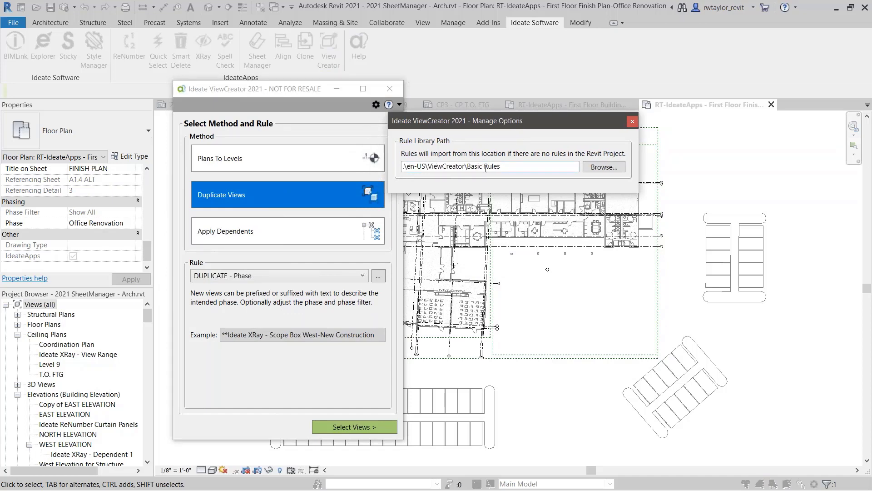
# Browse the rule library to examine the Basic Rules folder and its parent ViewCreator folder, and close the folder selection unchanged.
pyautogui.click(591, 172)
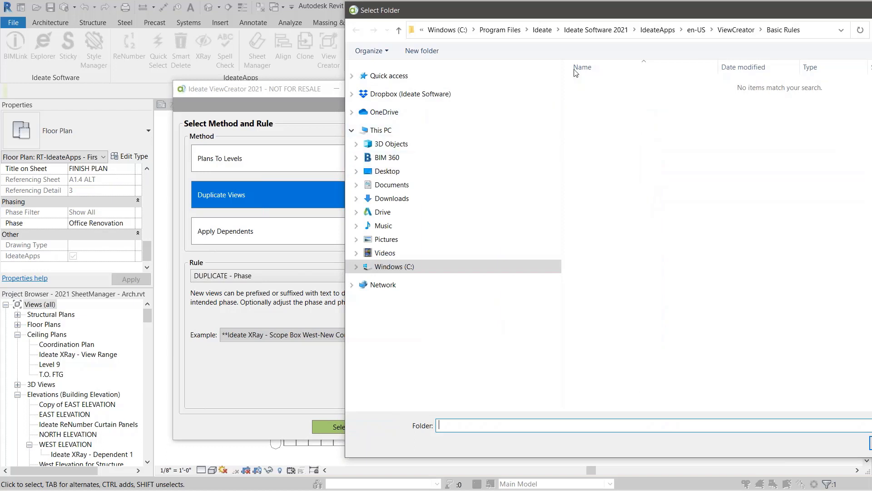
pyautogui.moveTo(614, 15); pyautogui.dragTo(463, 51)
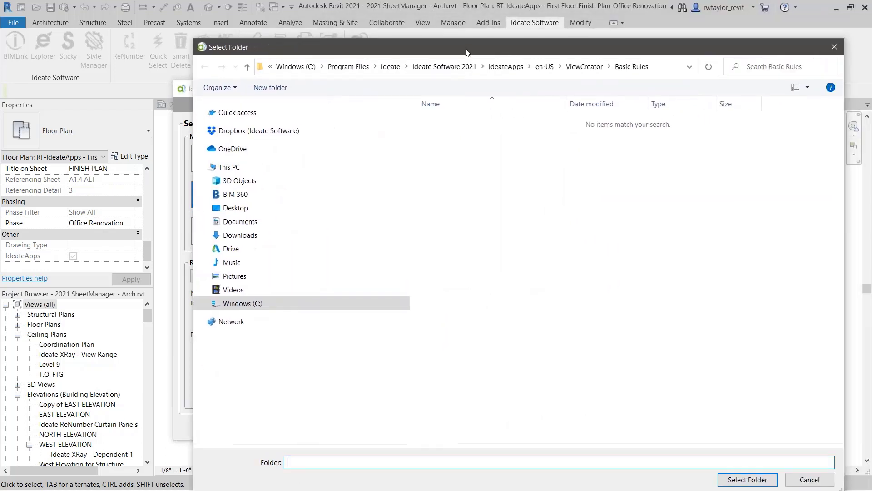
pyautogui.click(585, 68)
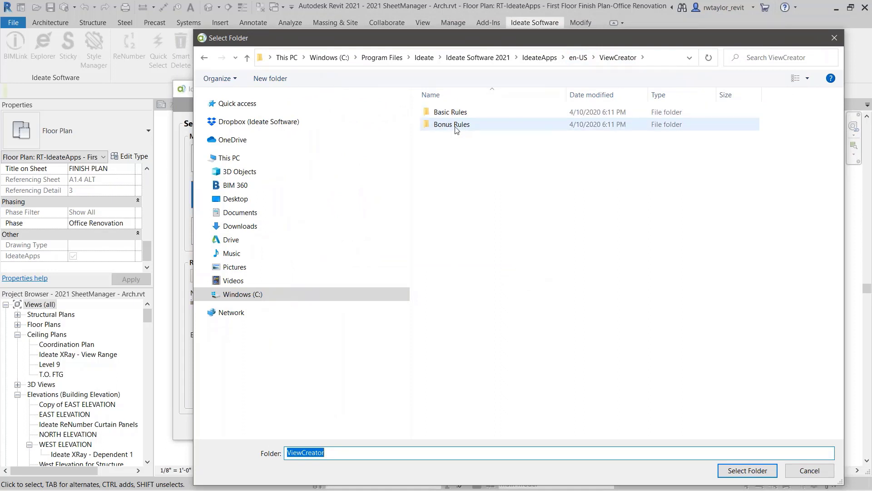
pyautogui.click(450, 114)
pyautogui.doubleClick(450, 114)
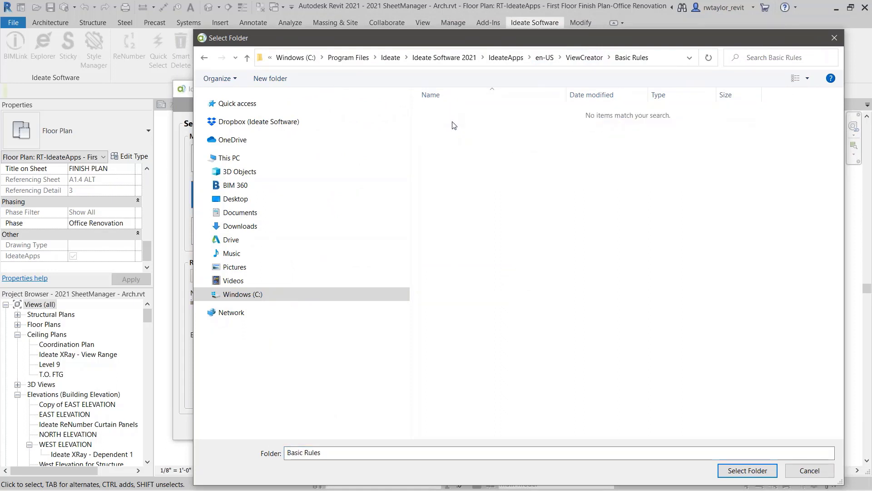
pyautogui.click(580, 58)
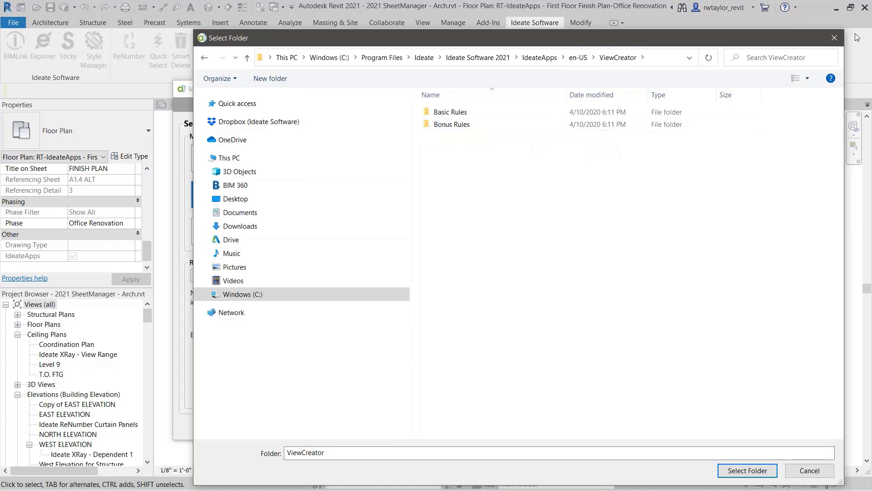
pyautogui.click(834, 37)
# Switch to the PowerPoint slide show and advance to the Creative workflows slide.
pyautogui.hotkey('alt', 'Tab')
pyautogui.hotkey('alt', 'Tab')
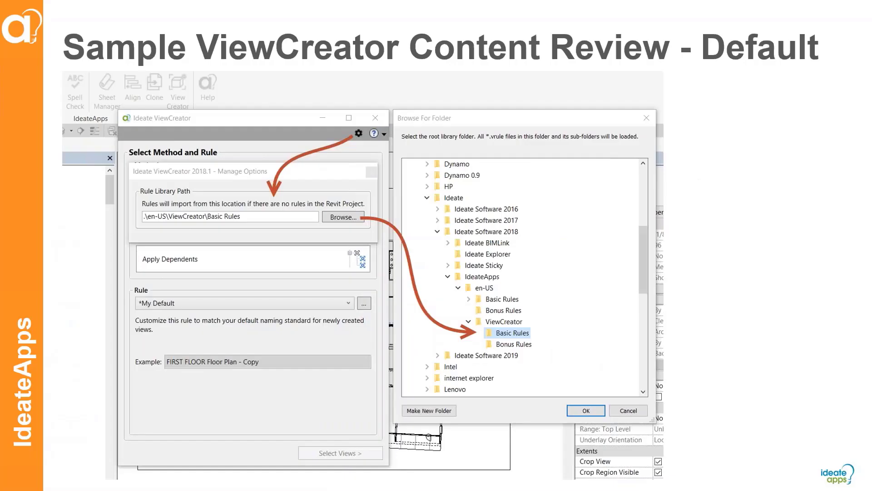
pyautogui.press('Right')
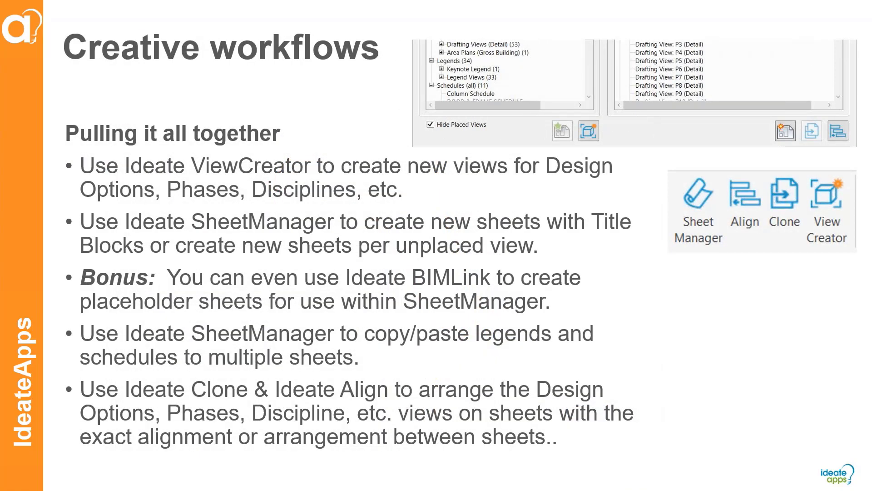
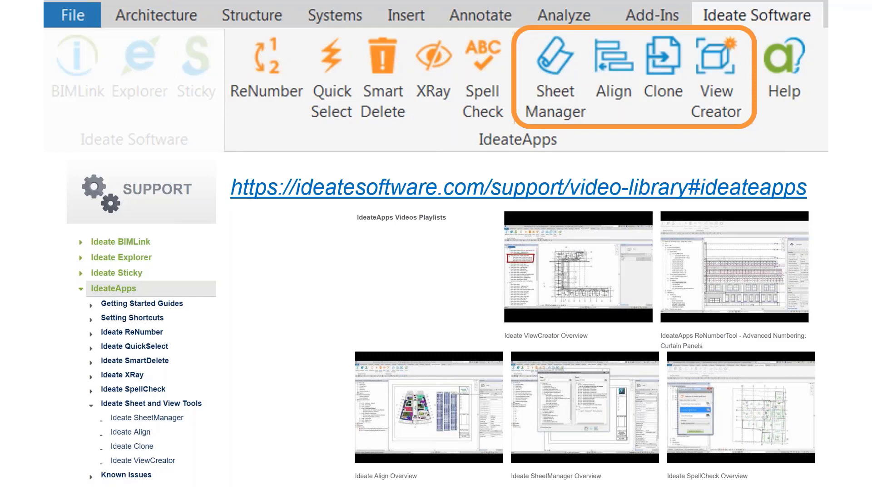
# Switch to Revit and close both the ViewCreator options and the ViewCreator window.
pyautogui.hotkey('alt', 'Tab')
pyautogui.hotkey('alt', 'Tab')
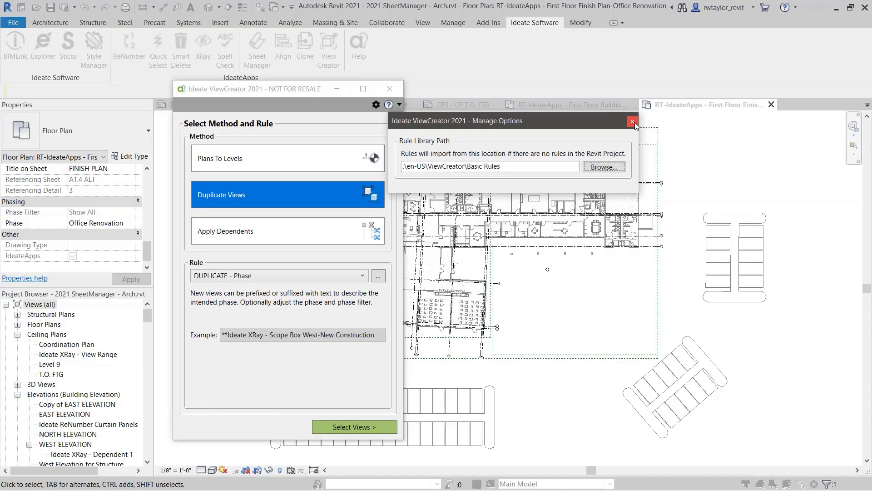
pyautogui.click(632, 122)
pyautogui.click(391, 91)
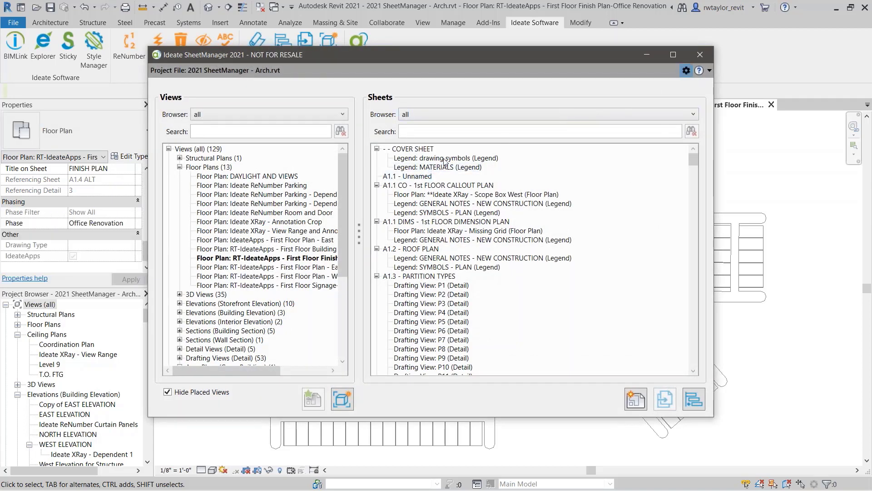
# Enlarge SheetManager's settings and assign the default viewports Title and Scale to Floor Plan and North Arrow to Ceiling Plan.
pyautogui.moveTo(404, 126); pyautogui.dragTo(490, 109)
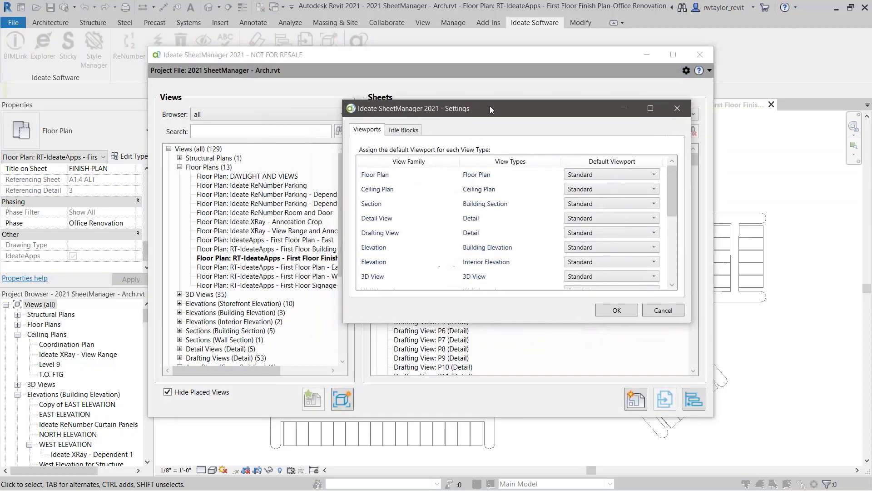
pyautogui.moveTo(555, 326); pyautogui.dragTo(541, 433)
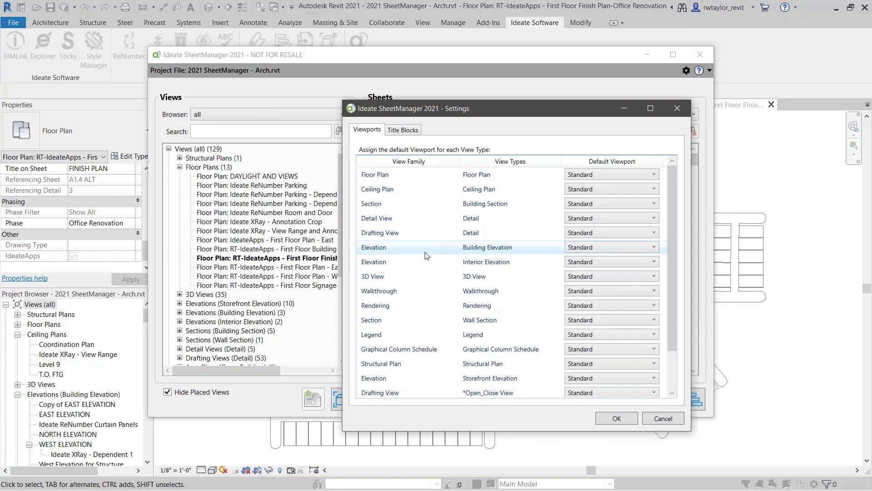
pyautogui.click(654, 175)
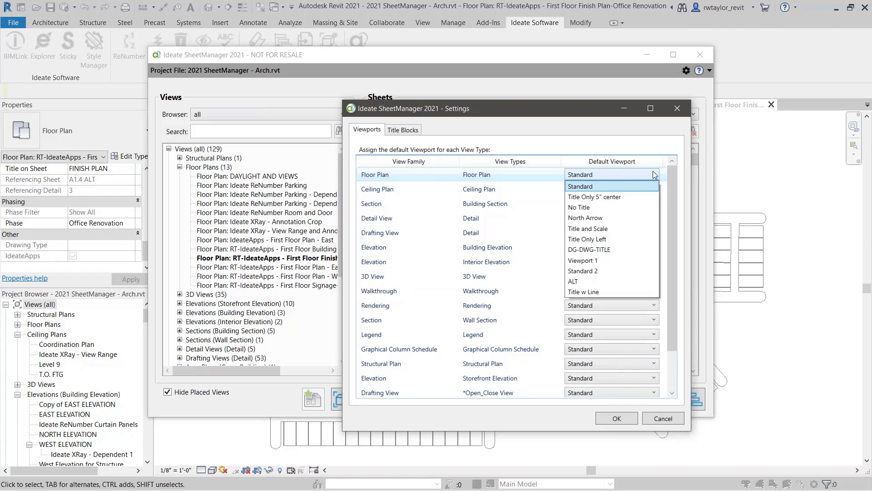
pyautogui.click(607, 227)
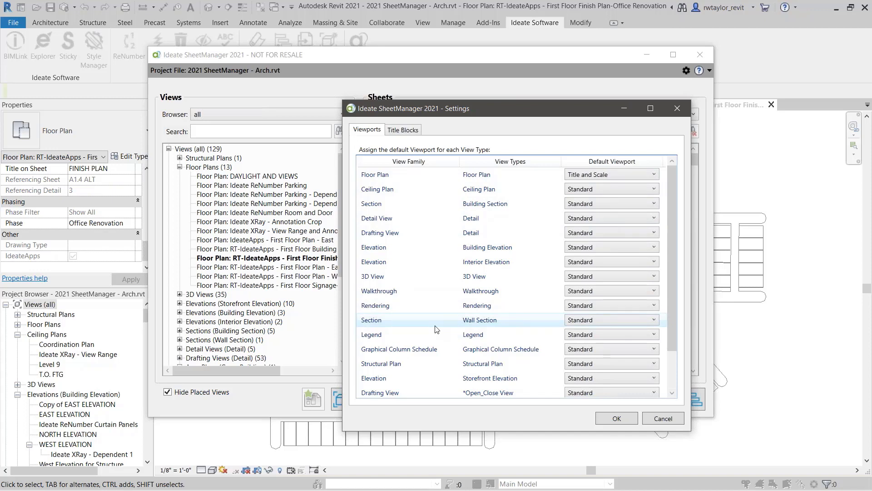
pyautogui.click(655, 189)
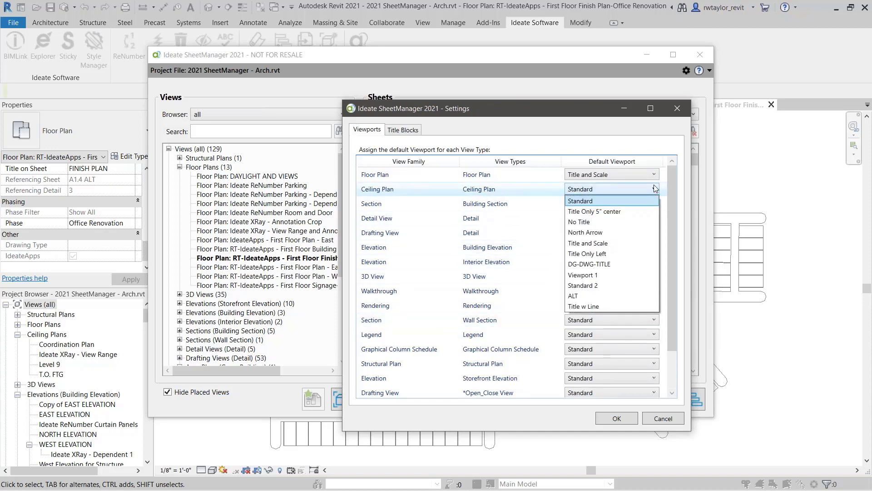
pyautogui.click(614, 233)
# Assign the default viewport Viewport 1 to Building Section and Title w Line to Detail View.
pyautogui.click(631, 205)
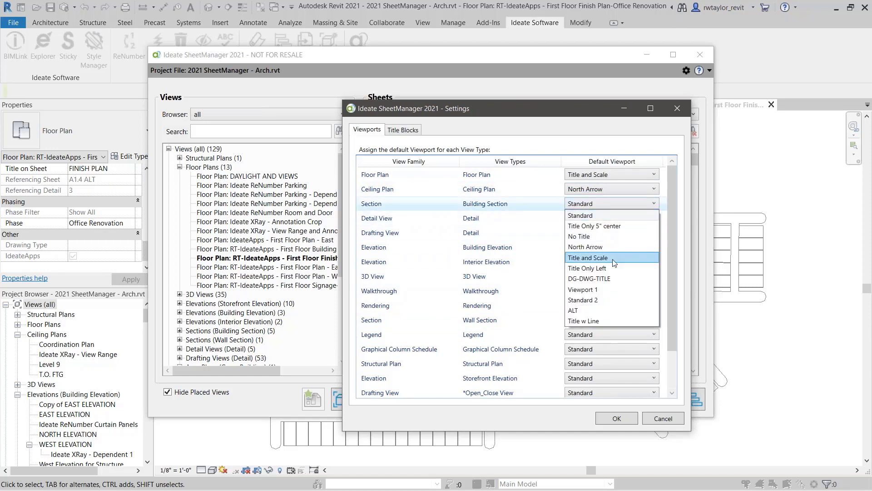
pyautogui.click(614, 290)
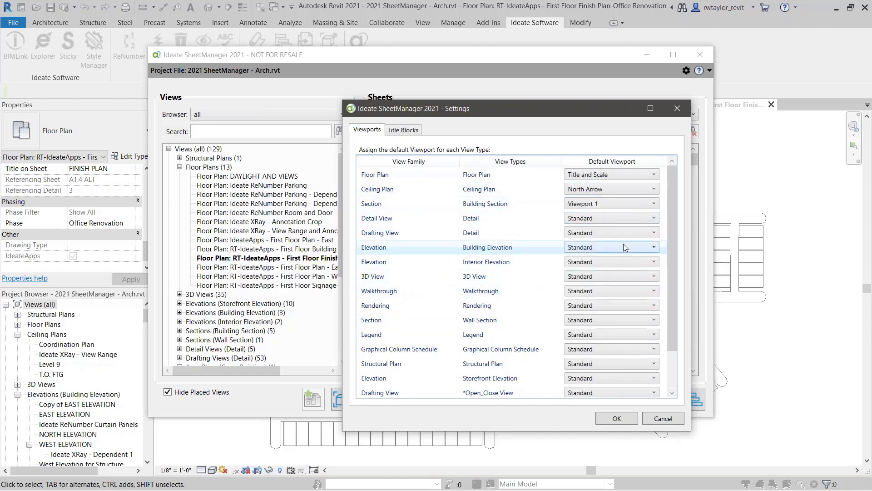
pyautogui.click(625, 218)
pyautogui.click(595, 335)
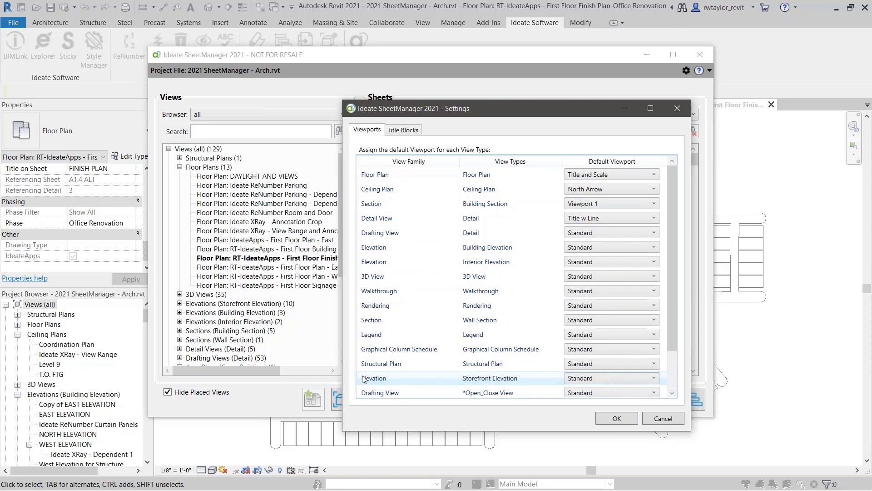
# Review the default and per-title-block margins used to center views on sheets, and close the settings without confirming them.
pyautogui.click(403, 133)
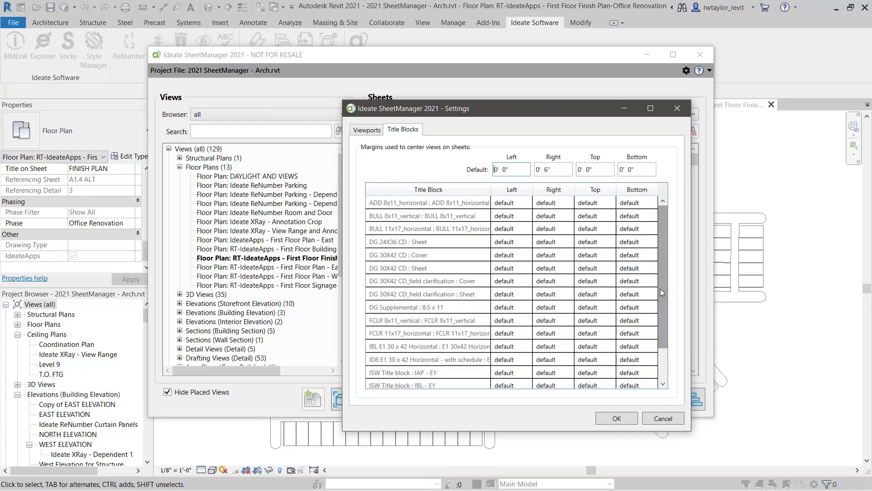
pyautogui.moveTo(661, 285); pyautogui.dragTo(663, 316)
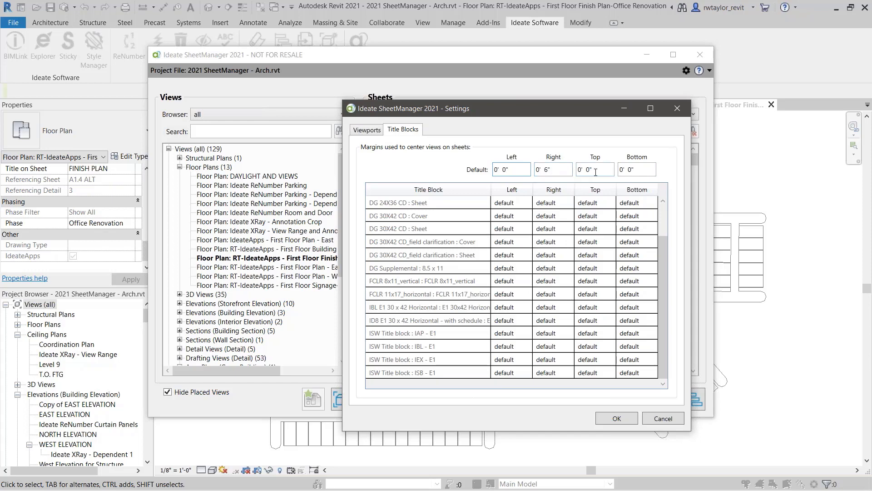
pyautogui.click(543, 170)
pyautogui.click(370, 132)
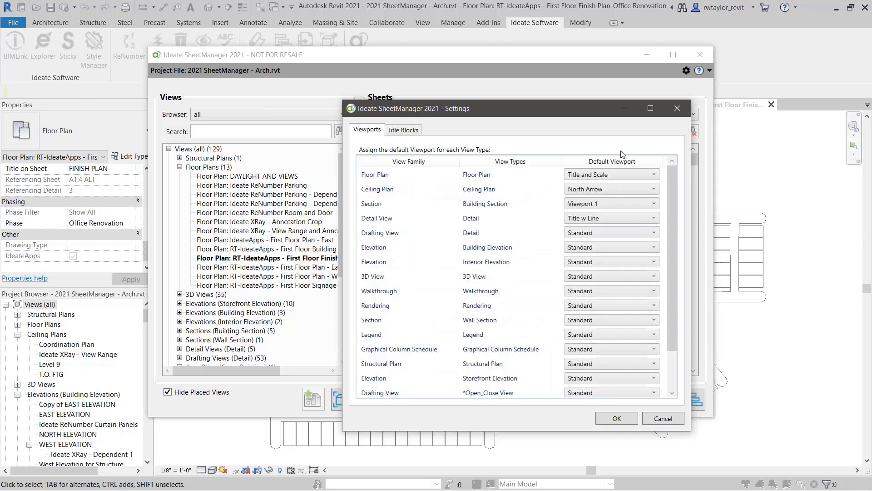
pyautogui.click(680, 110)
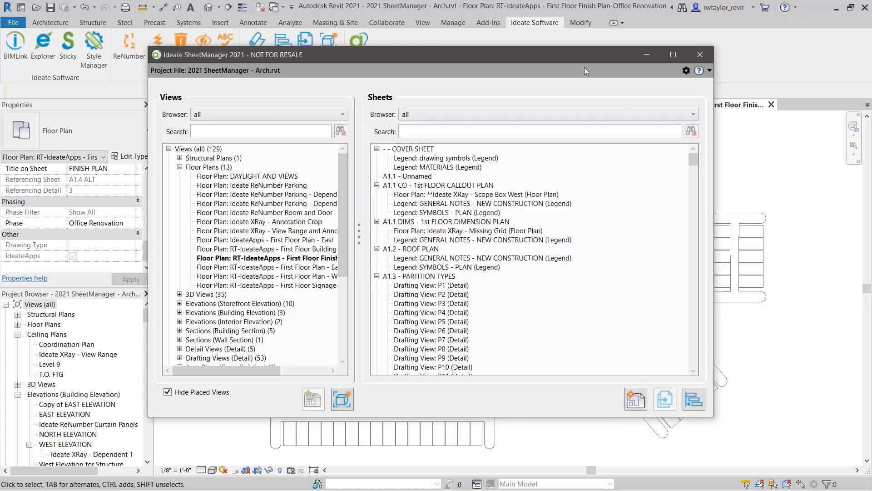
# Open the Z . 2 - Structural sheet and measure the width of its title block column across the logo.
pyautogui.moveTo(575, 61); pyautogui.dragTo(580, 393)
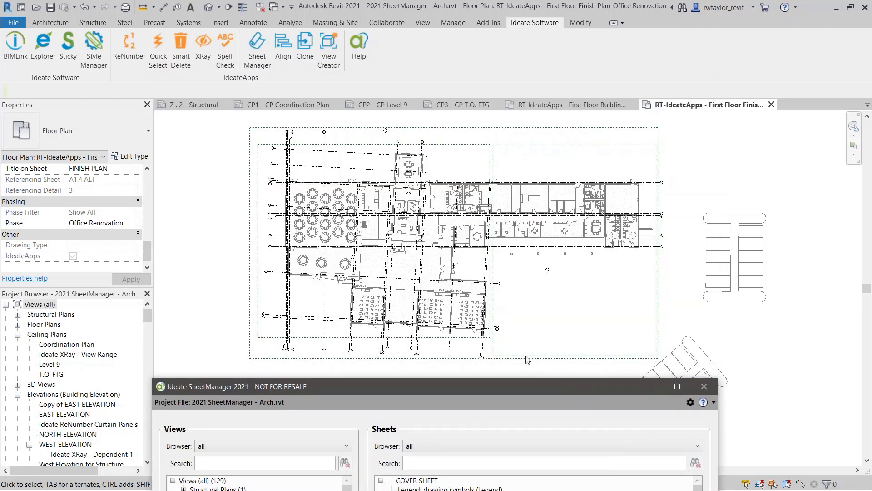
pyautogui.click(205, 108)
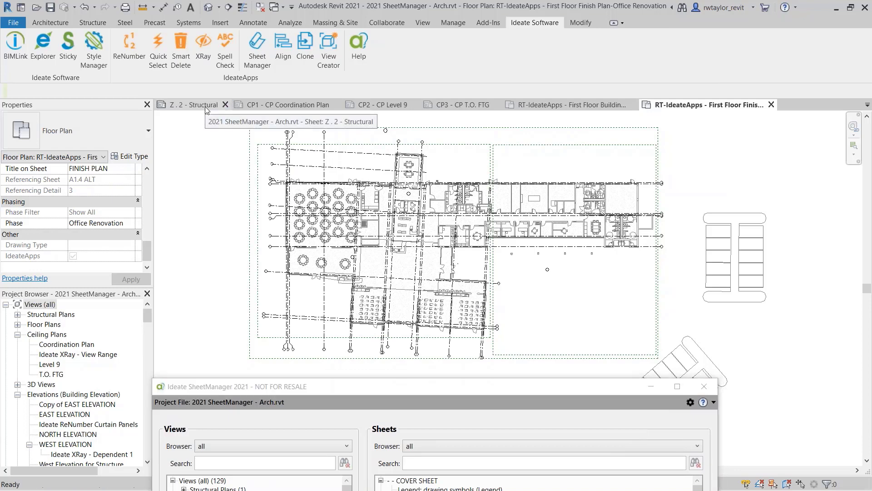
pyautogui.scroll(2, 616, 177)
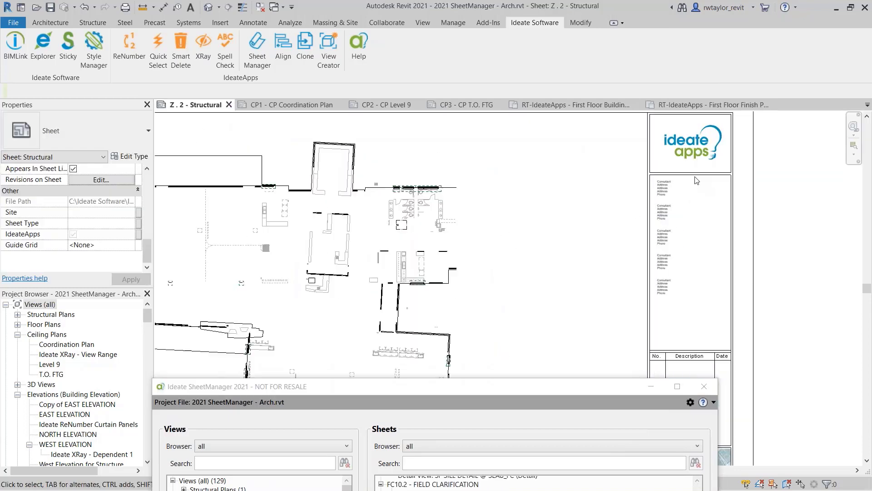
pyautogui.moveTo(616, 177)
pyautogui.mouseDown(button='middle')
pyautogui.moveTo(514, 328)
pyautogui.moveTo(500, 314)
pyautogui.mouseUp(button='middle')
pyautogui.scroll(4, 509, 273)
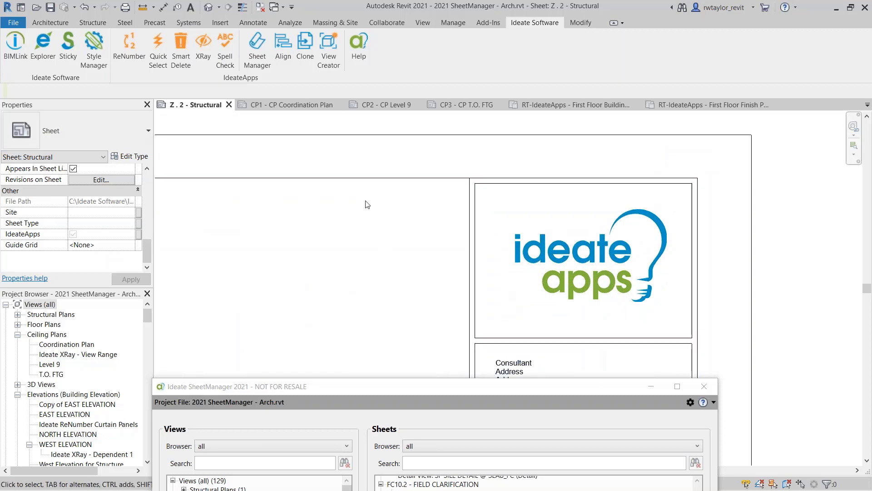
pyautogui.click(142, 7)
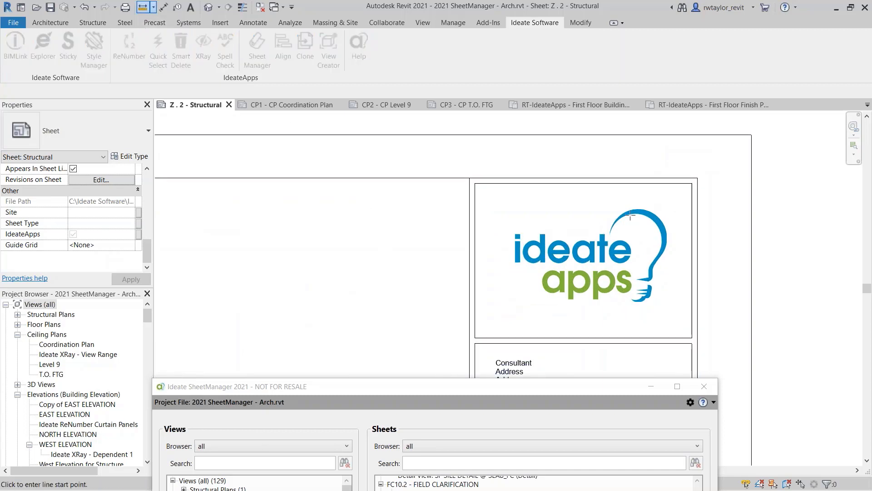
pyautogui.click(693, 226)
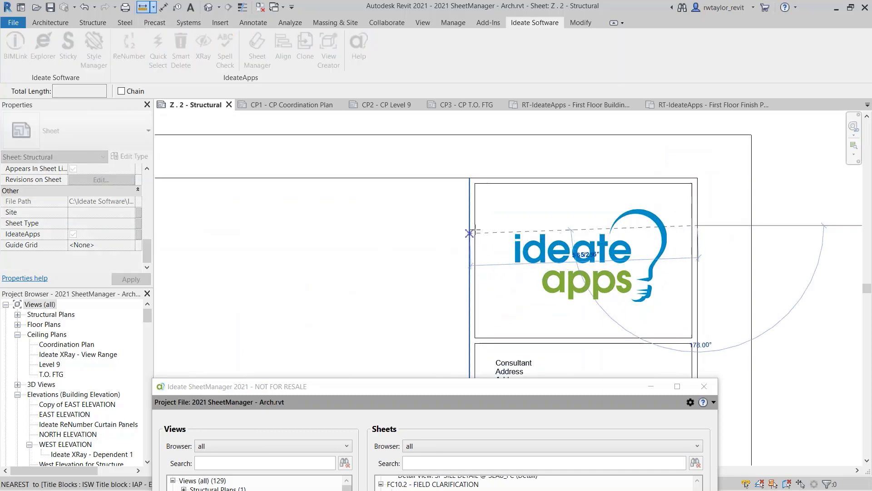
pyautogui.click(469, 226)
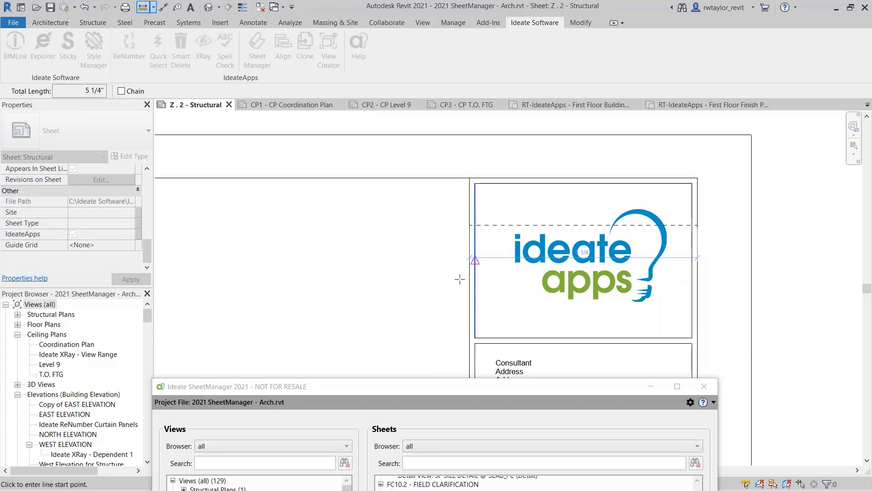
# Close the SheetManager window and fit the whole Z . 2 - Structural sheet in view.
pyautogui.scroll(-1, 460, 279)
pyautogui.scroll(-1, 481, 282)
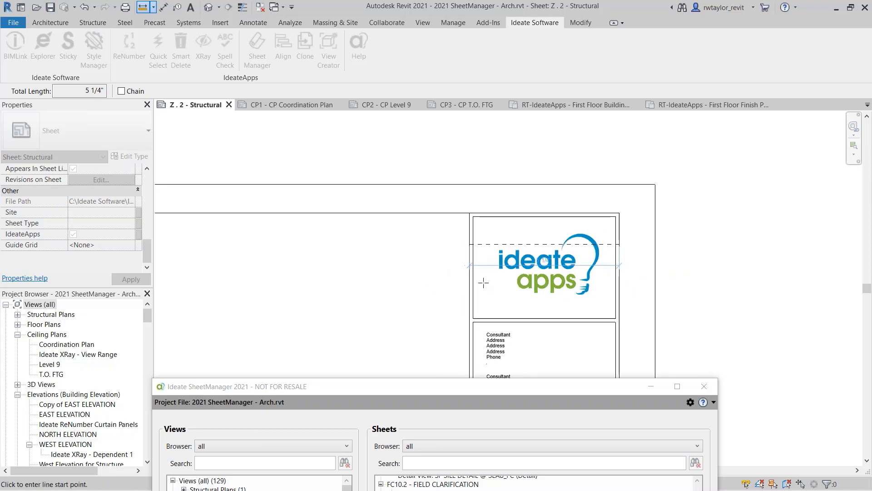
pyautogui.moveTo(481, 282); pyautogui.dragTo(477, 186, button='middle')
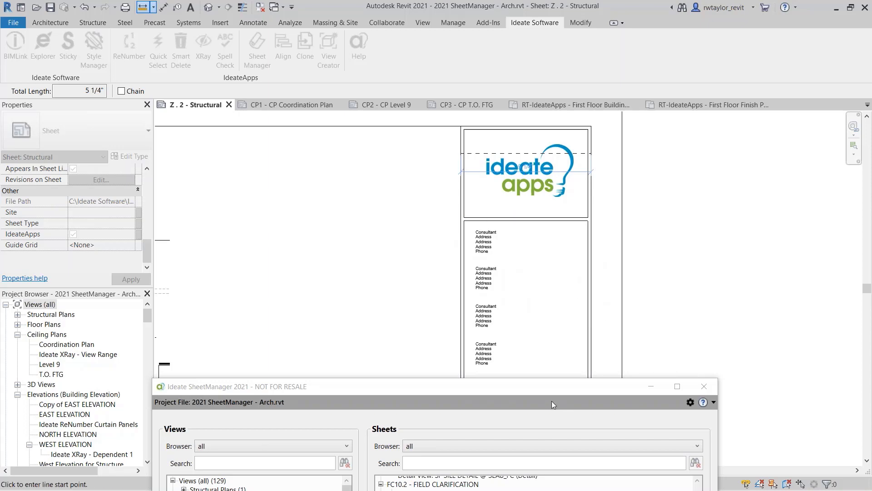
pyautogui.click(548, 386)
pyautogui.moveTo(548, 384); pyautogui.dragTo(571, 73)
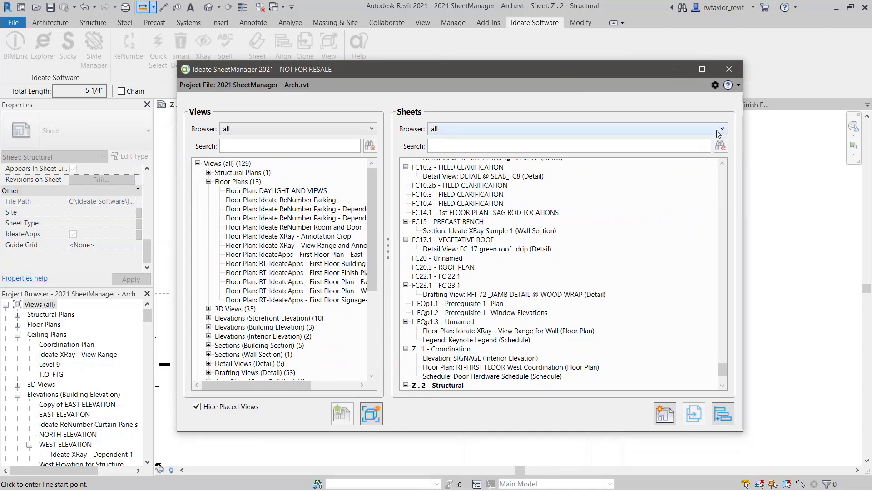
pyautogui.click(732, 69)
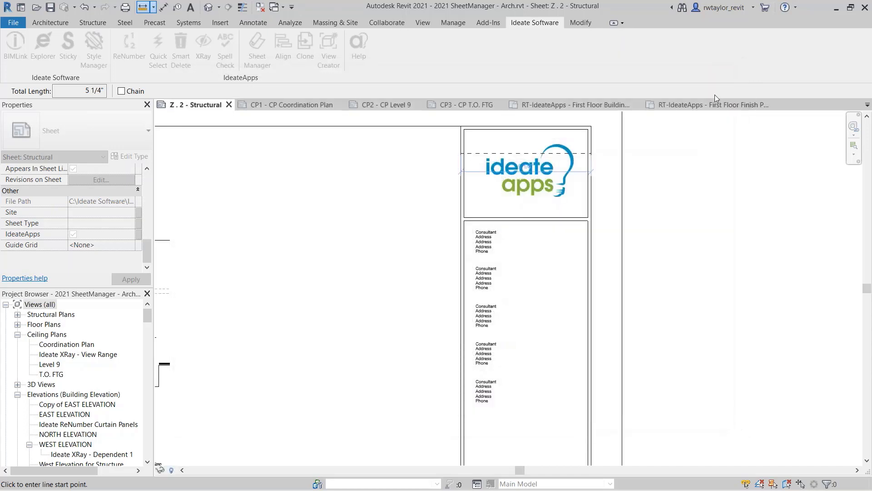
pyautogui.rightClick(379, 337)
pyautogui.click(413, 269)
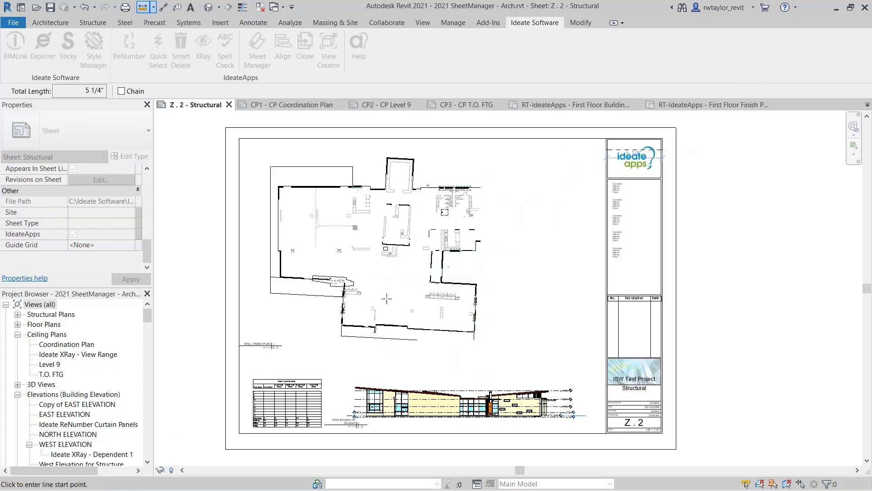
pyautogui.click(248, 339)
pyautogui.scroll(1, 258, 368)
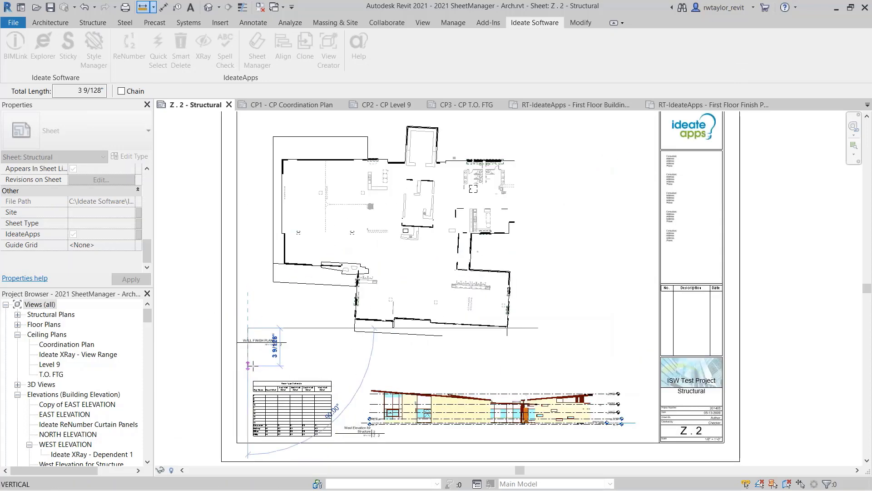
pyautogui.press('Escape')
pyautogui.press('Escape')
# Reposition the WALL FINISH PLAN view title just below the floor plan viewport, roughly centered under it, and deselect it.
pyautogui.moveTo(261, 342); pyautogui.dragTo(302, 312)
pyautogui.press('Escape')
pyautogui.scroll(2, 287, 339)
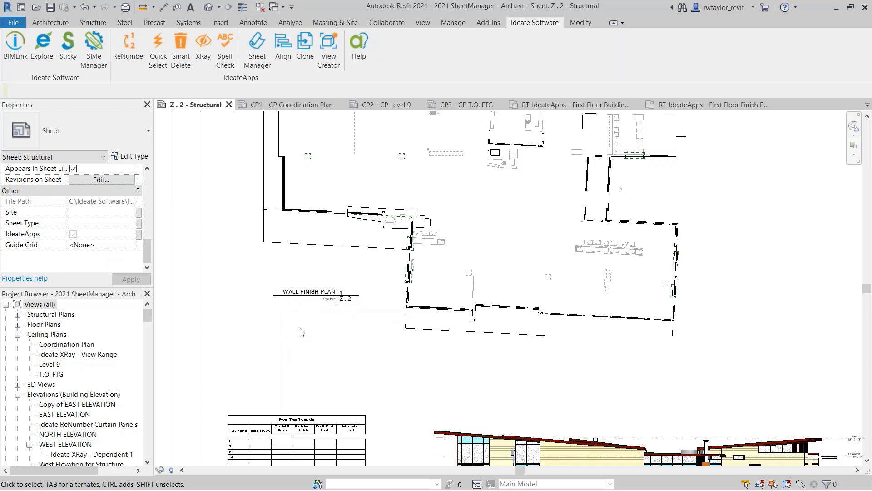
pyautogui.moveTo(305, 300); pyautogui.dragTo(436, 375)
pyautogui.click(546, 376)
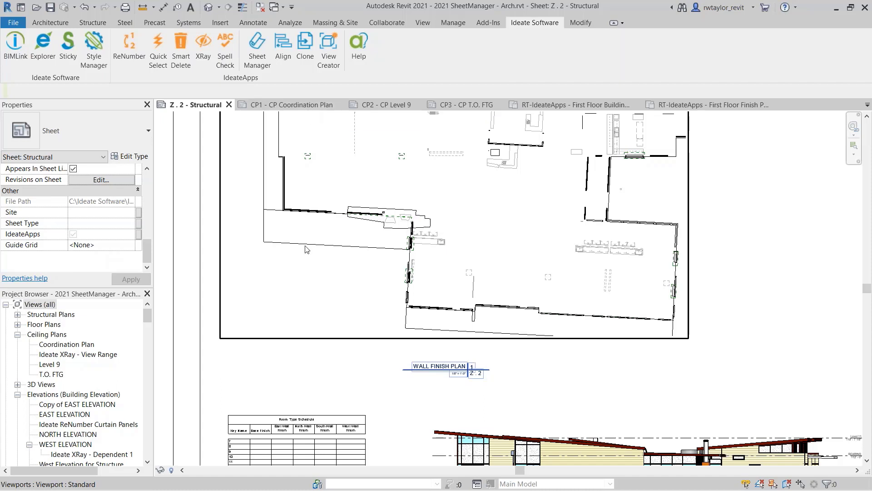
pyautogui.rightClick(719, 207)
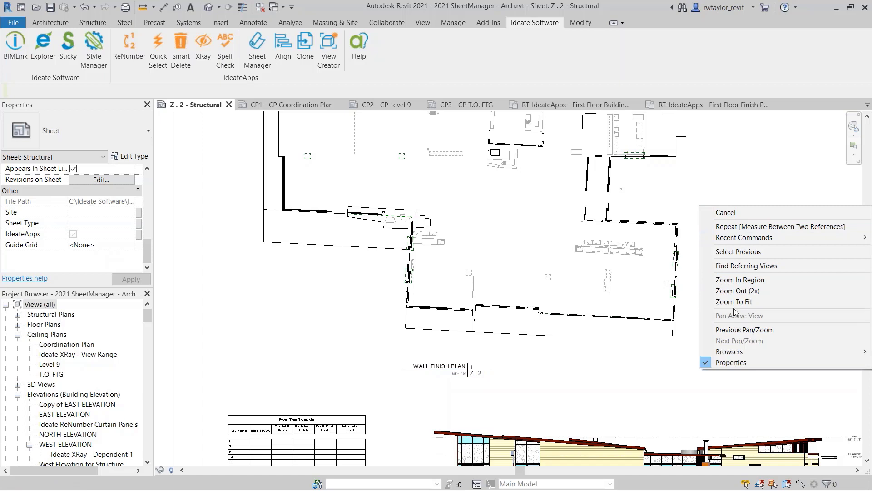
pyautogui.click(734, 304)
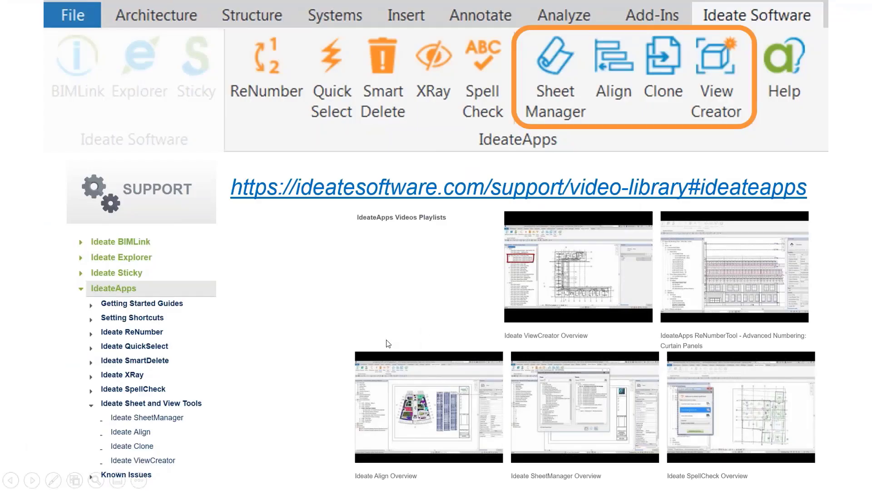
pyautogui.click(387, 344)
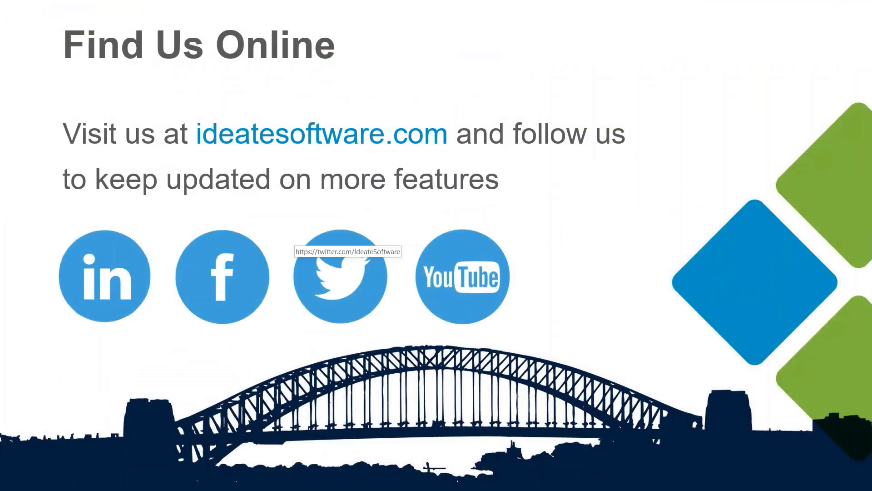